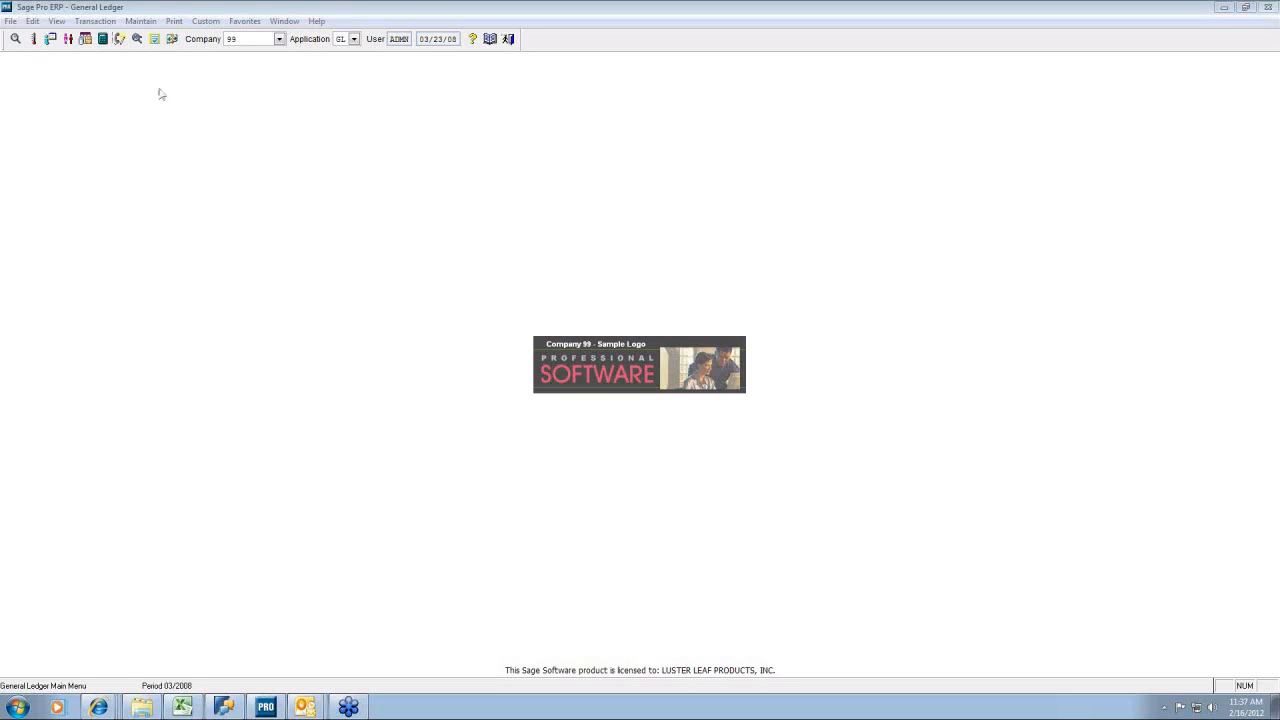
- Open the General Ledger release preferences and load the DEMO preference
left_click(142, 24)
left_click(142, 24)
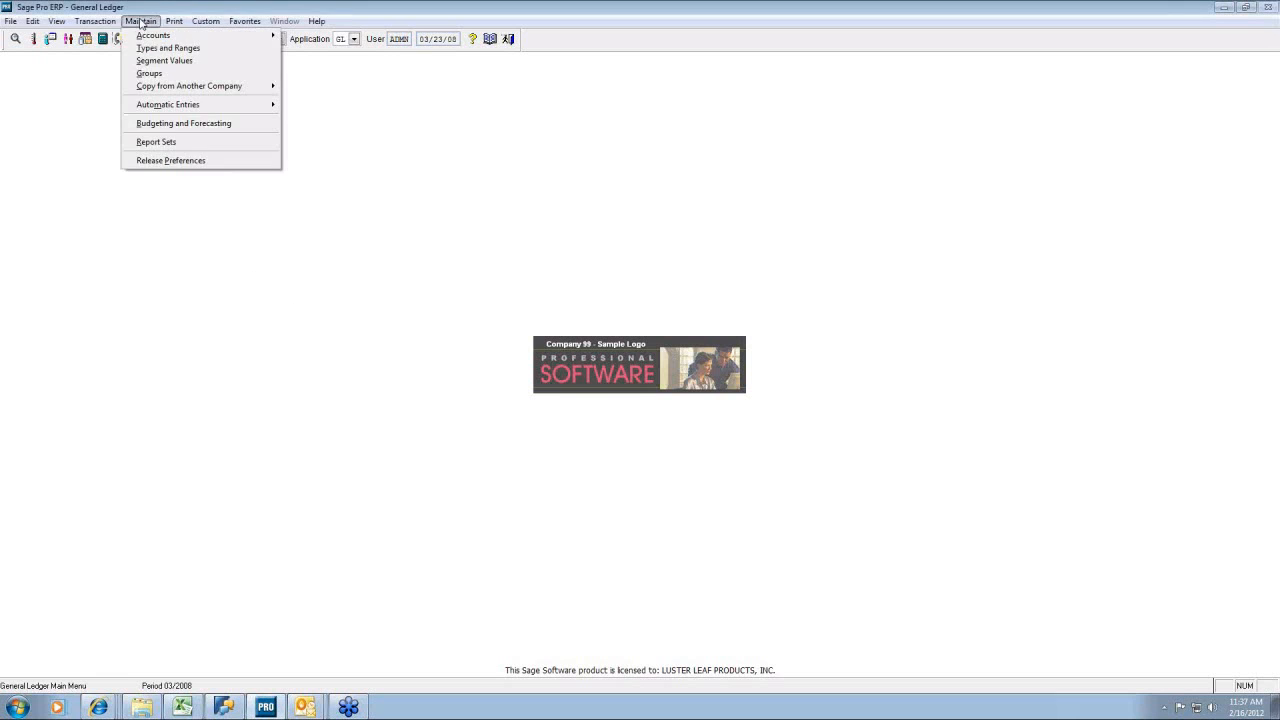
left_click(166, 161)
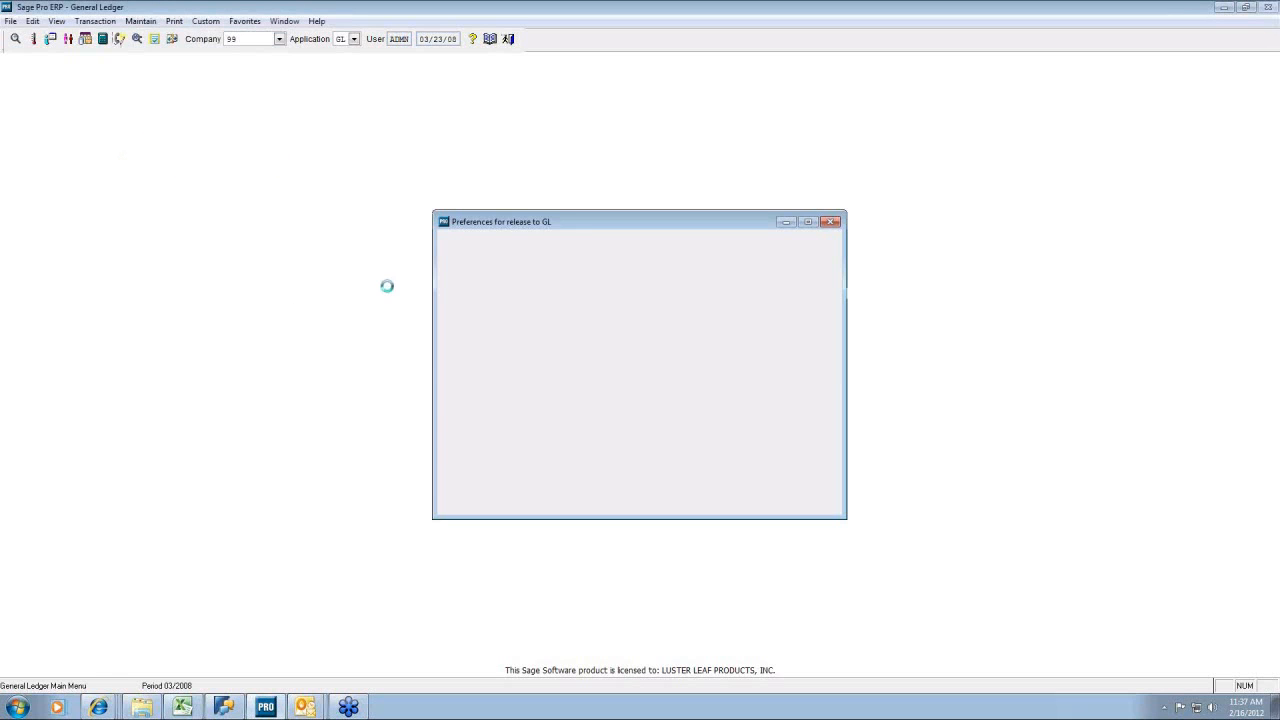
left_click(558, 267)
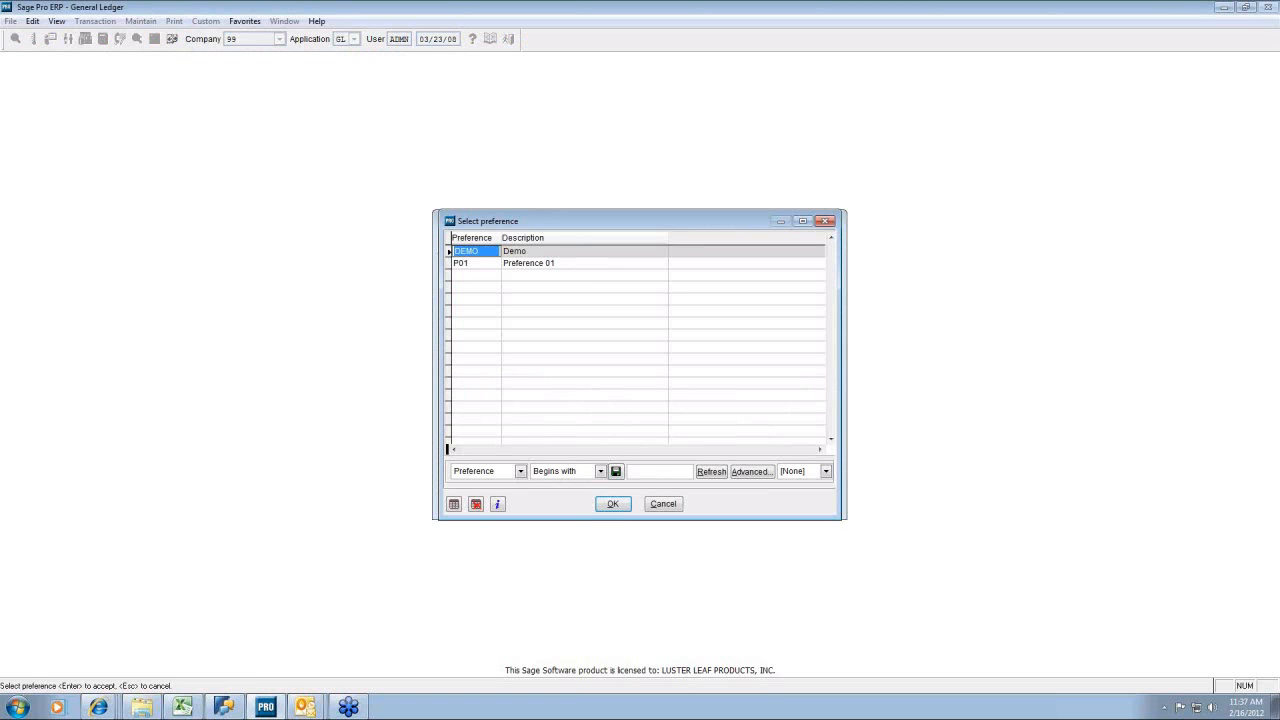
key("Return")
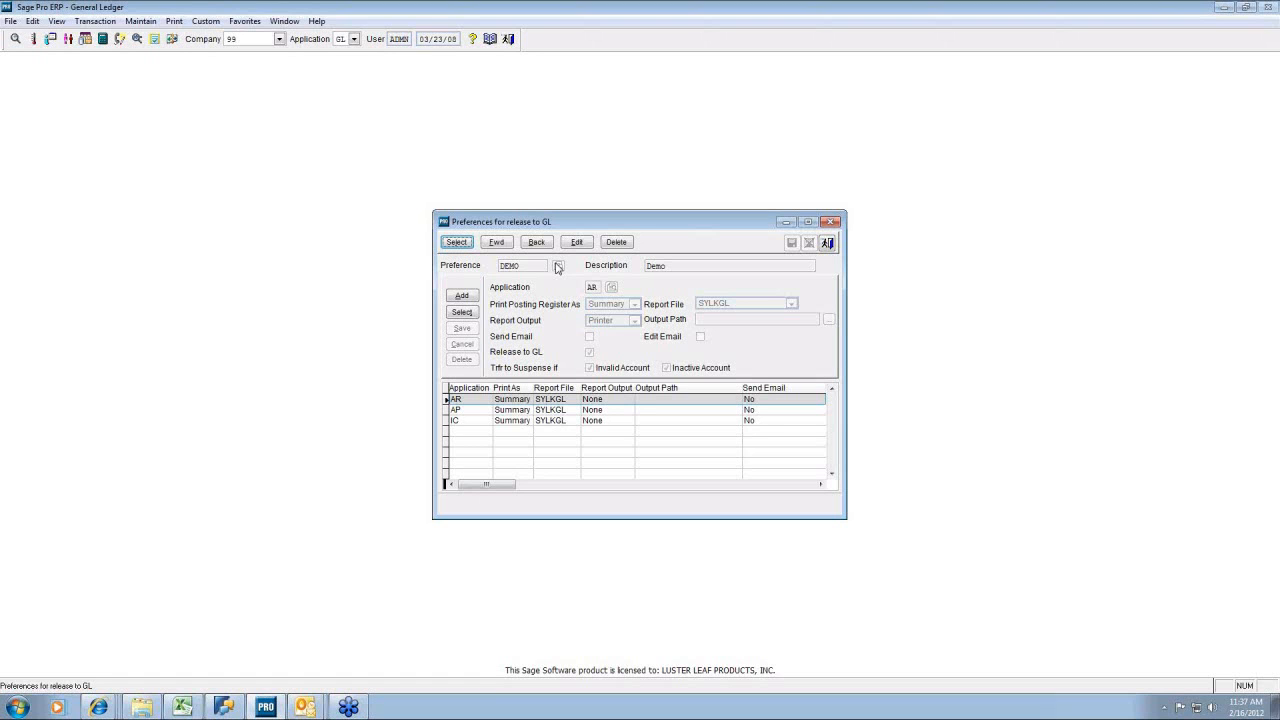
- Review the AR, AP and IC application lines of the DEMO preference, and close the release preferences
left_click_drag(610, 222, 598, 130)
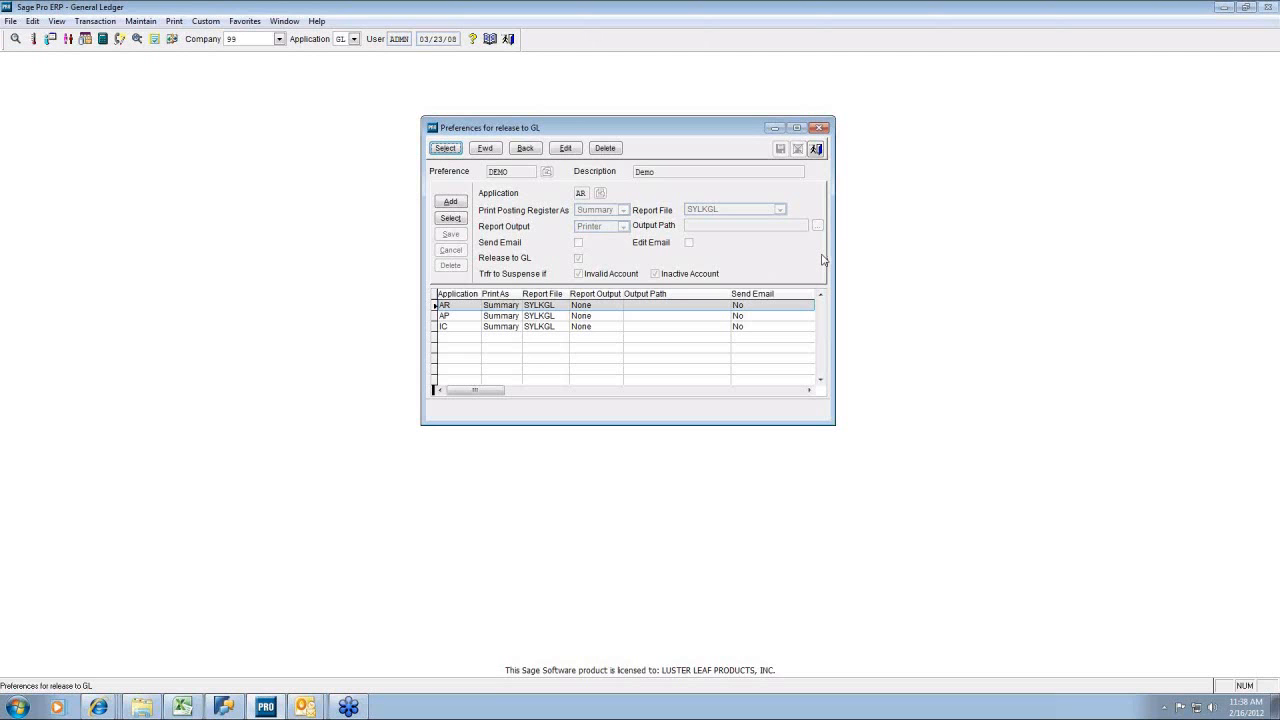
left_click(442, 305)
left_click(445, 316)
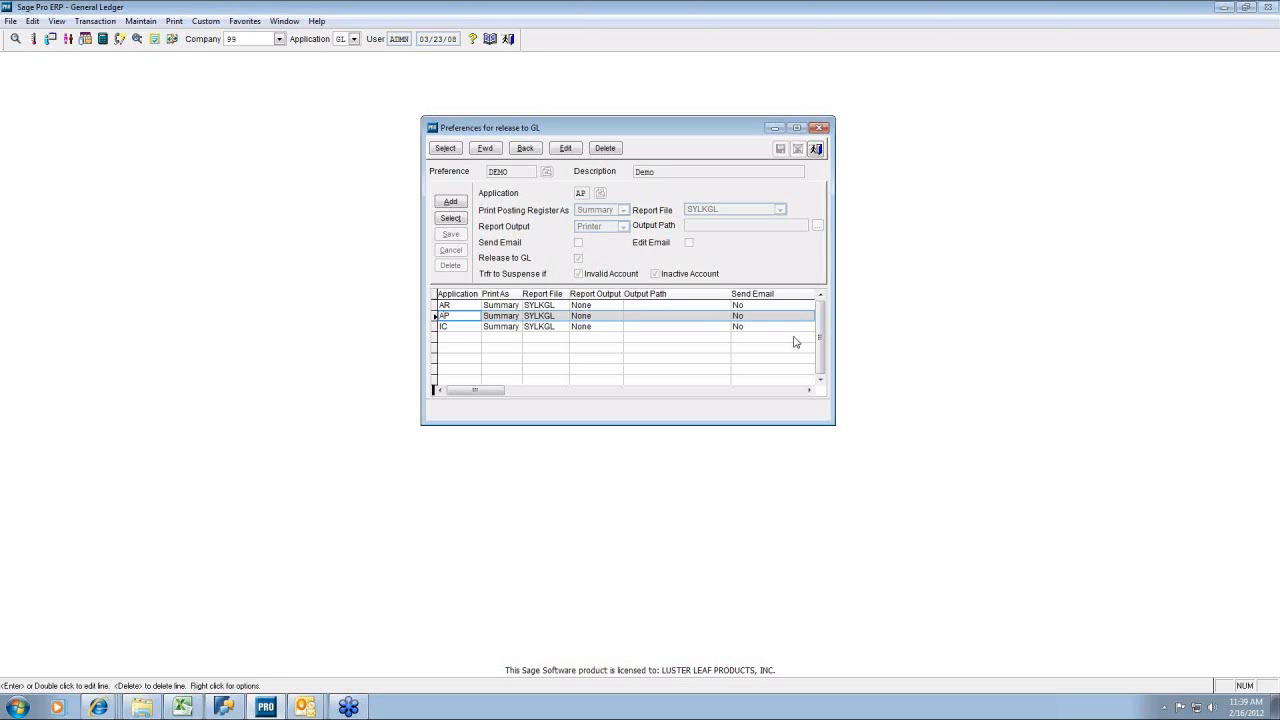
left_click(469, 327)
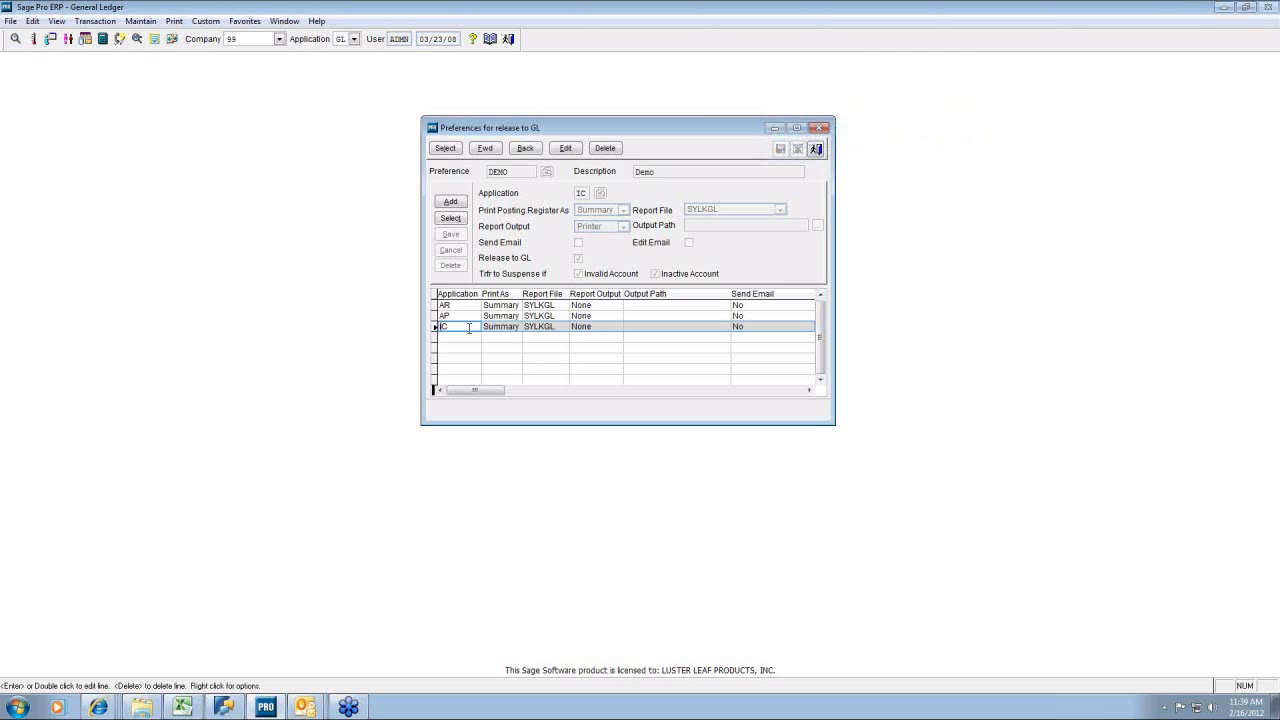
left_click(817, 150)
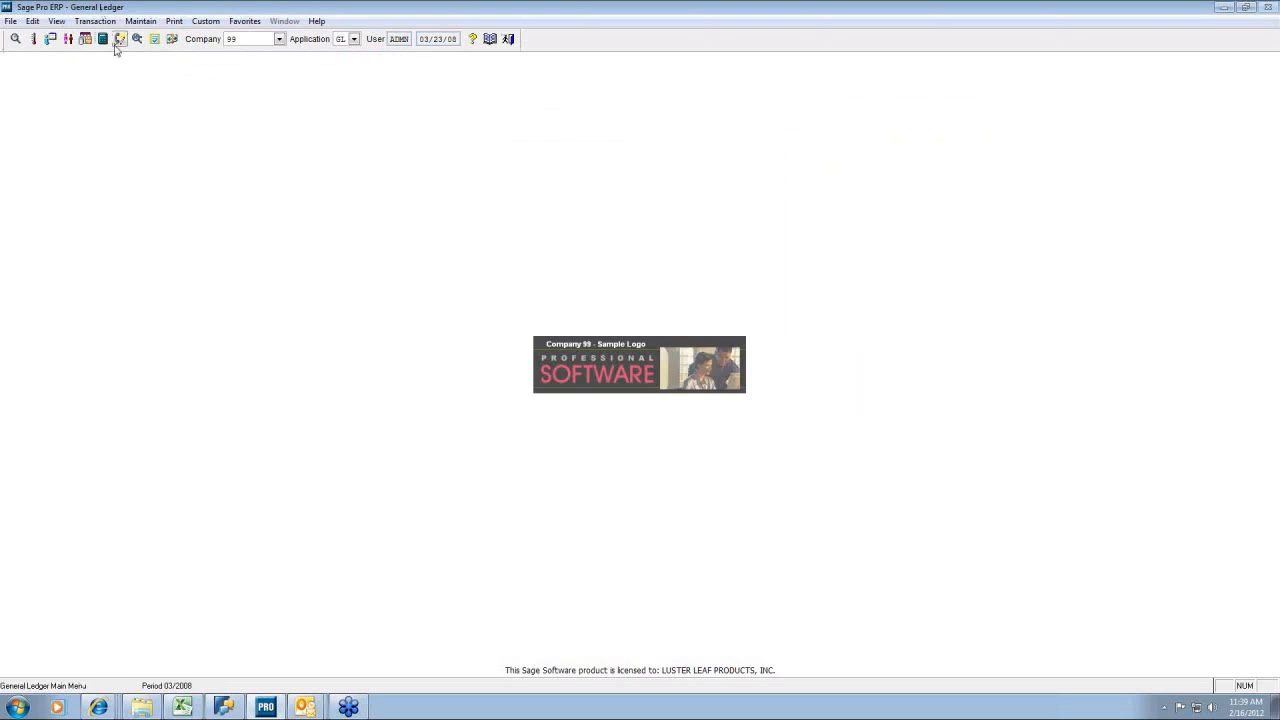
- Locate the release-to-ledger command in General Ledger, and its counterpart in Accounts Receivable
left_click(92, 22)
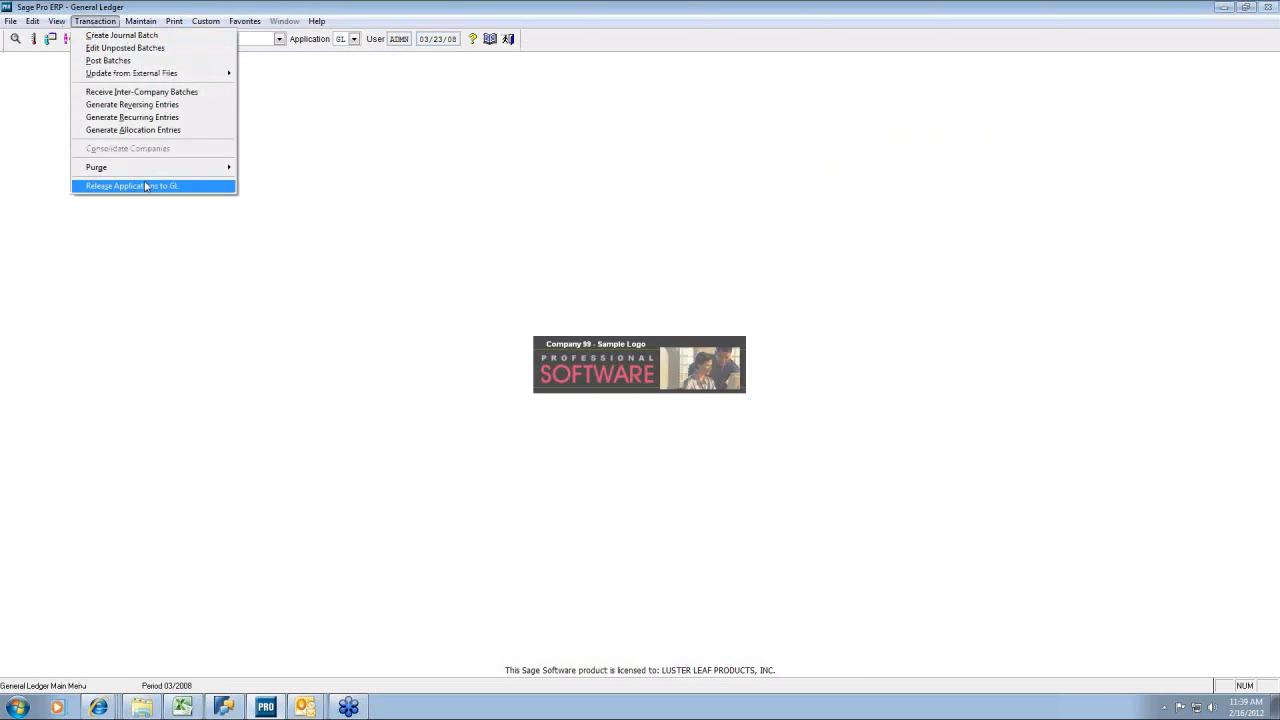
left_click(343, 138)
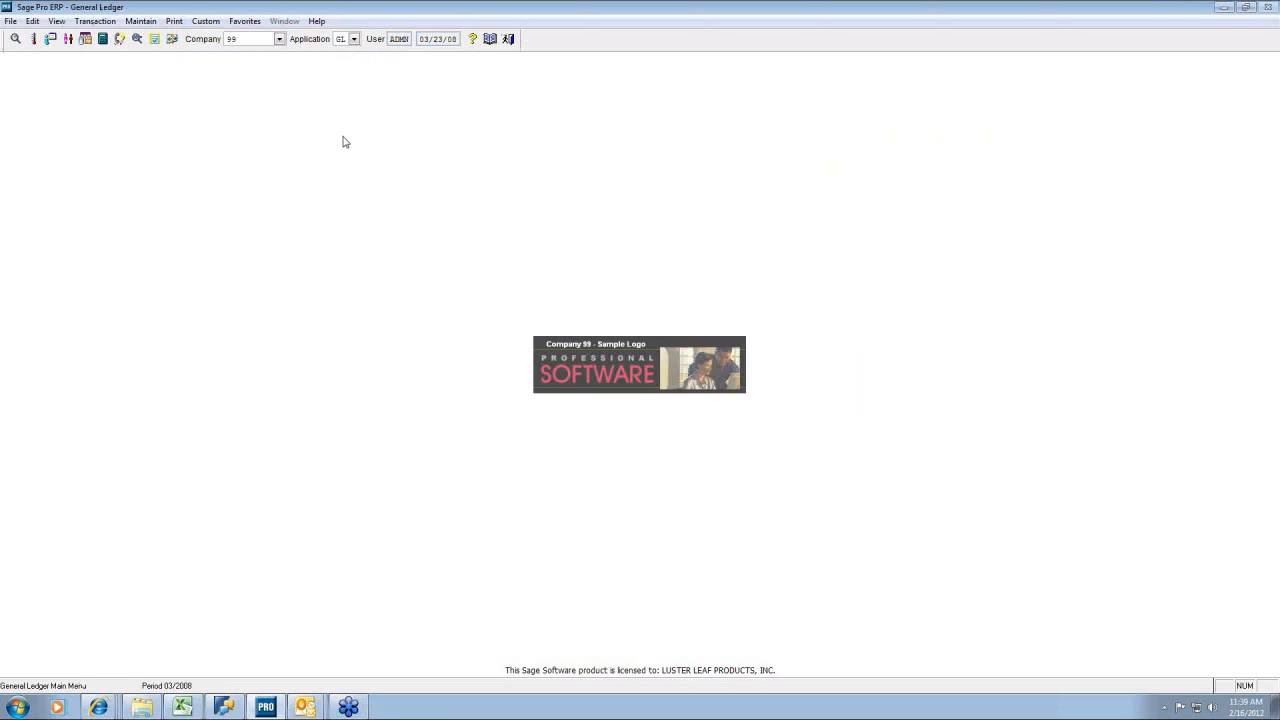
left_click(353, 39)
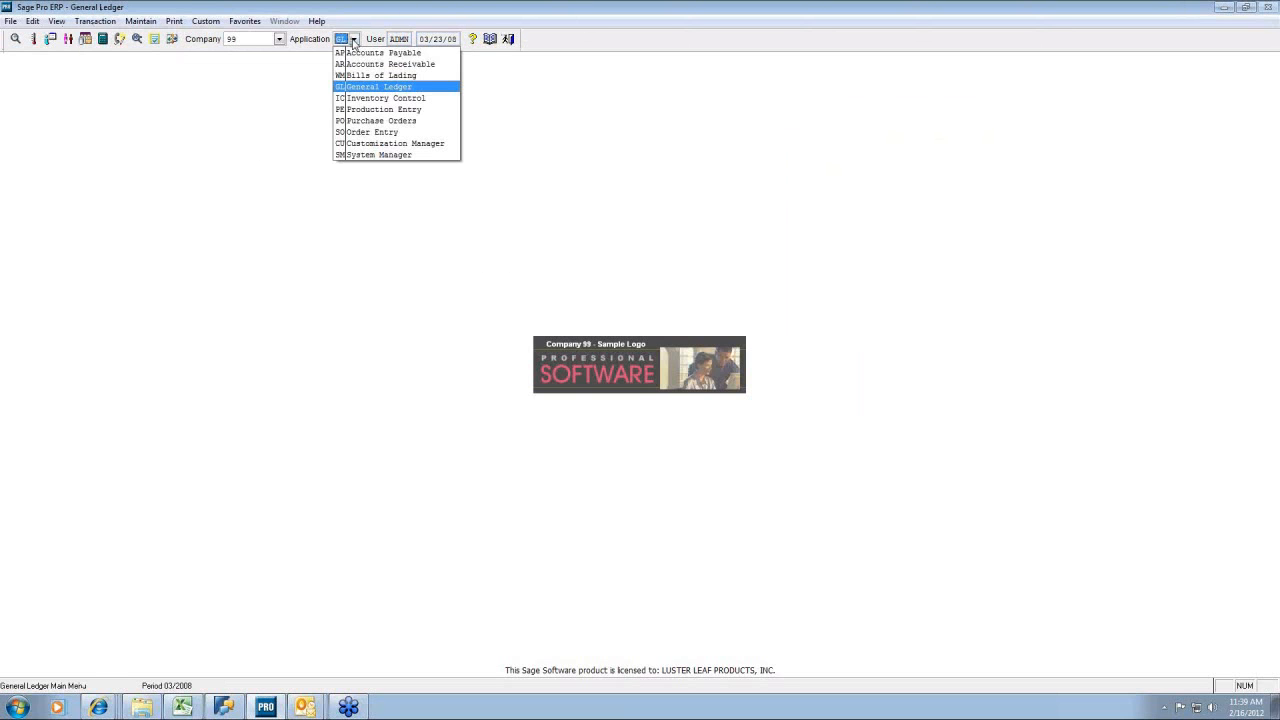
left_click(378, 64)
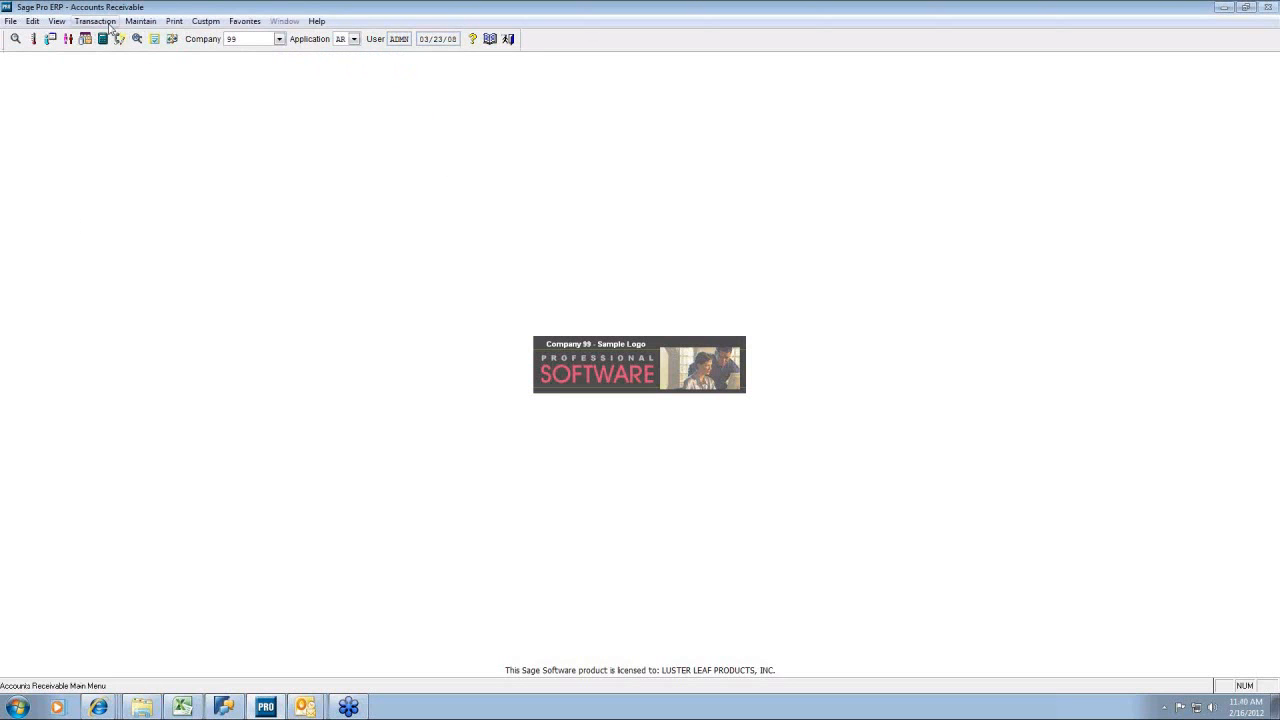
left_click(95, 21)
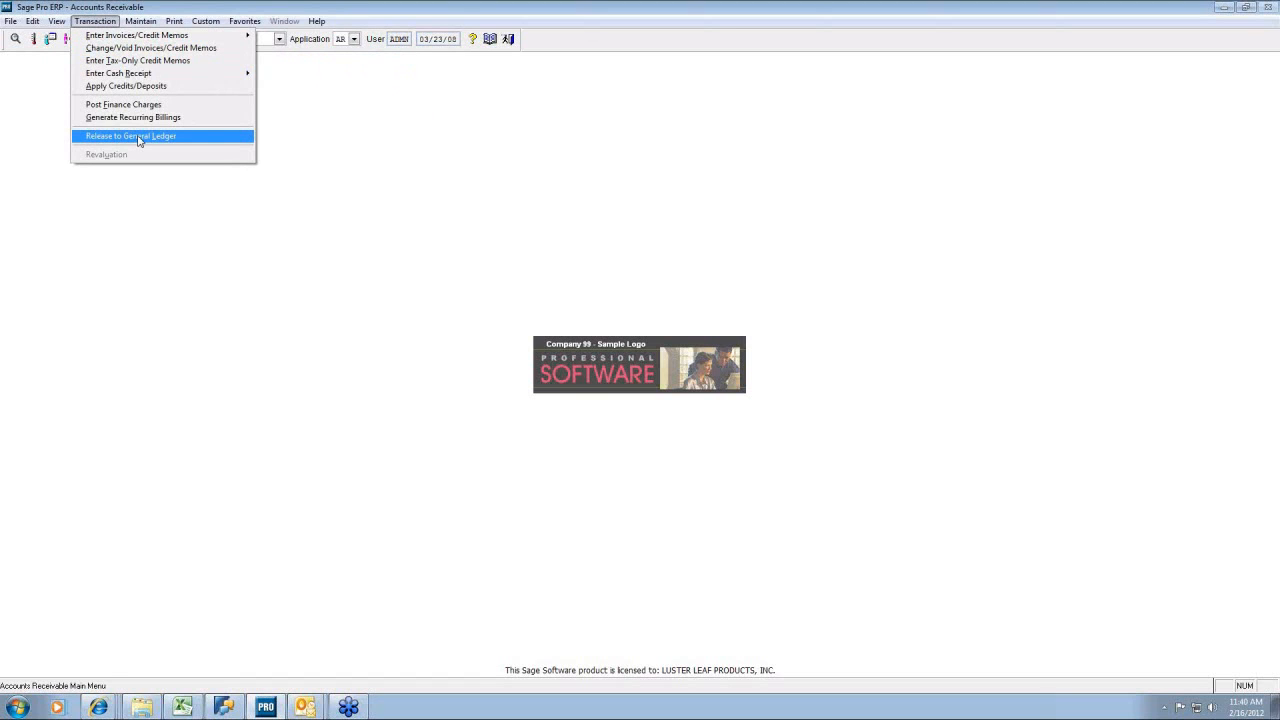
left_click(340, 147)
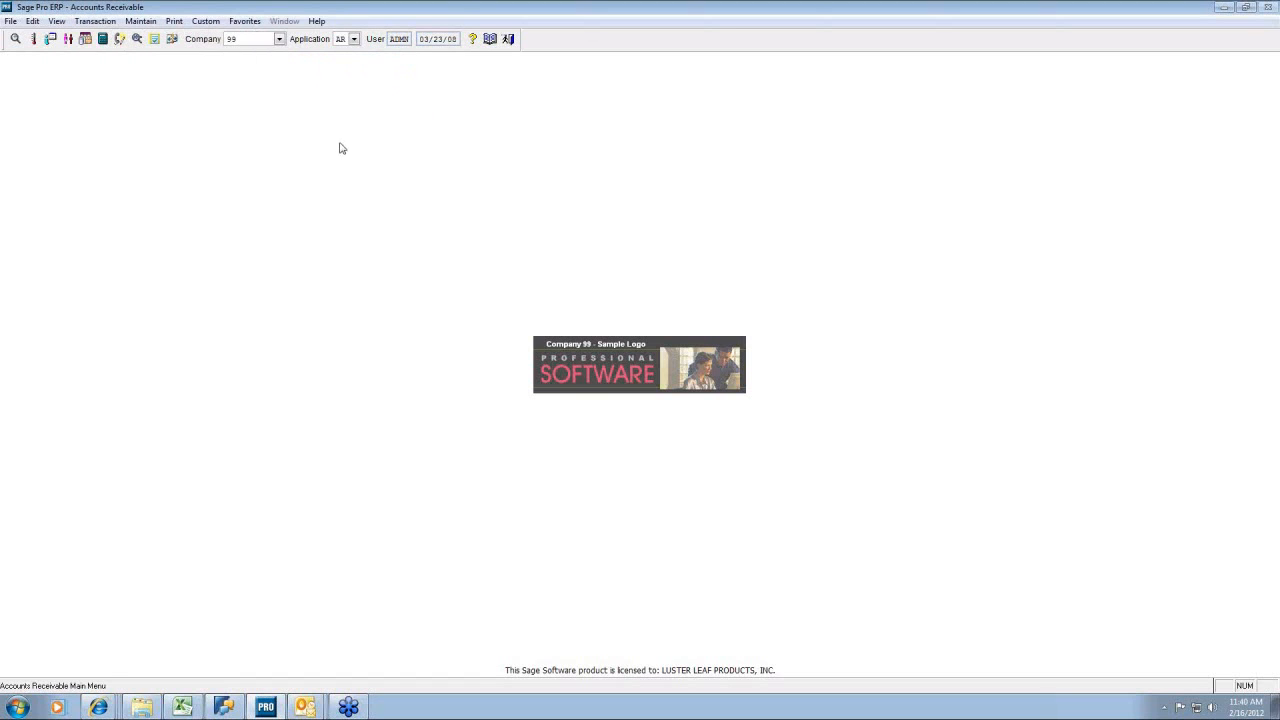
- Return to General Ledger and set up Release Applications to GL with the DEMO preference
left_click(354, 41)
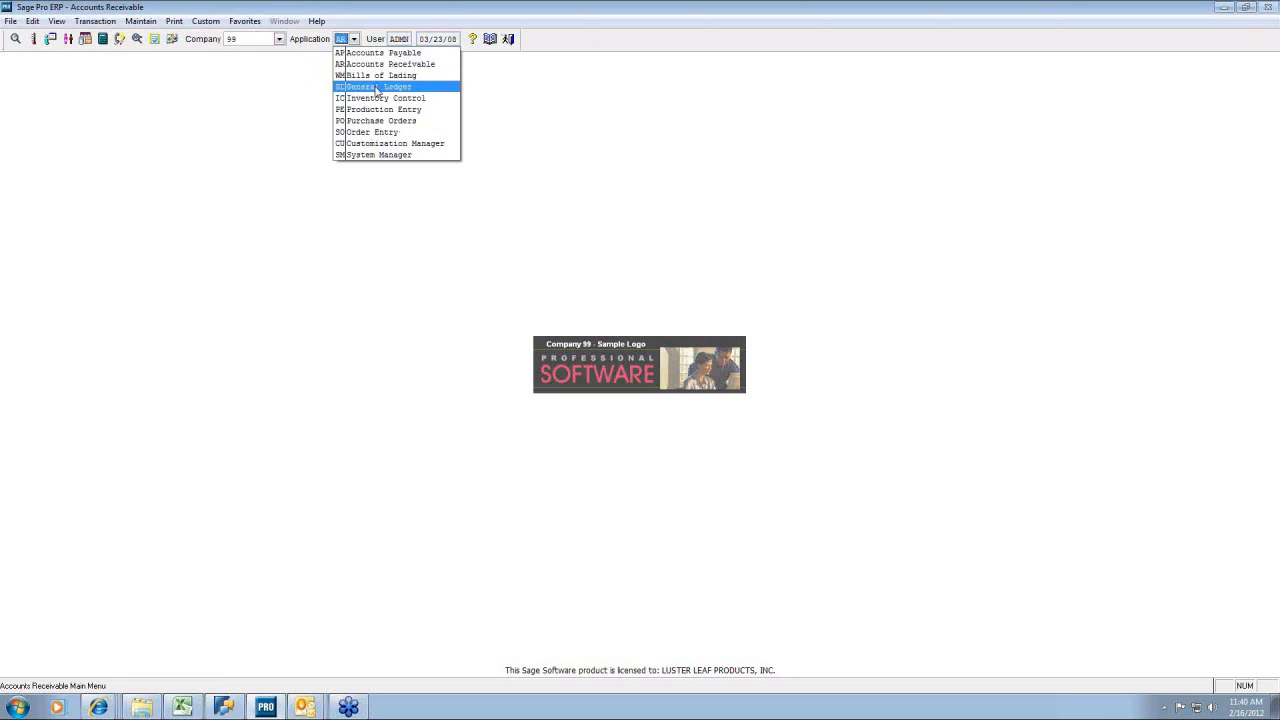
left_click(377, 93)
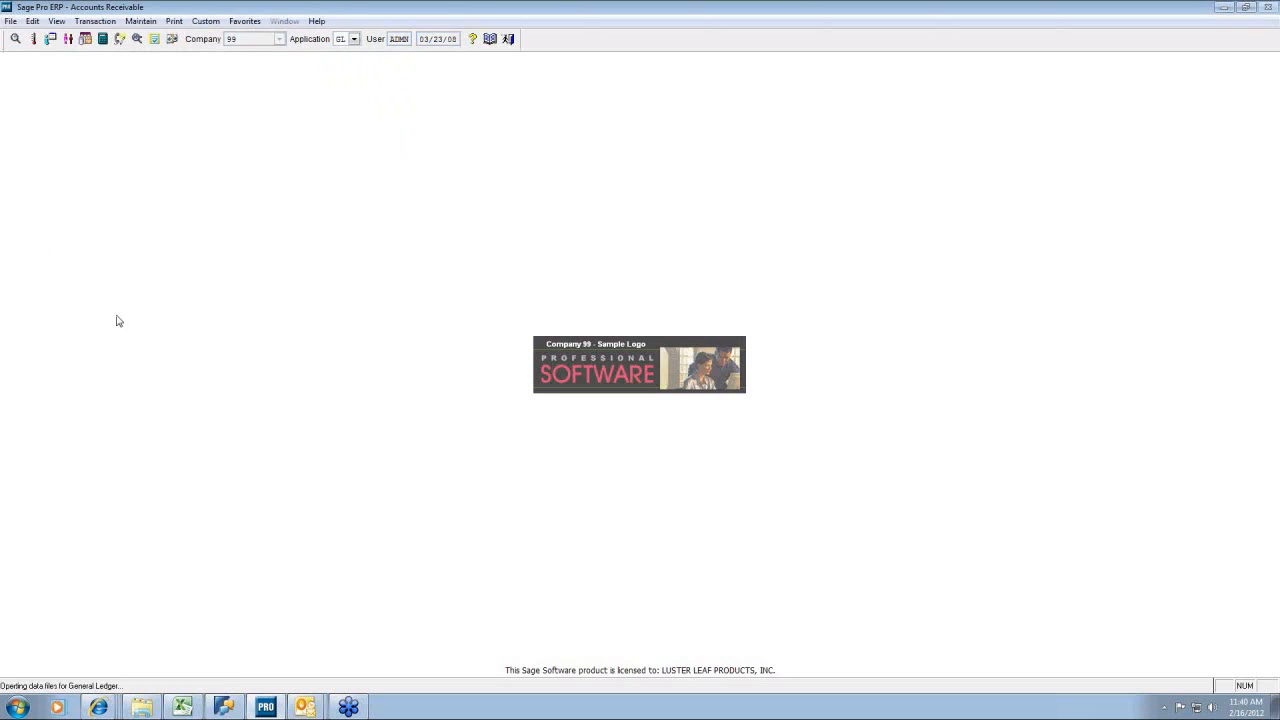
left_click(95, 21)
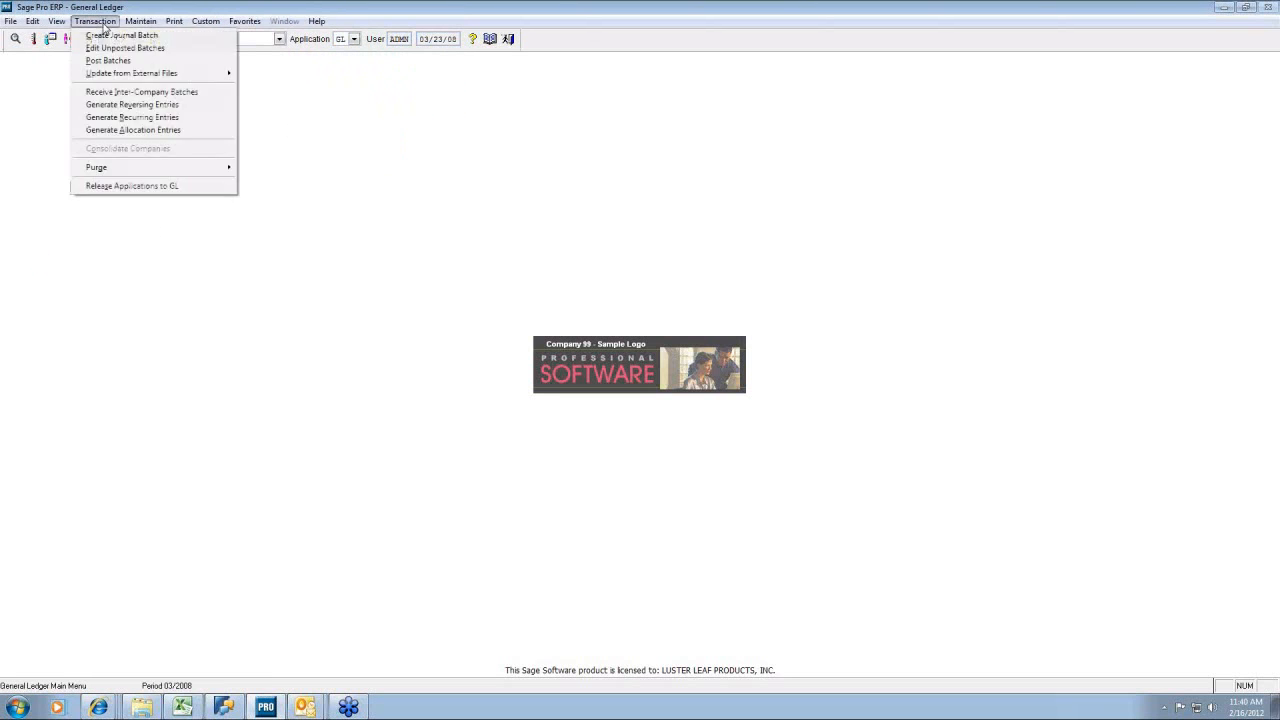
left_click(121, 186)
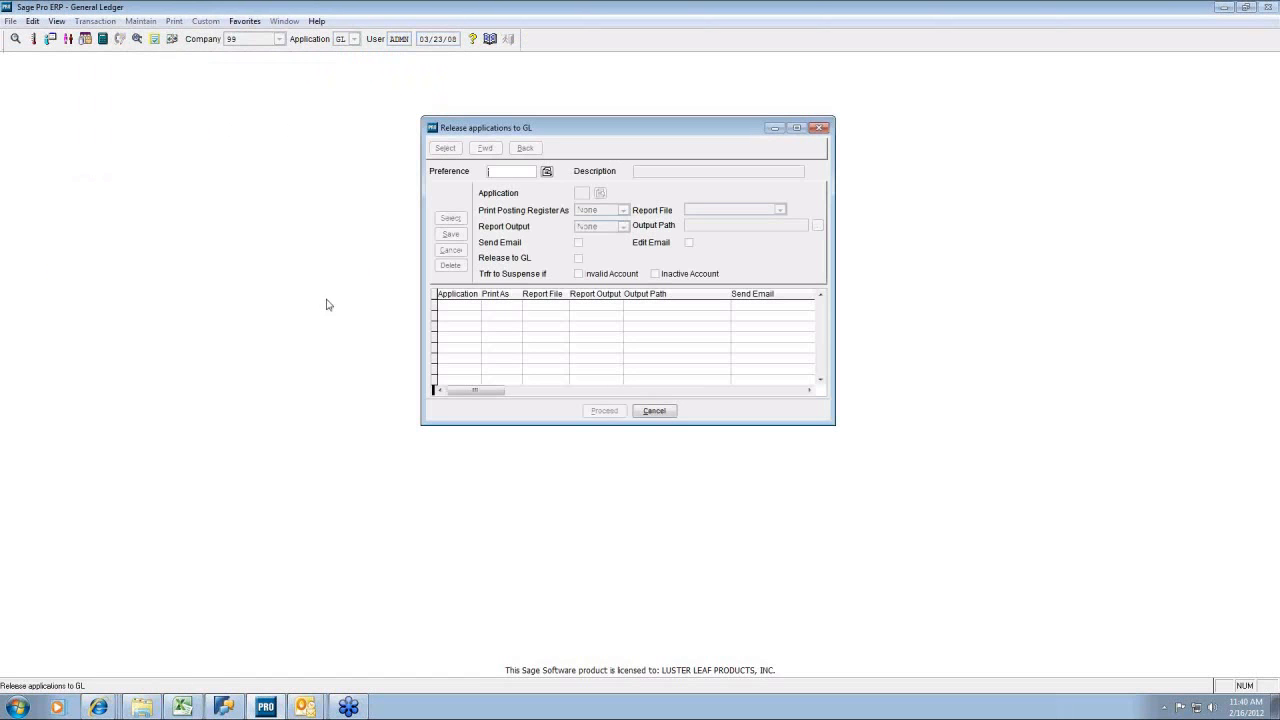
left_click(547, 172)
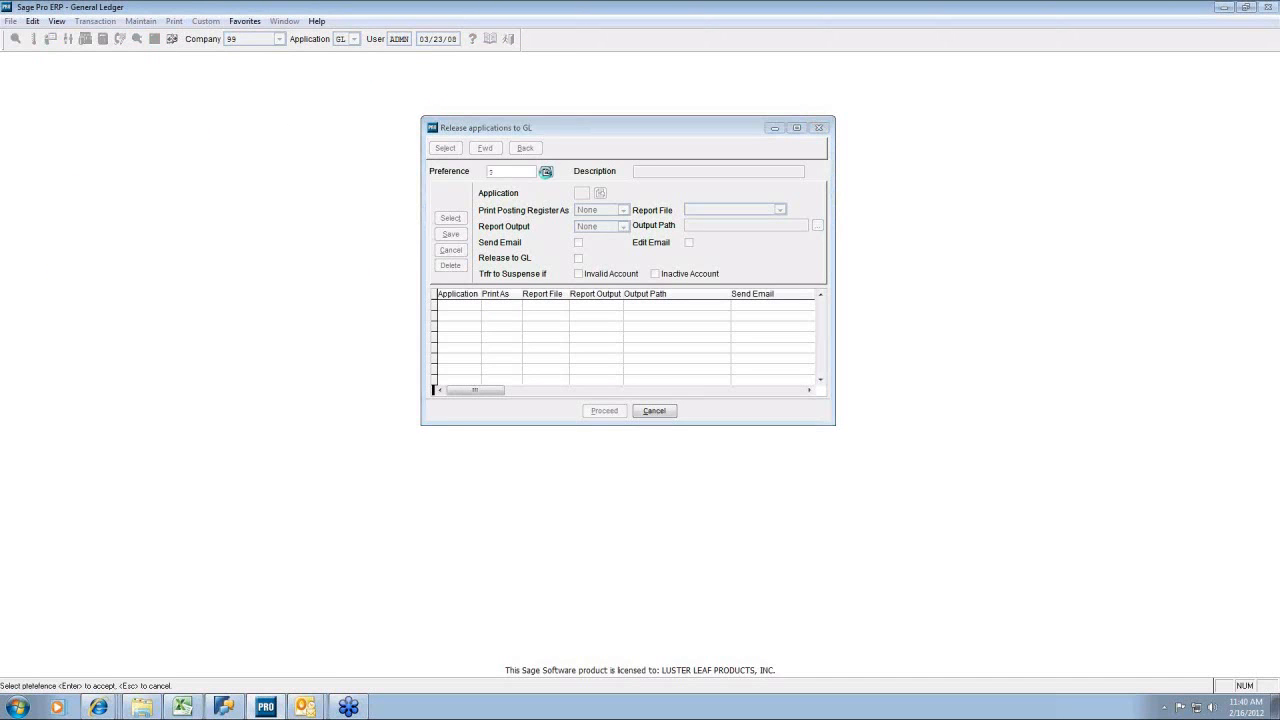
left_click(612, 505)
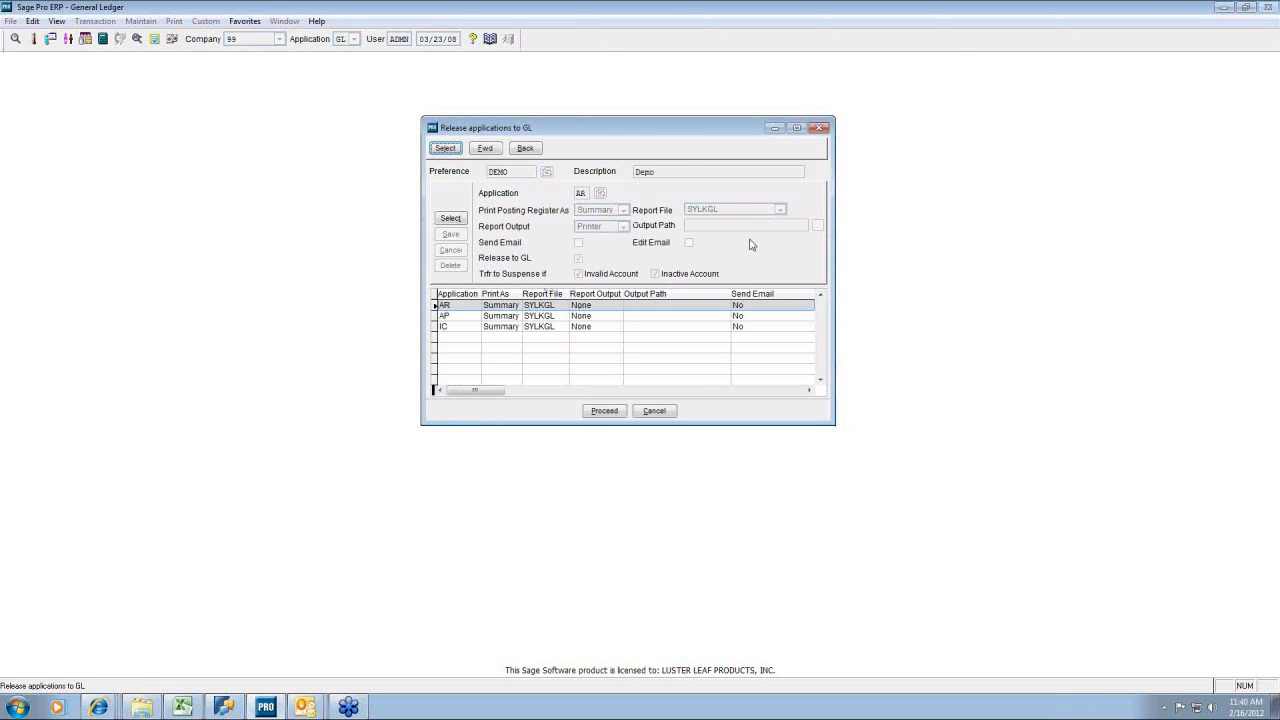
- Run the release of the AR, AP and IC applications to GL, and exit without viewing the log file
left_click(606, 412)
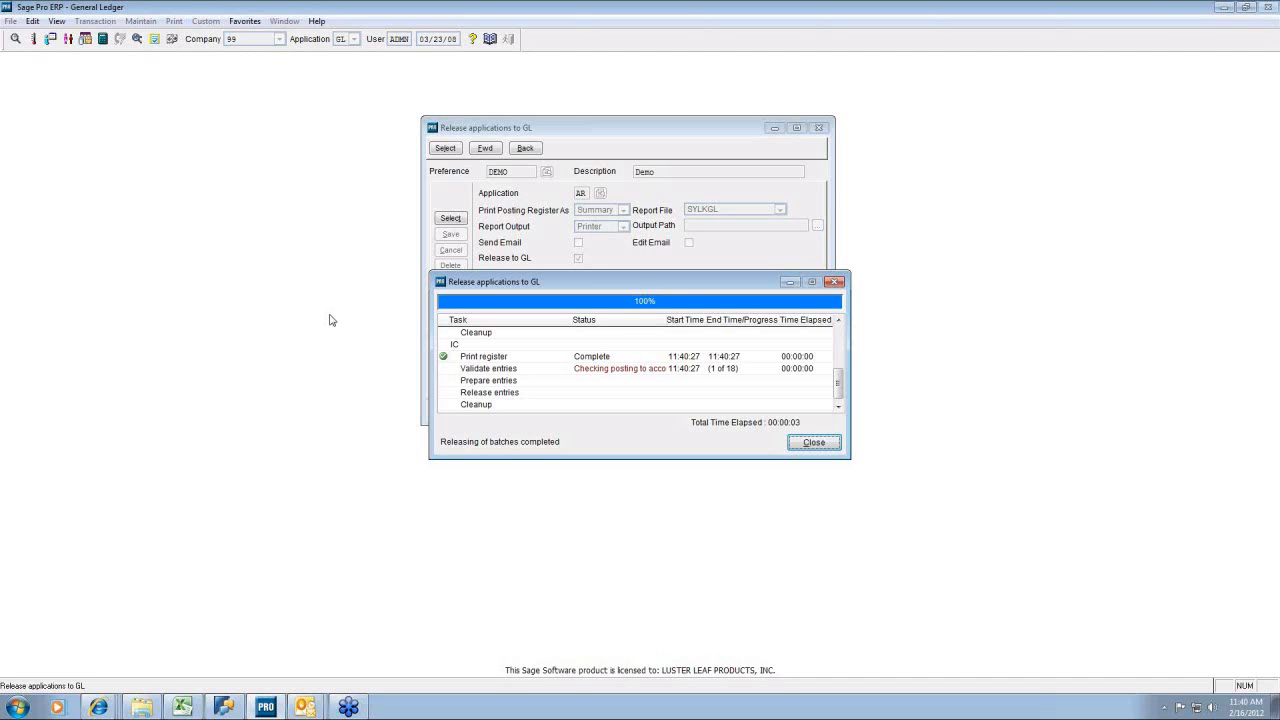
left_click_drag(667, 283, 454, 441)
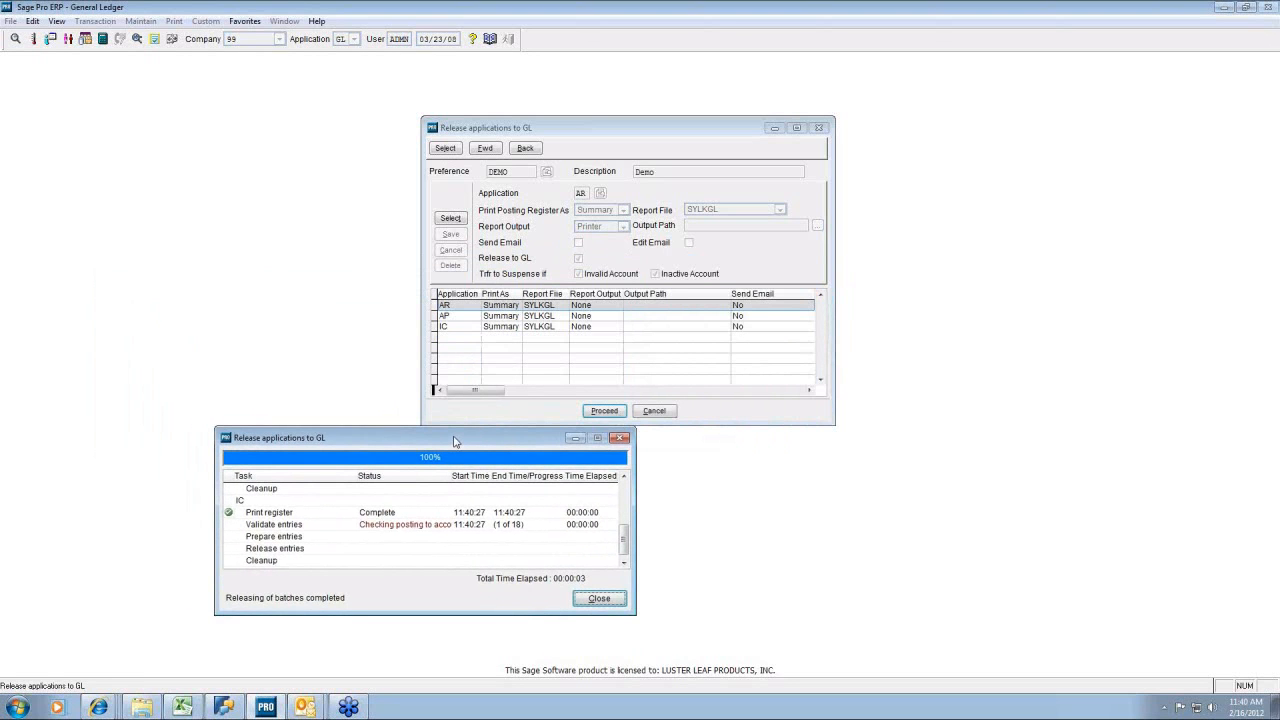
left_click(602, 602)
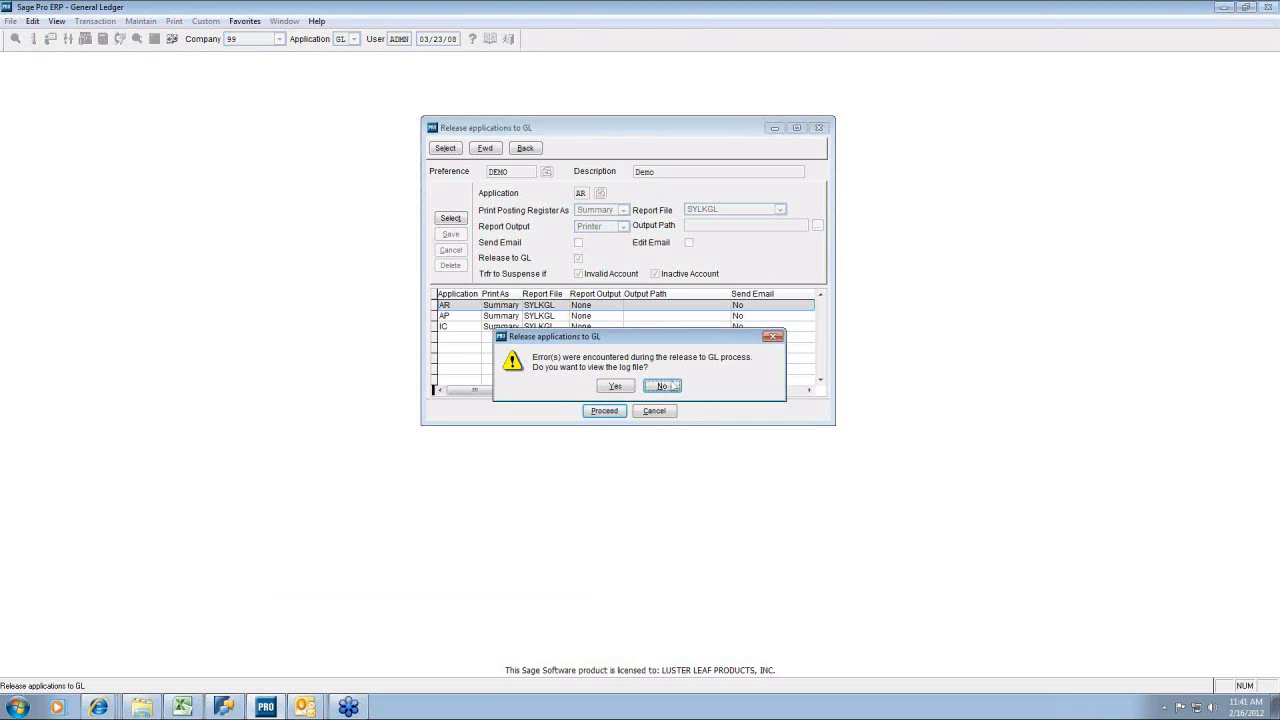
left_click(664, 387)
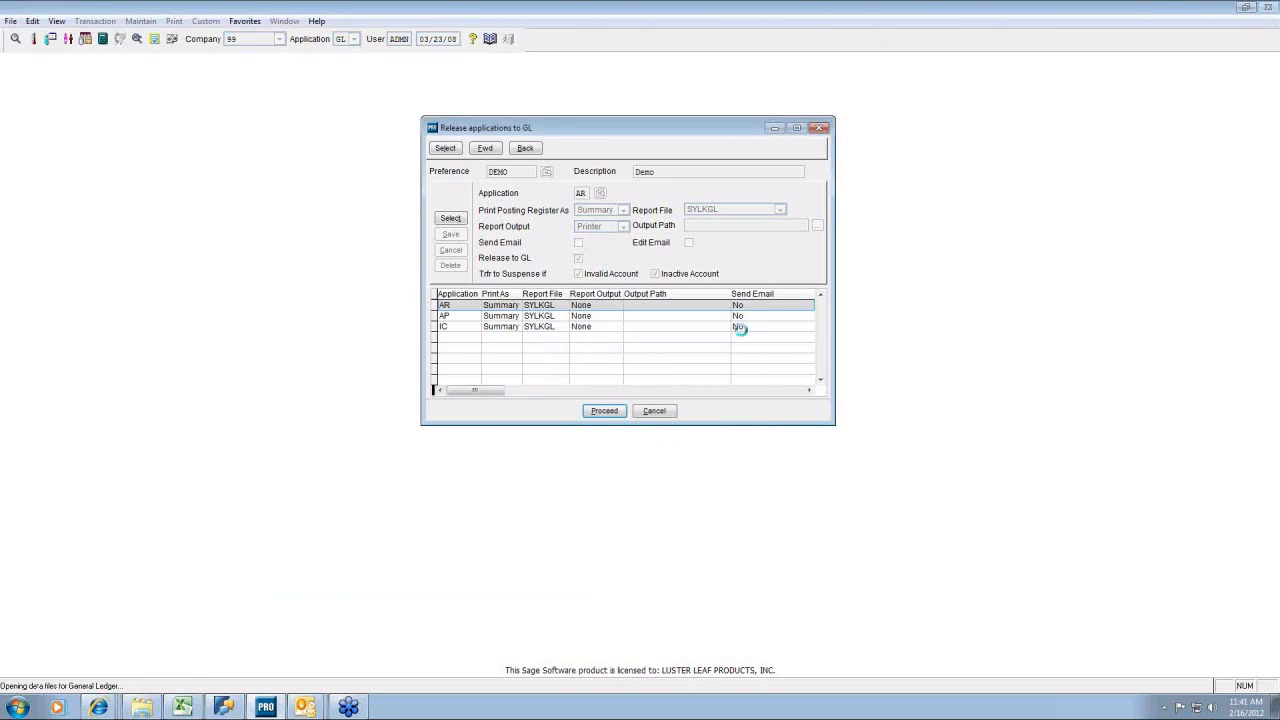
left_click(654, 411)
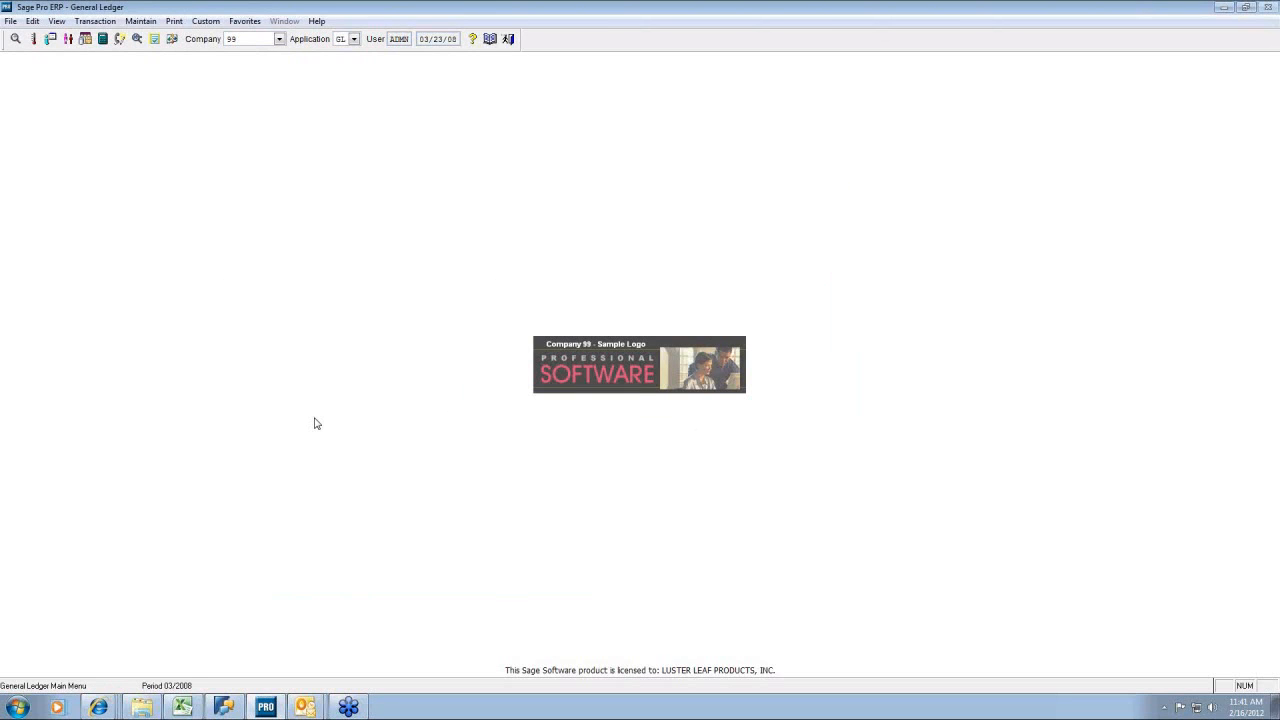
- Check General Ledger for unposted batches with the Post Batches command
left_click(103, 25)
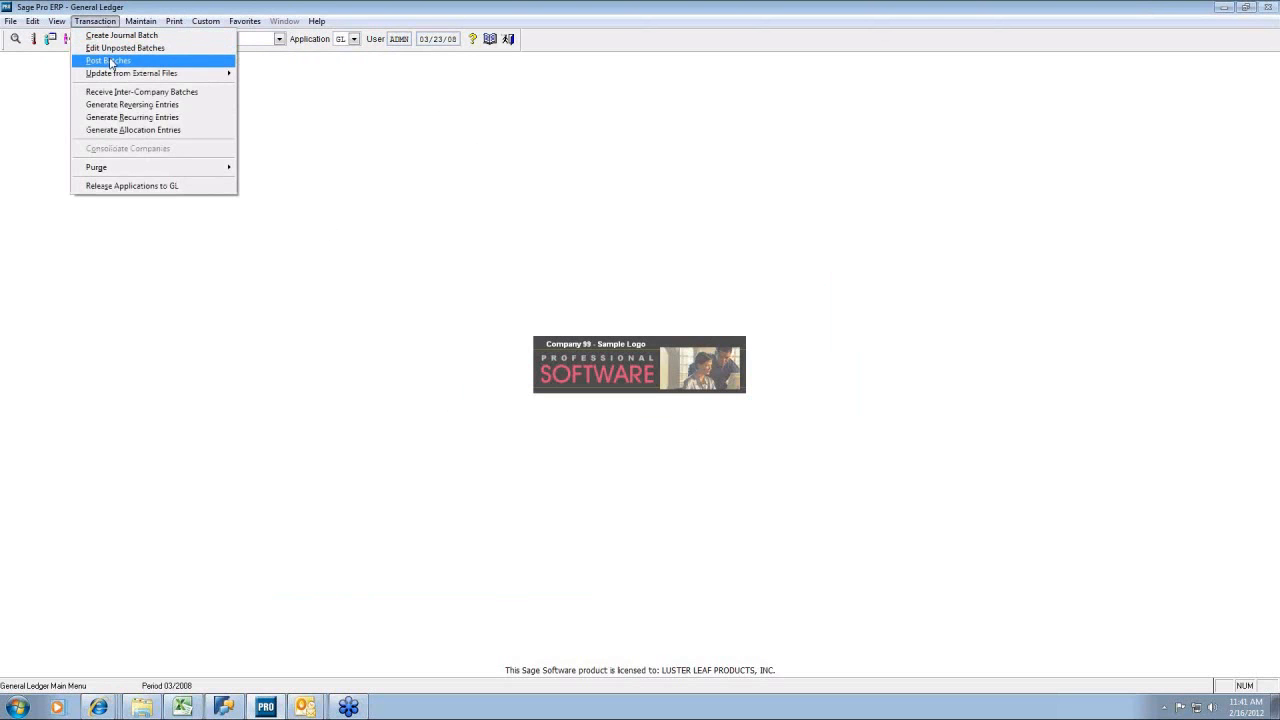
left_click(113, 62)
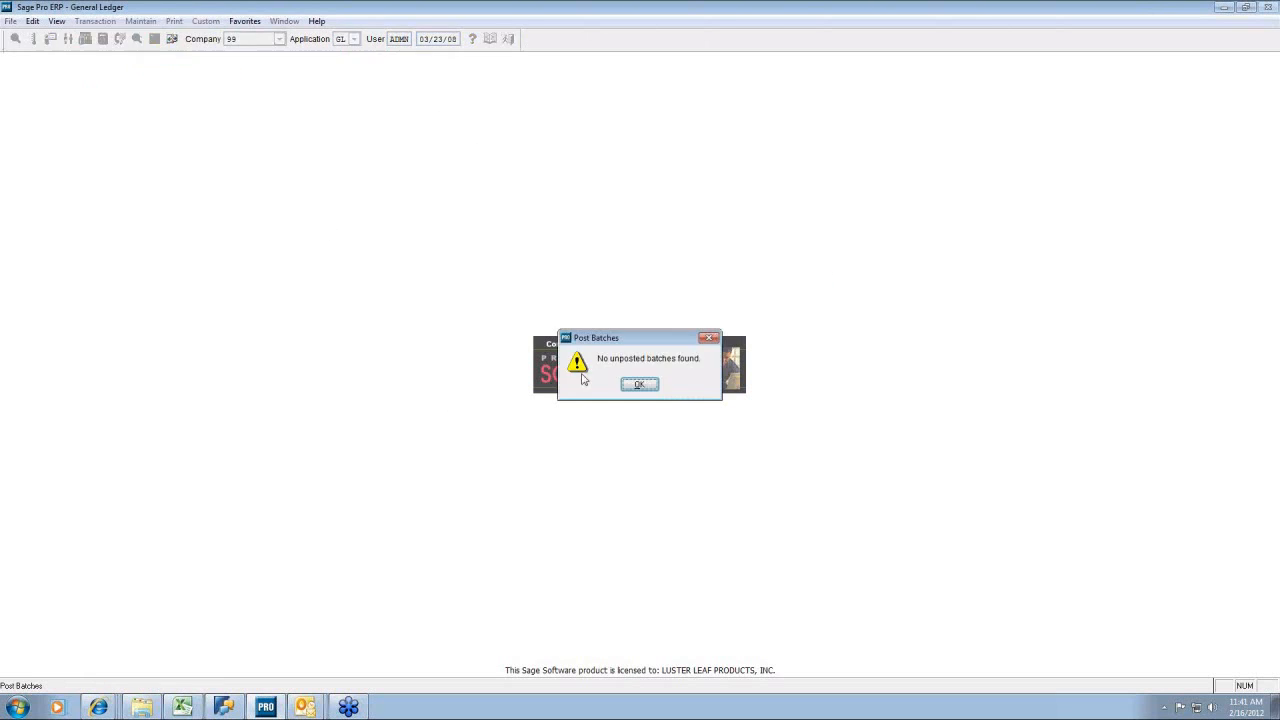
left_click(639, 385)
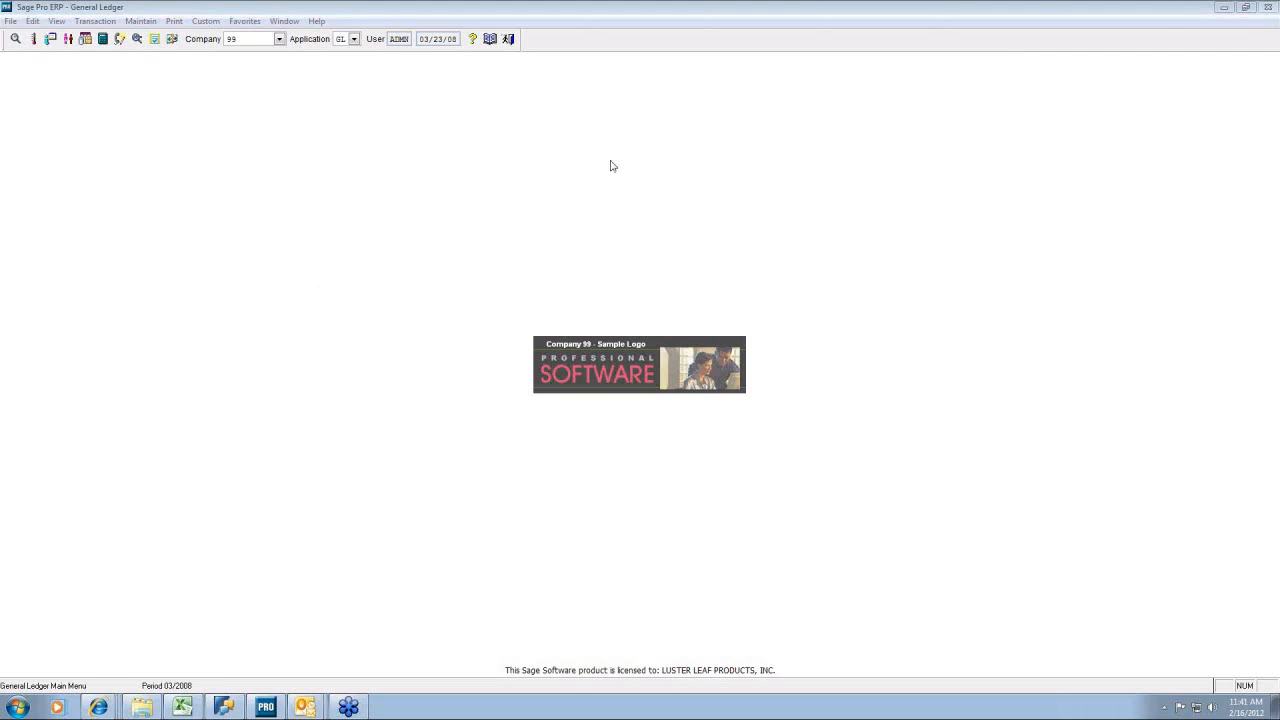
- Preview the Standard Trial Balance for Total Company for fiscal year 2008, period 03, through page 2, and exit the report
left_click(175, 22)
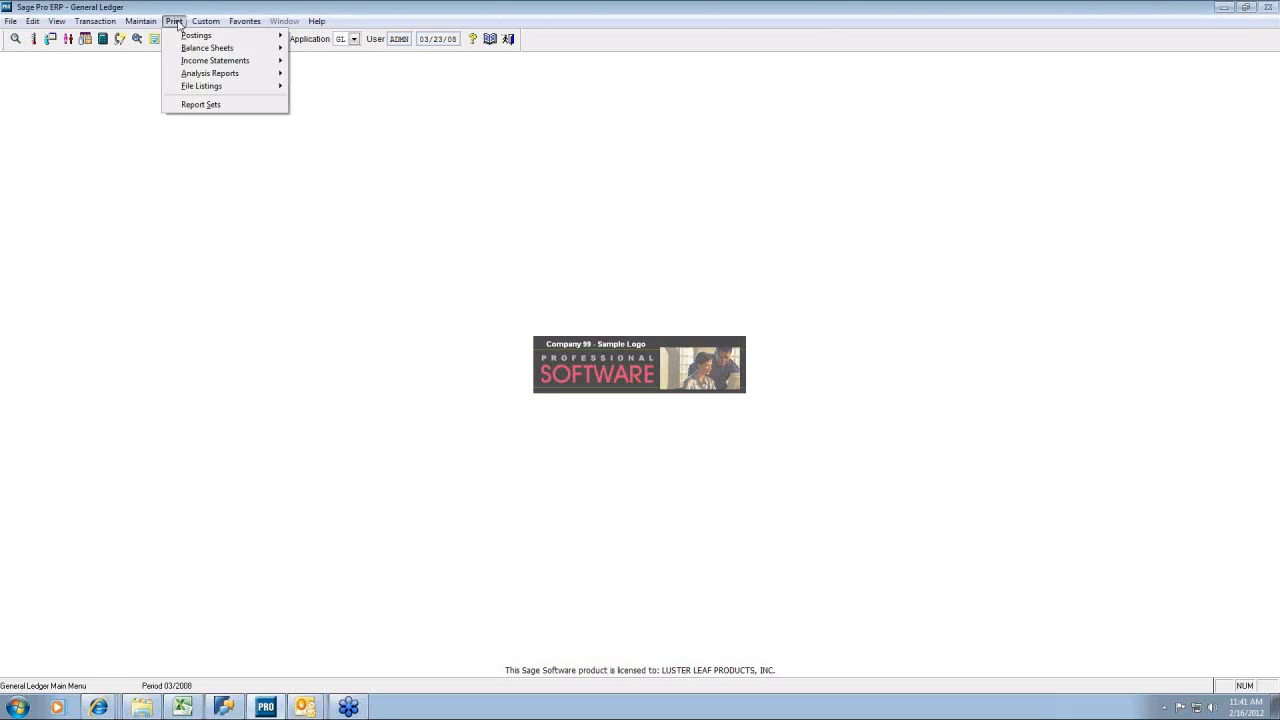
mouse_move(210, 35)
left_click(337, 207)
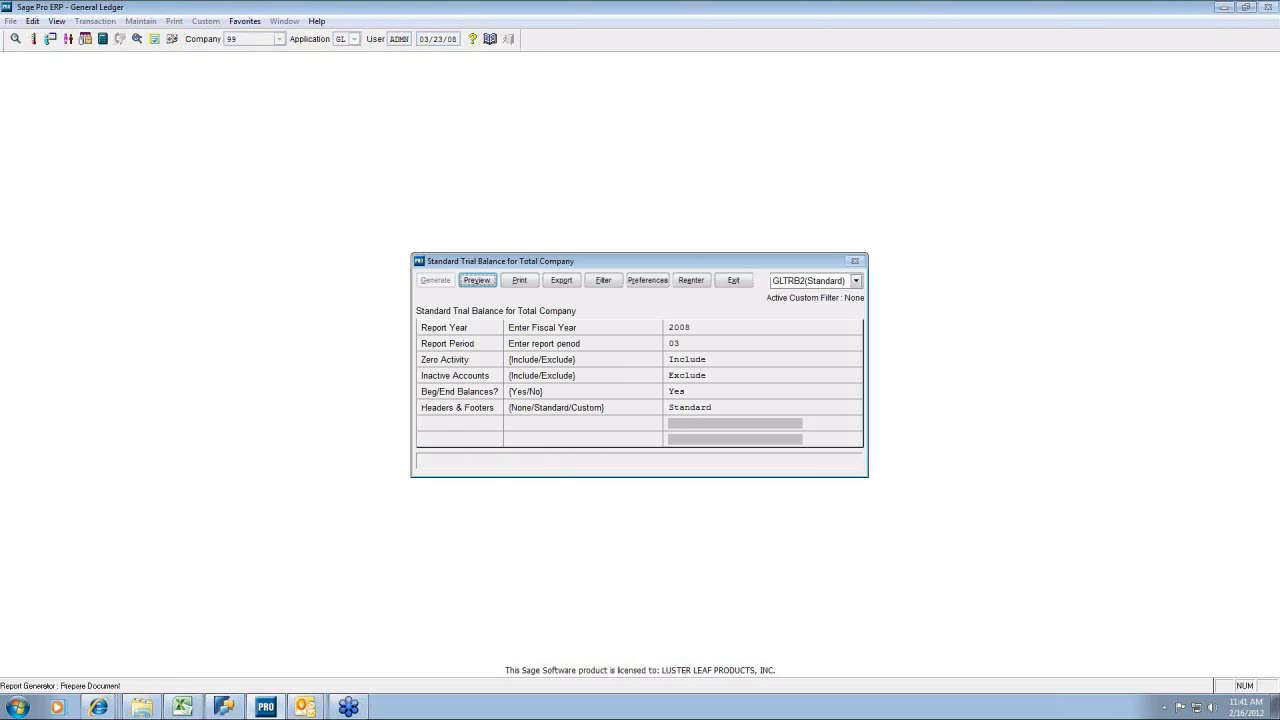
key("Return")
key("Return")
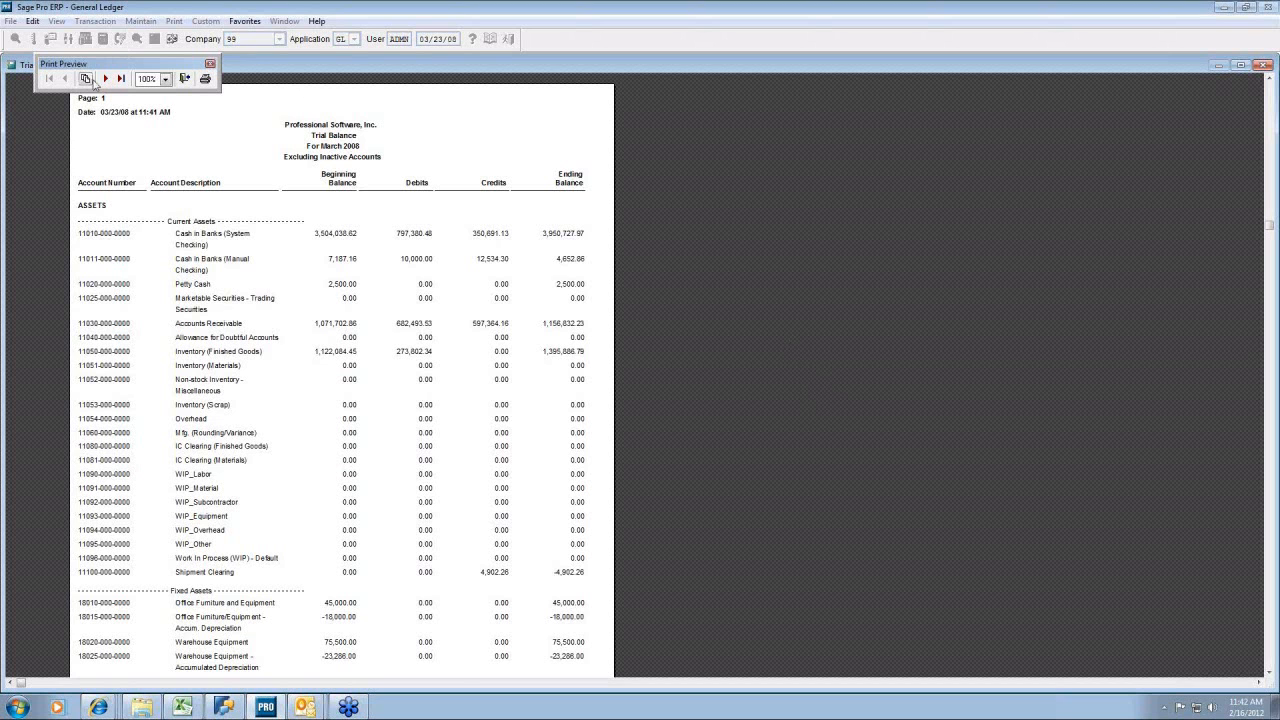
left_click(106, 79)
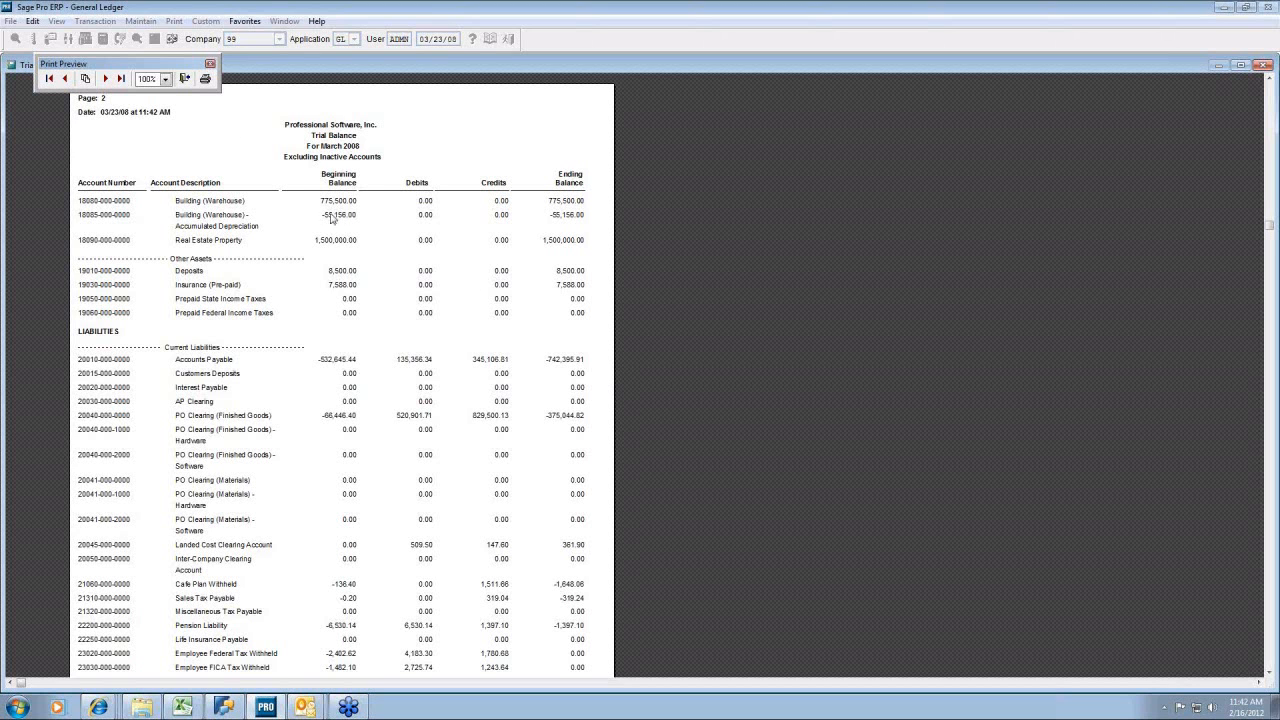
left_click(185, 80)
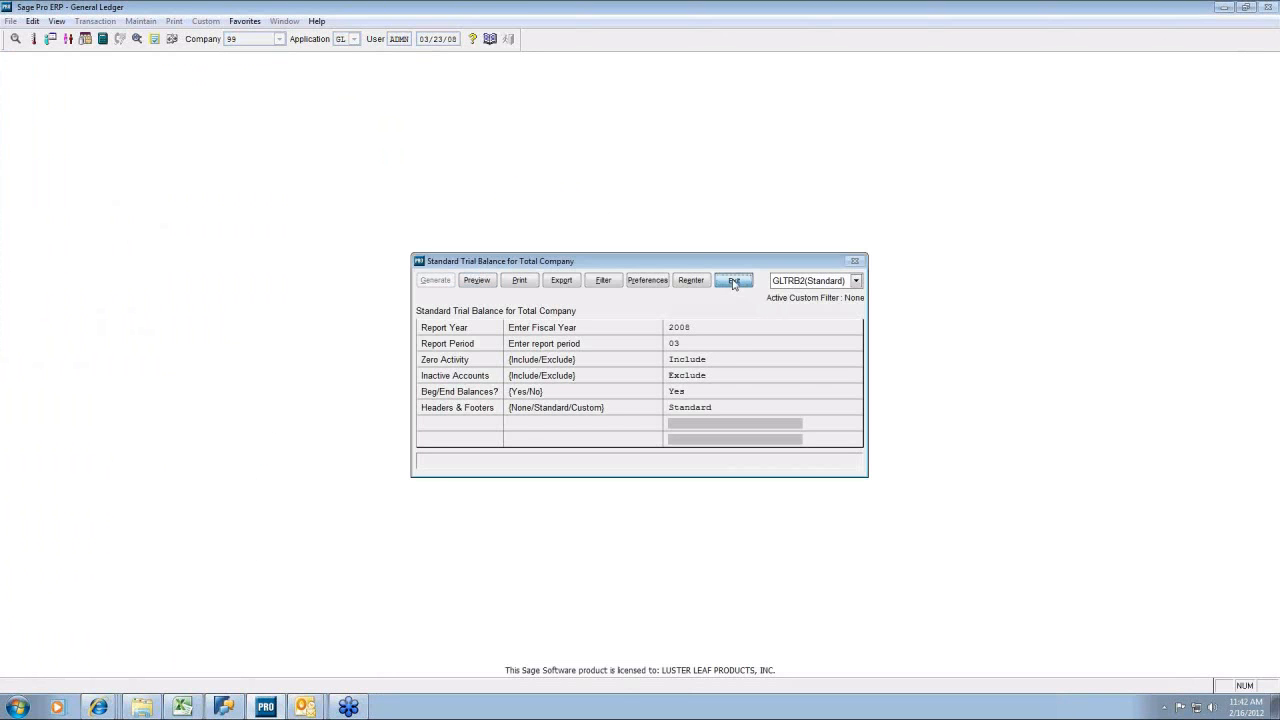
left_click(733, 281)
- Switch to Accounts Payable, preview the Aged Payables report in Native mode through its last page, and exit the report
left_click(355, 43)
left_click(360, 50)
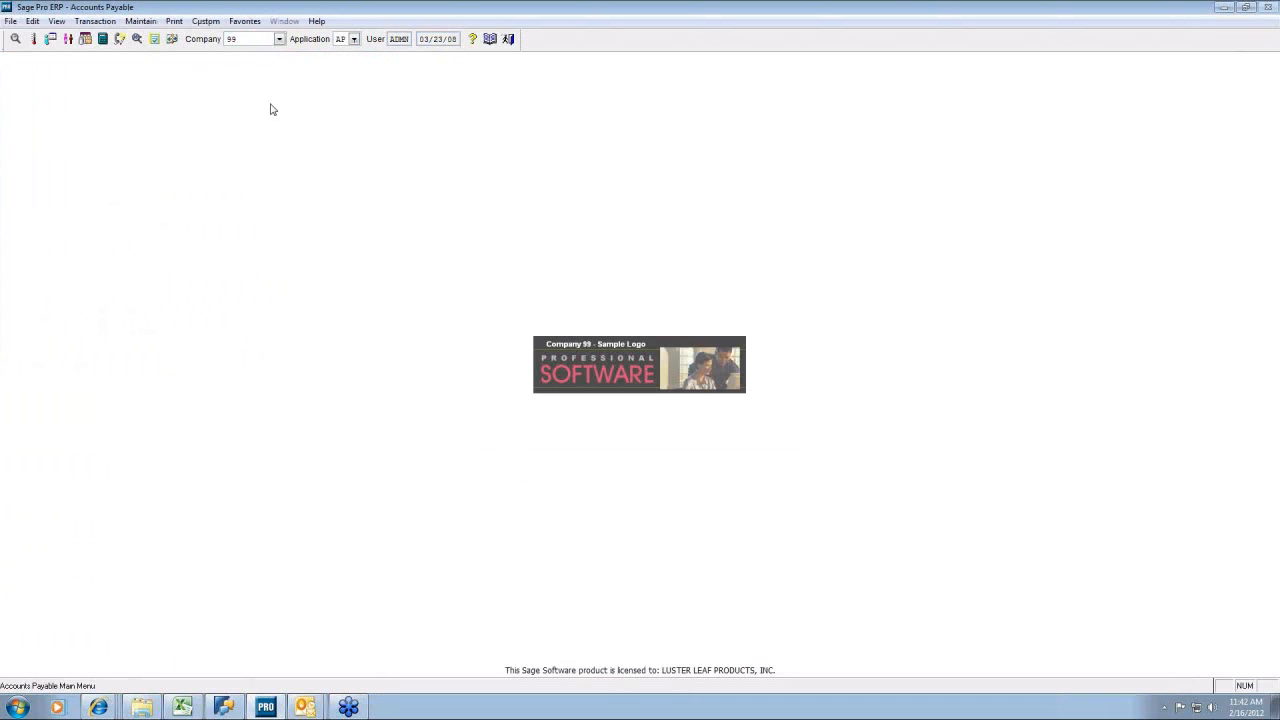
left_click(175, 21)
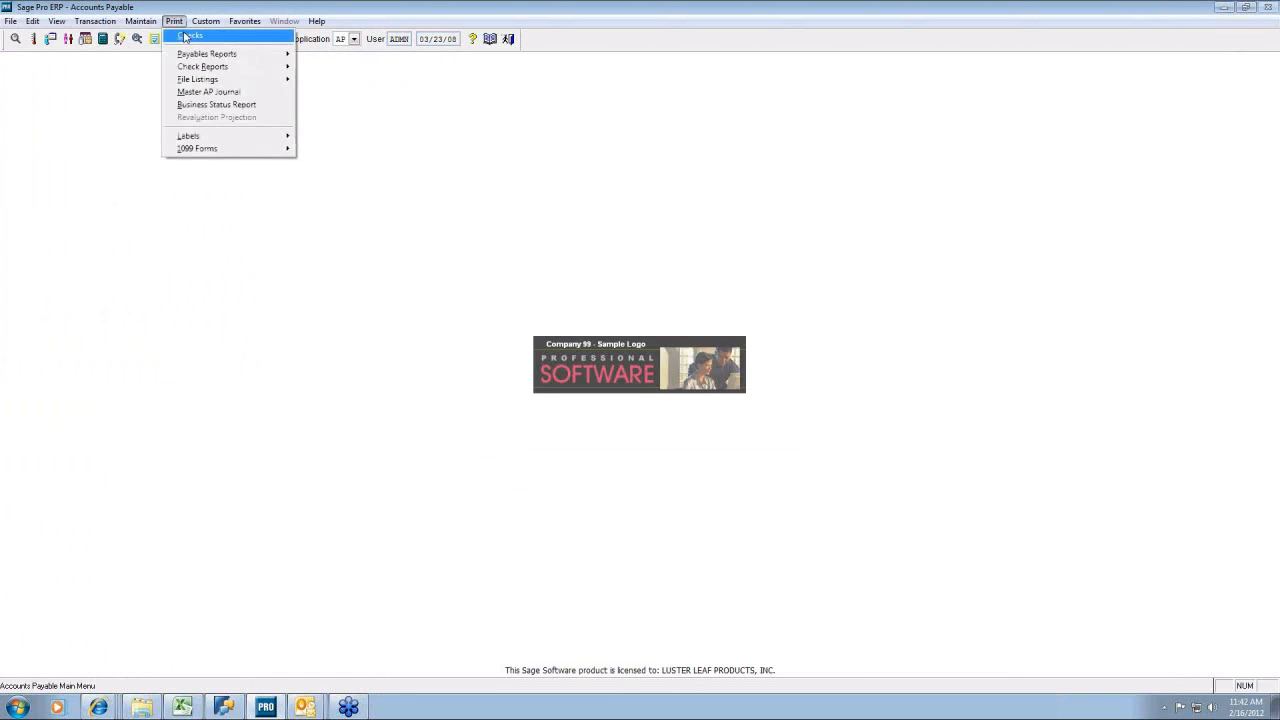
mouse_move(190, 56)
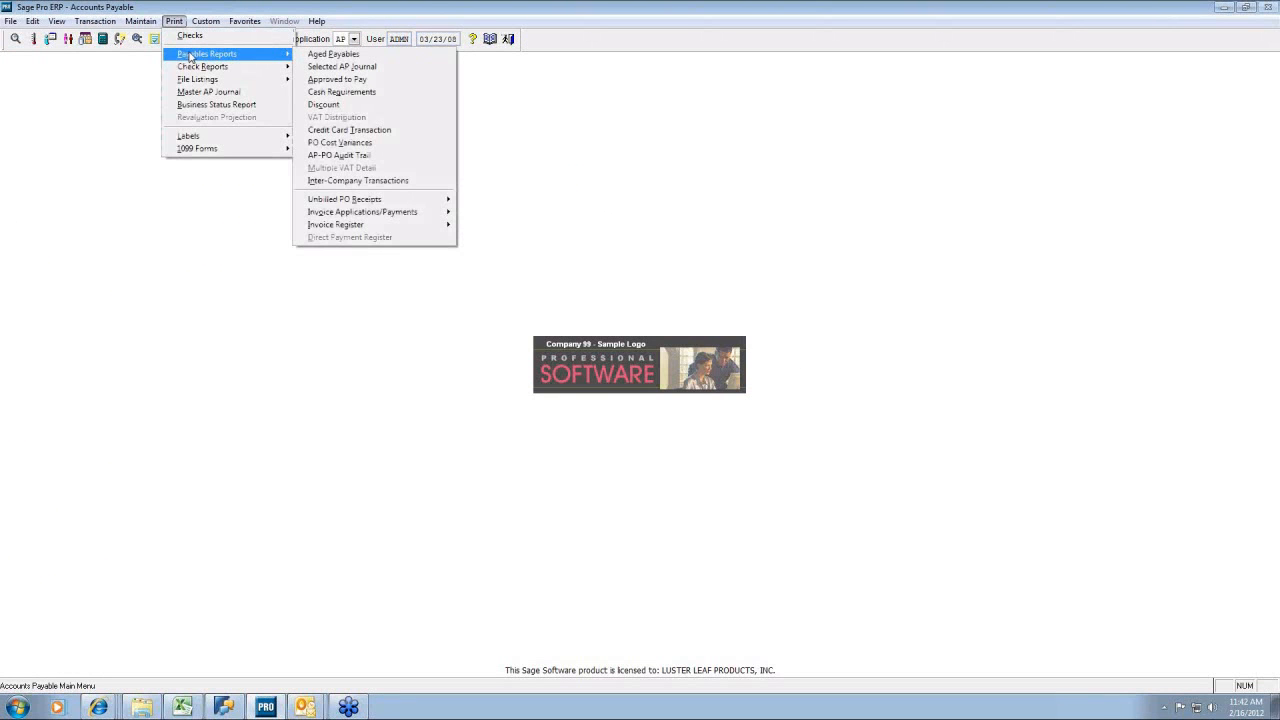
left_click(330, 54)
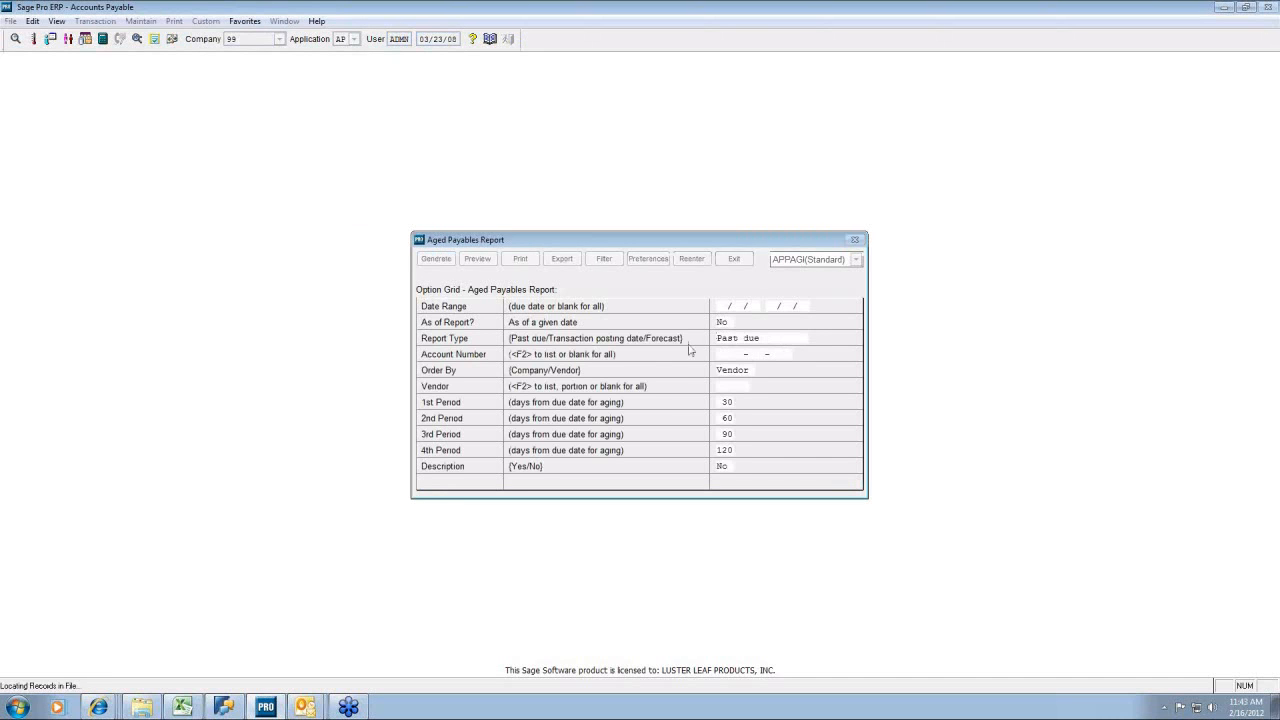
key("Return")
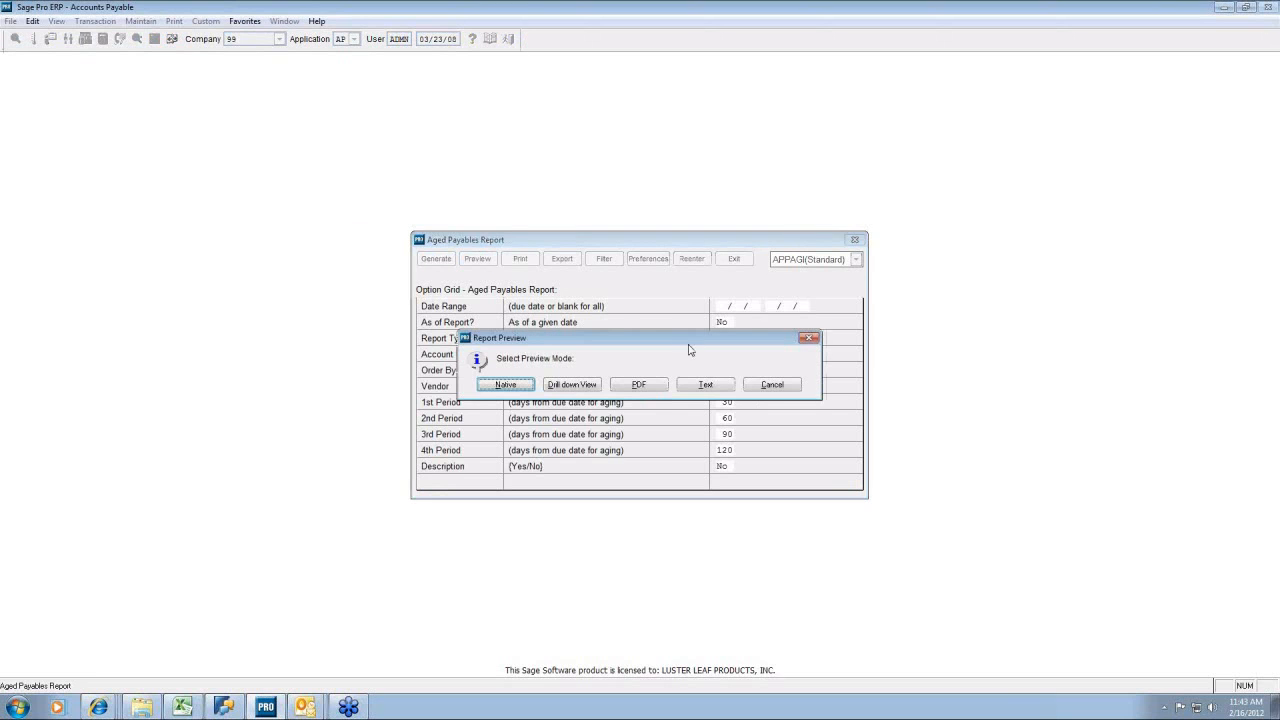
left_click(506, 386)
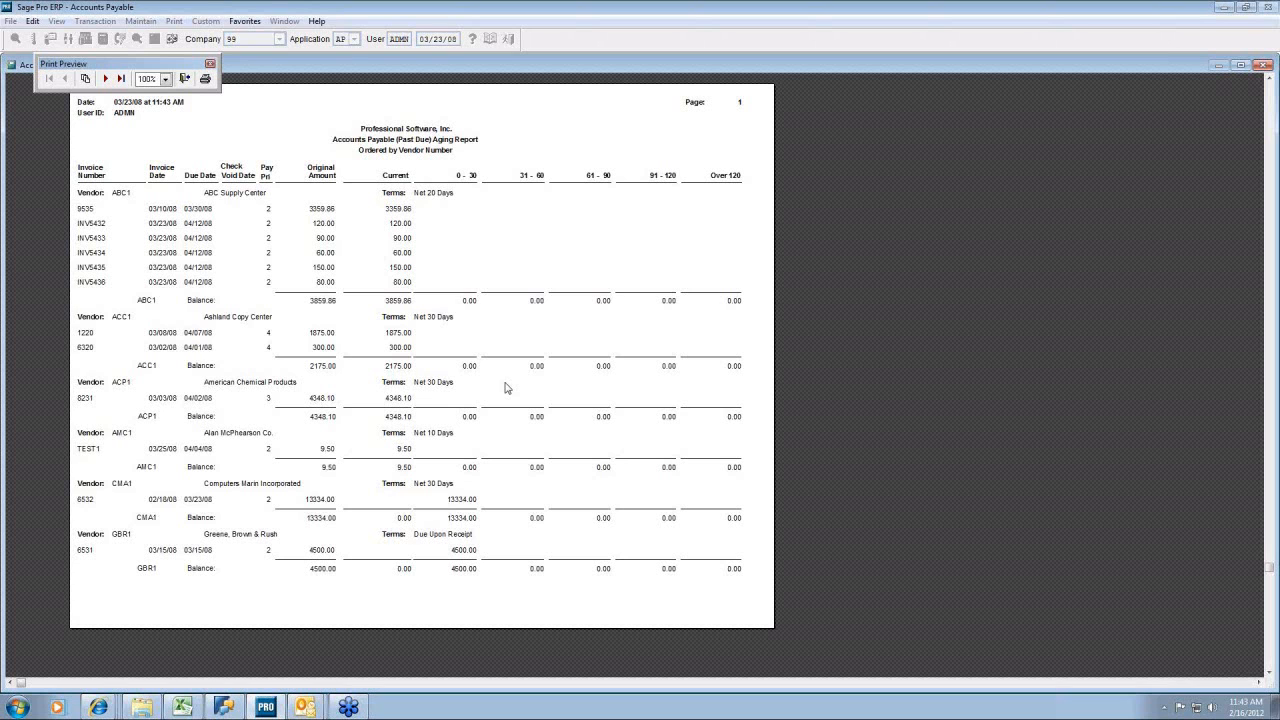
left_click(121, 79)
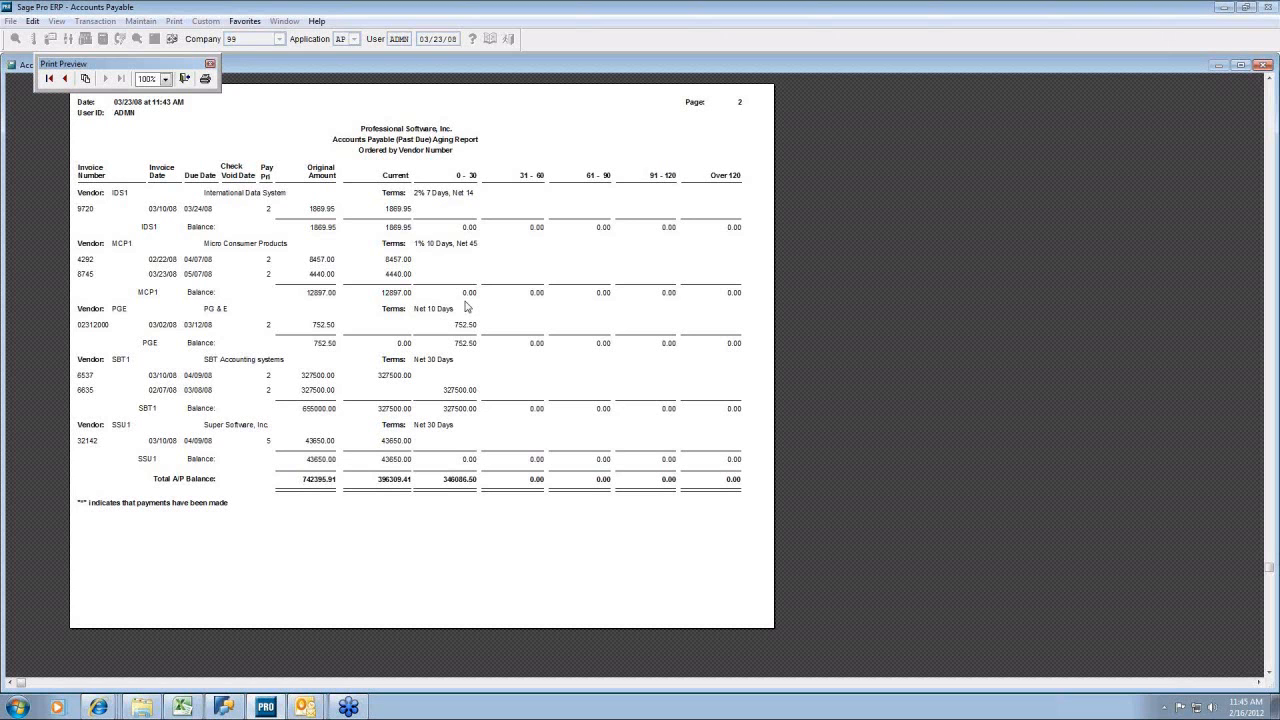
left_click(184, 79)
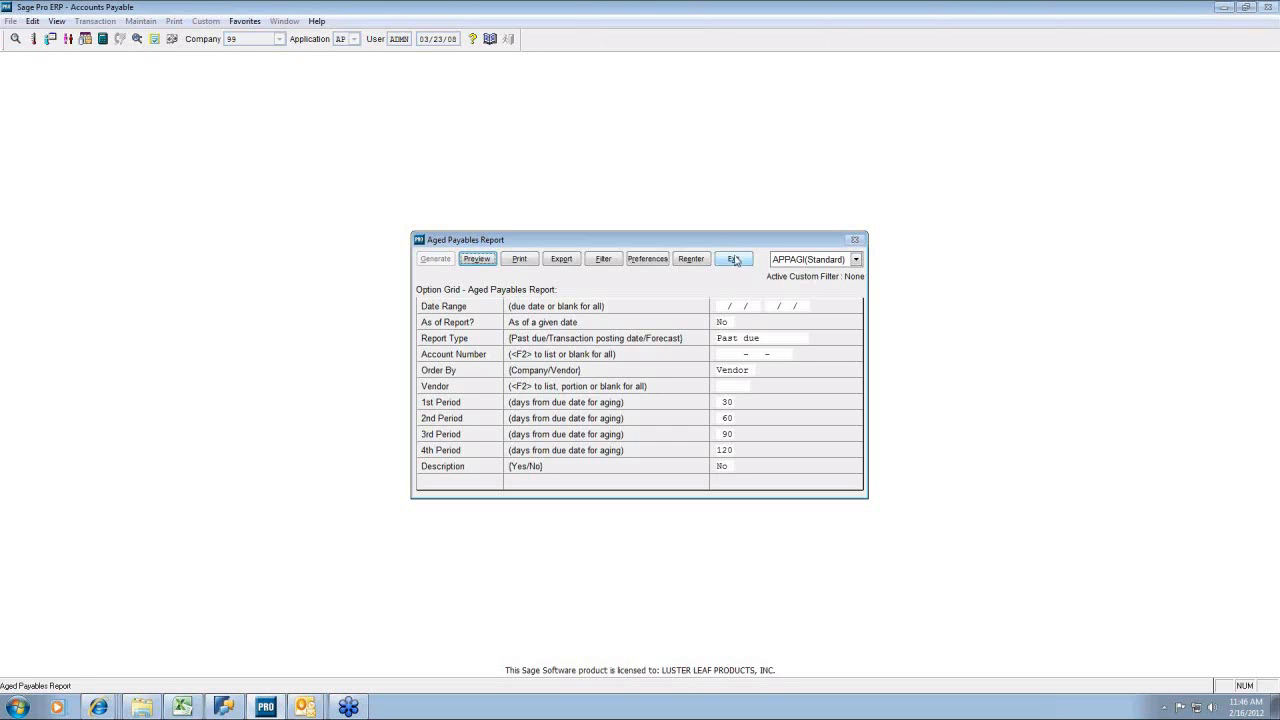
left_click(735, 261)
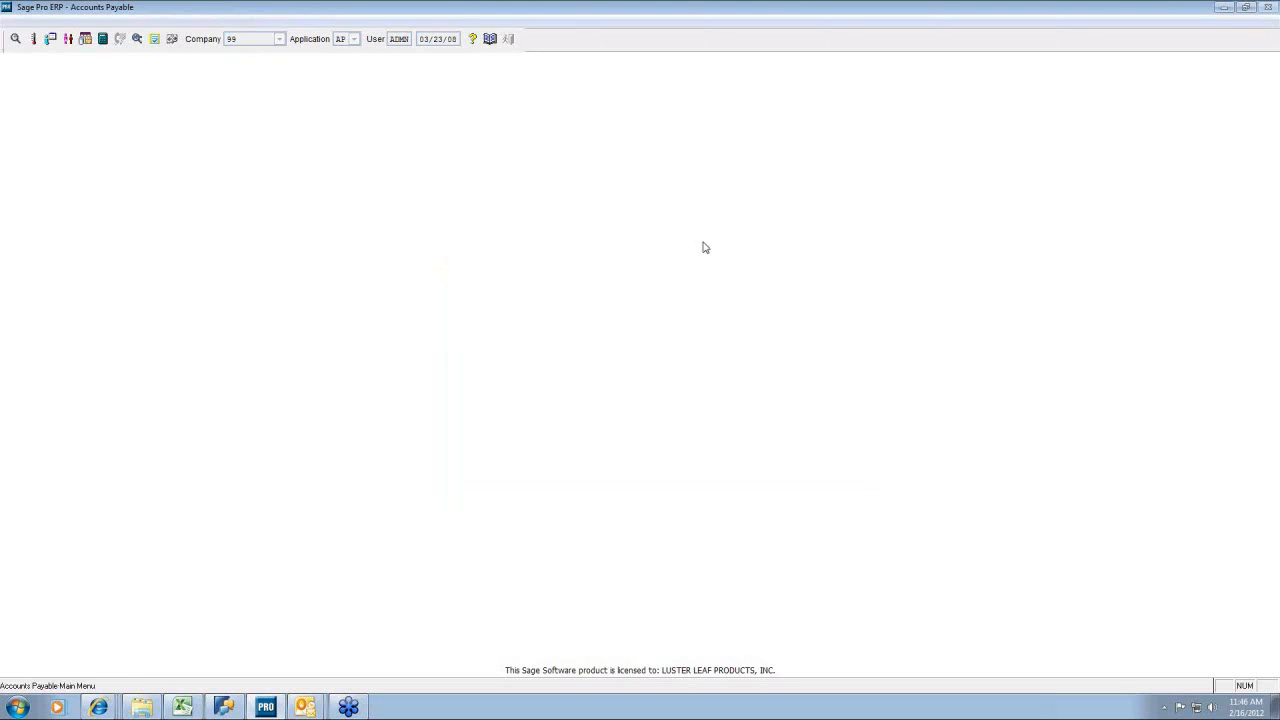
- Switch to Accounts Receivable and open the detailed Open Receivables Aging report
left_click(354, 39)
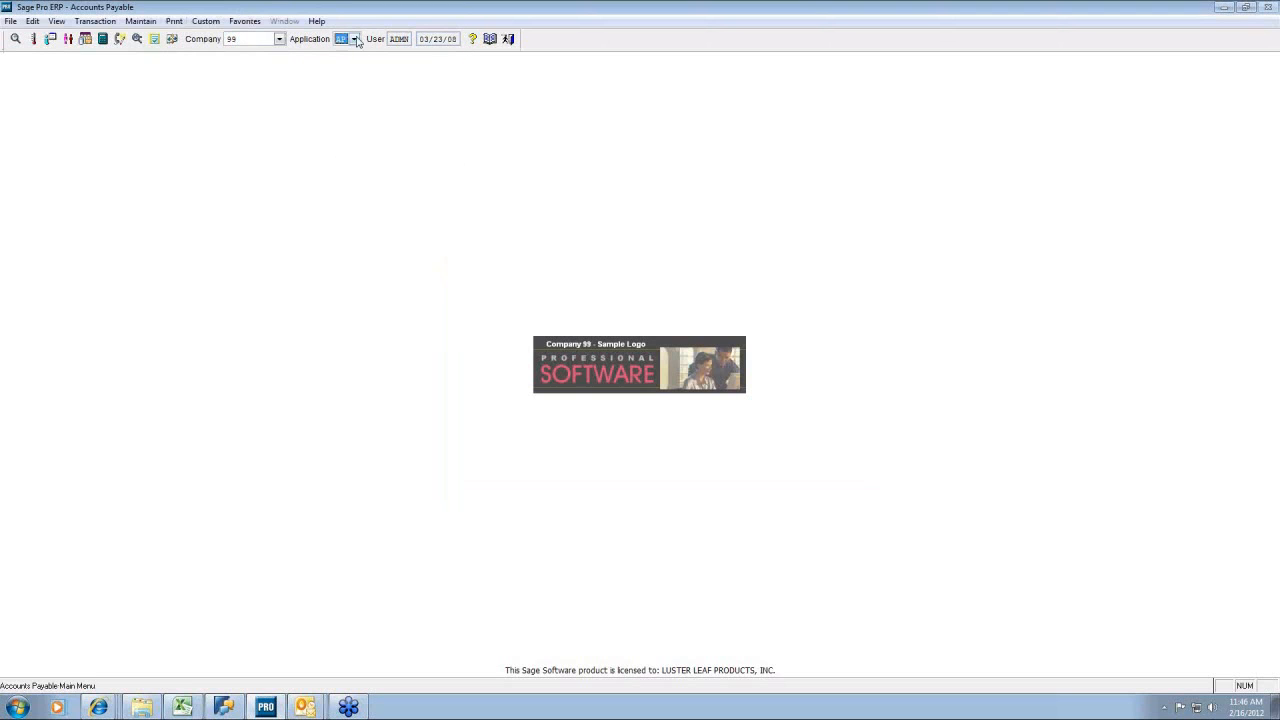
left_click(363, 66)
left_click(174, 21)
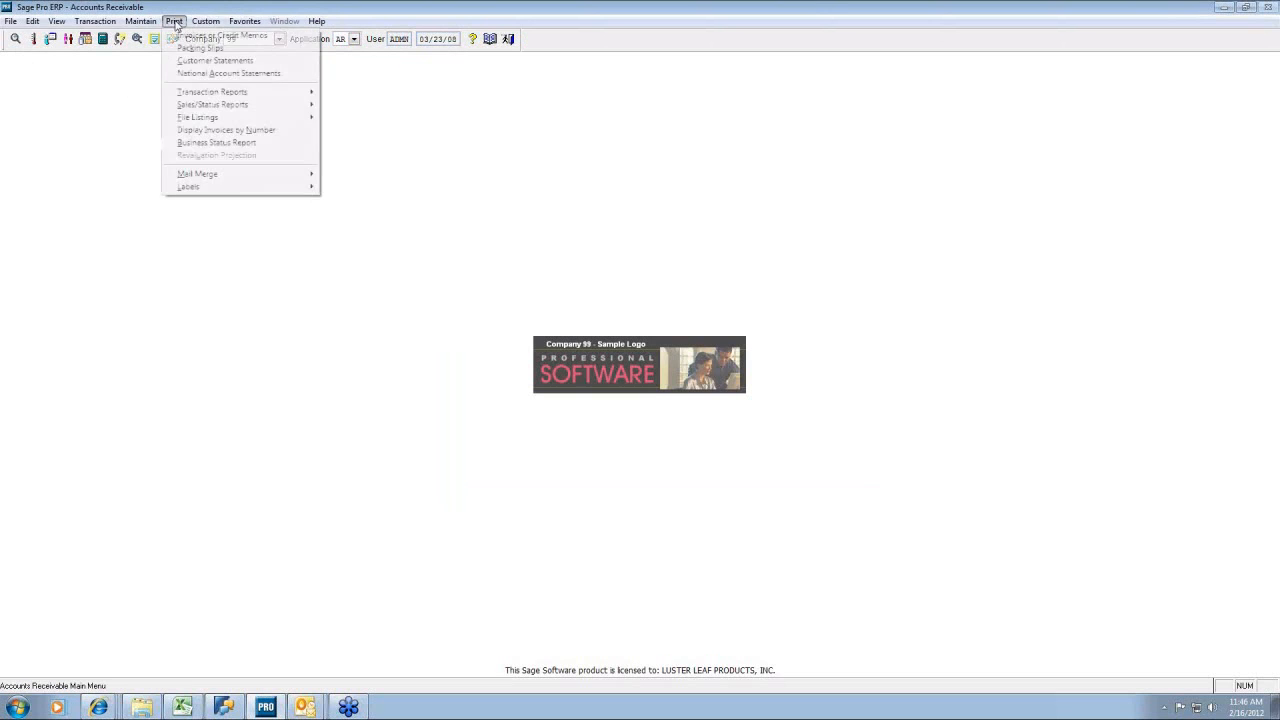
mouse_move(201, 93)
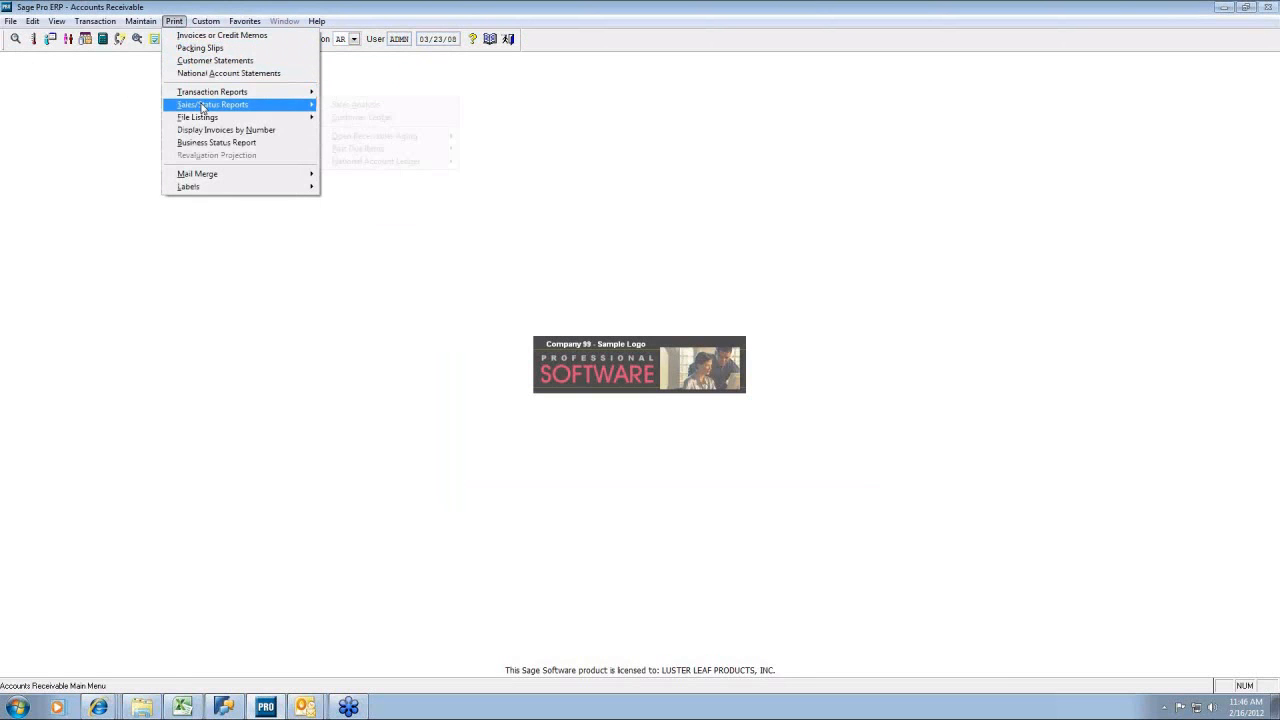
mouse_move(268, 93)
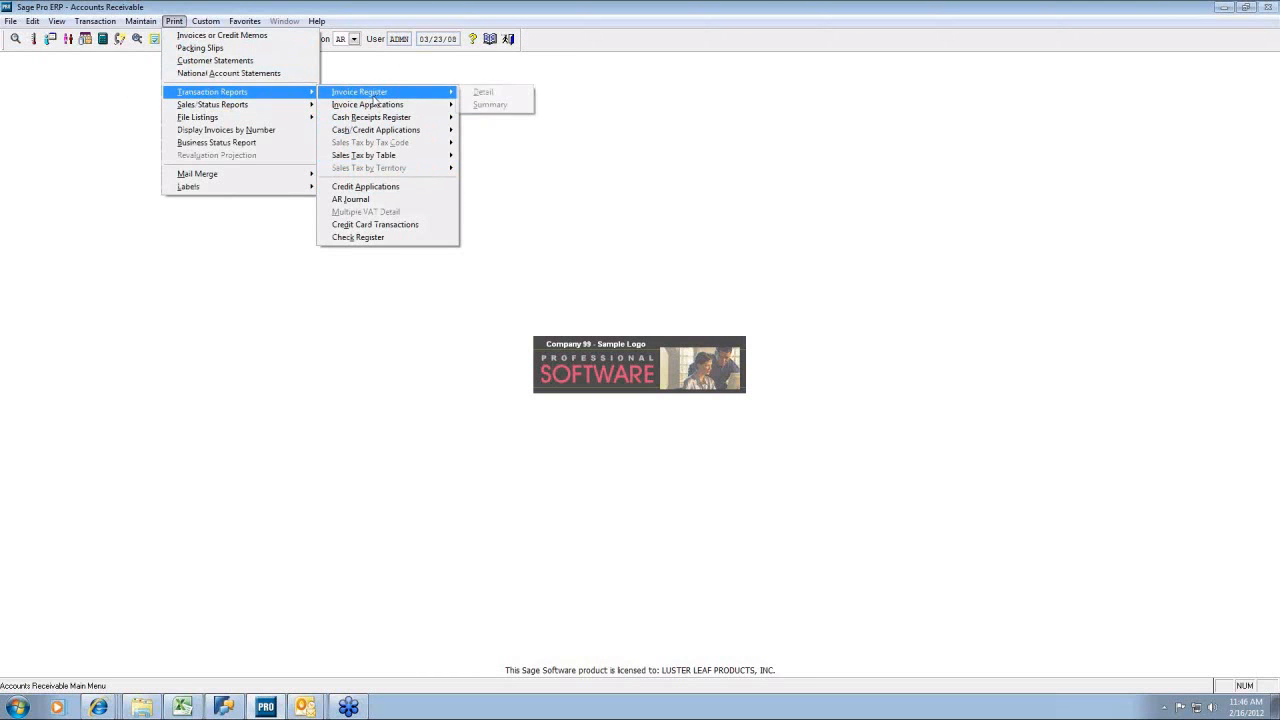
mouse_move(382, 105)
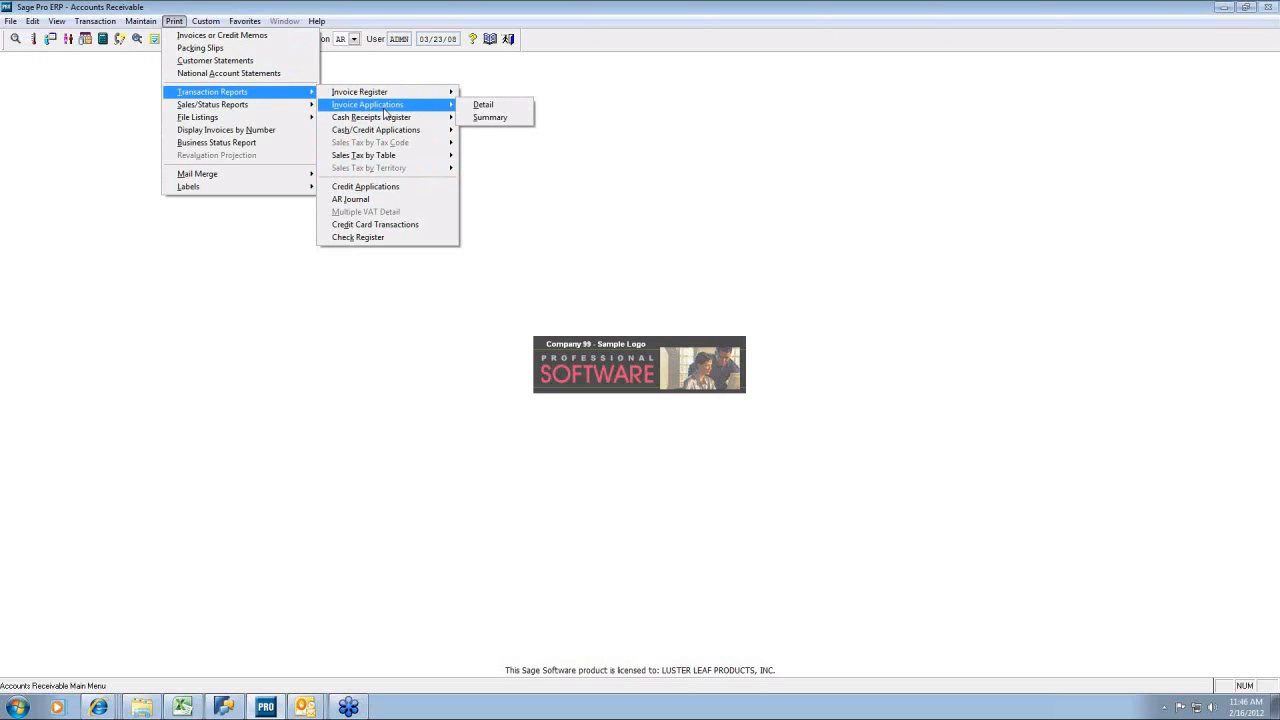
mouse_move(377, 132)
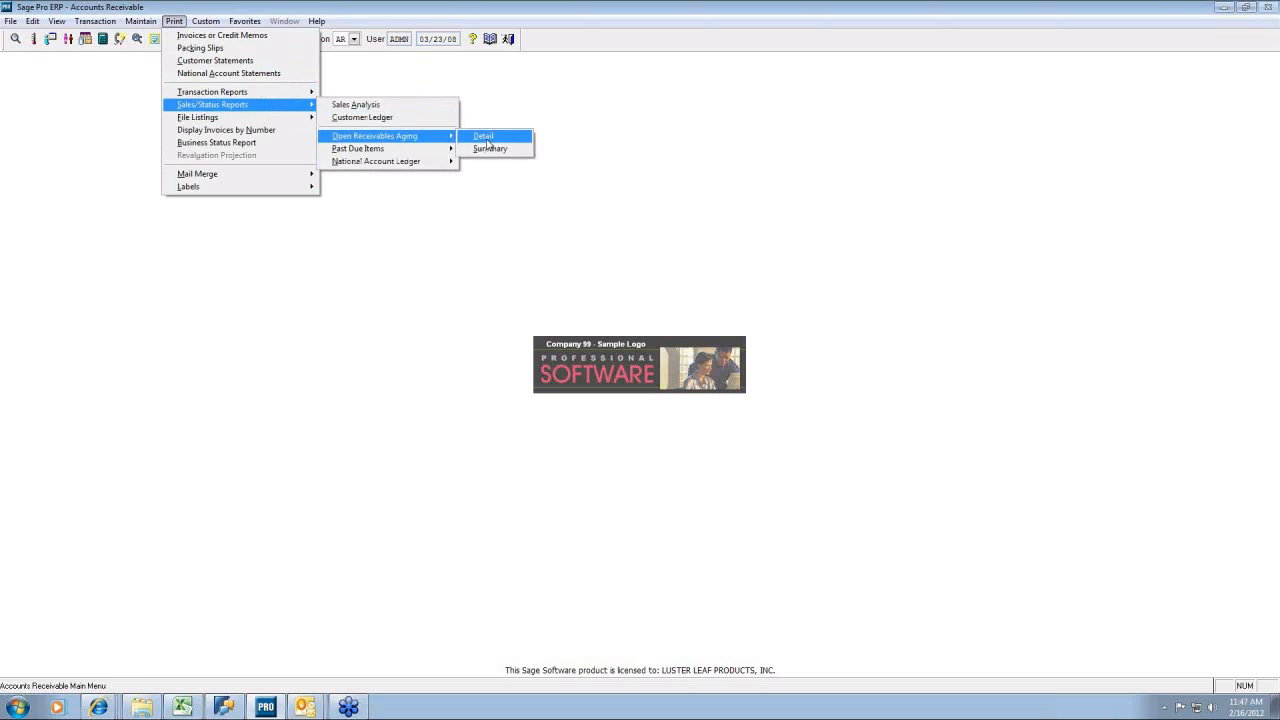
left_click(489, 139)
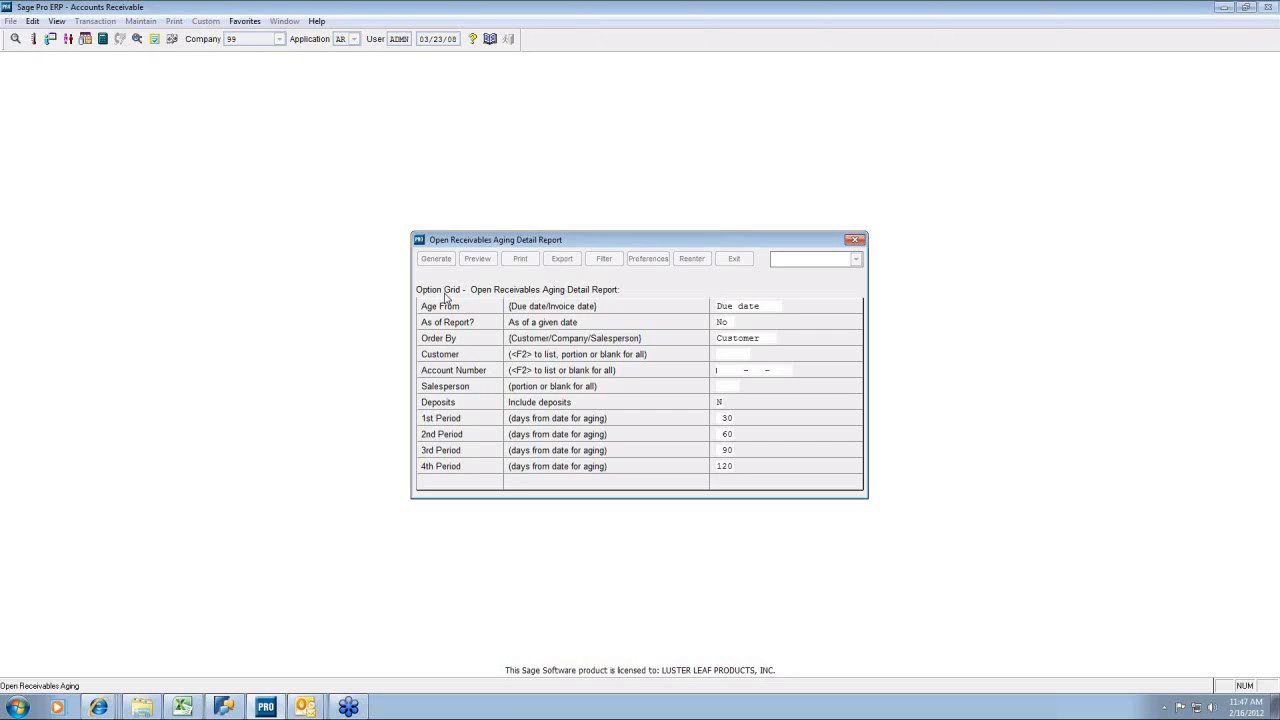
- Generate the receivables aging detail with the default options, preview it in Native mode through its last page, and exit the report
key("Return")
key("Return")
key("Return")
key("Return")
key("Return")
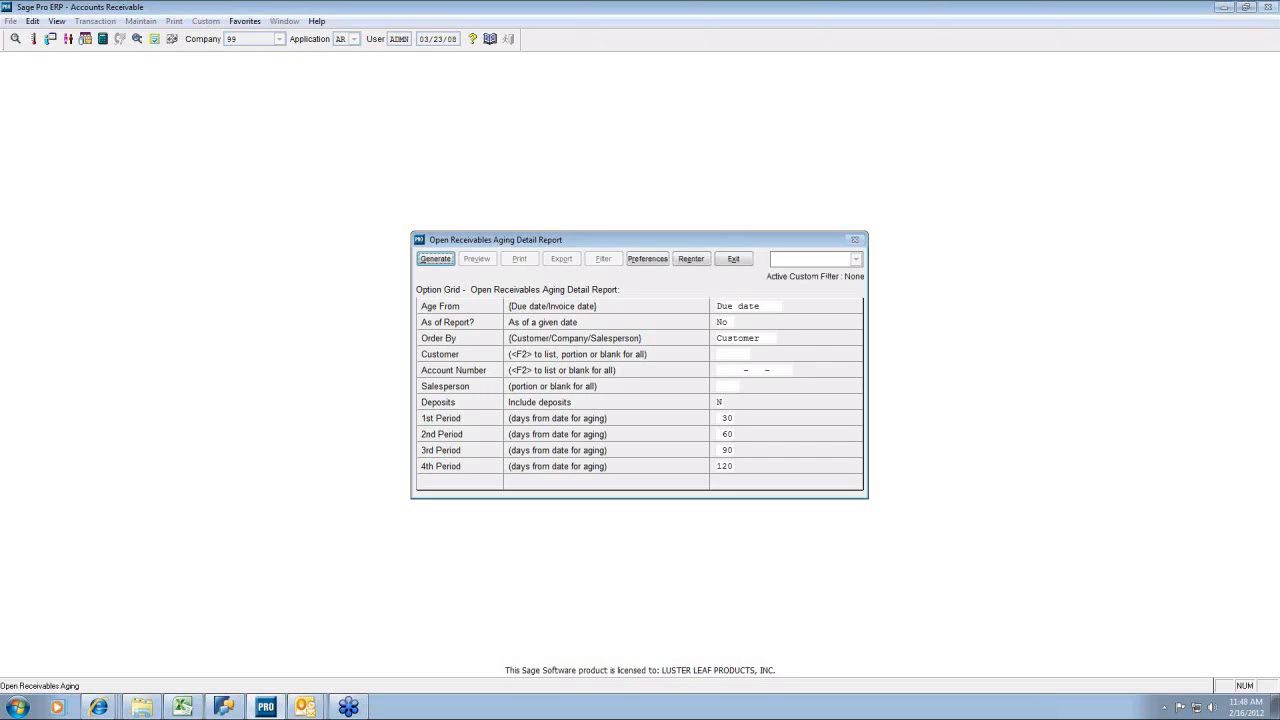
key("Return")
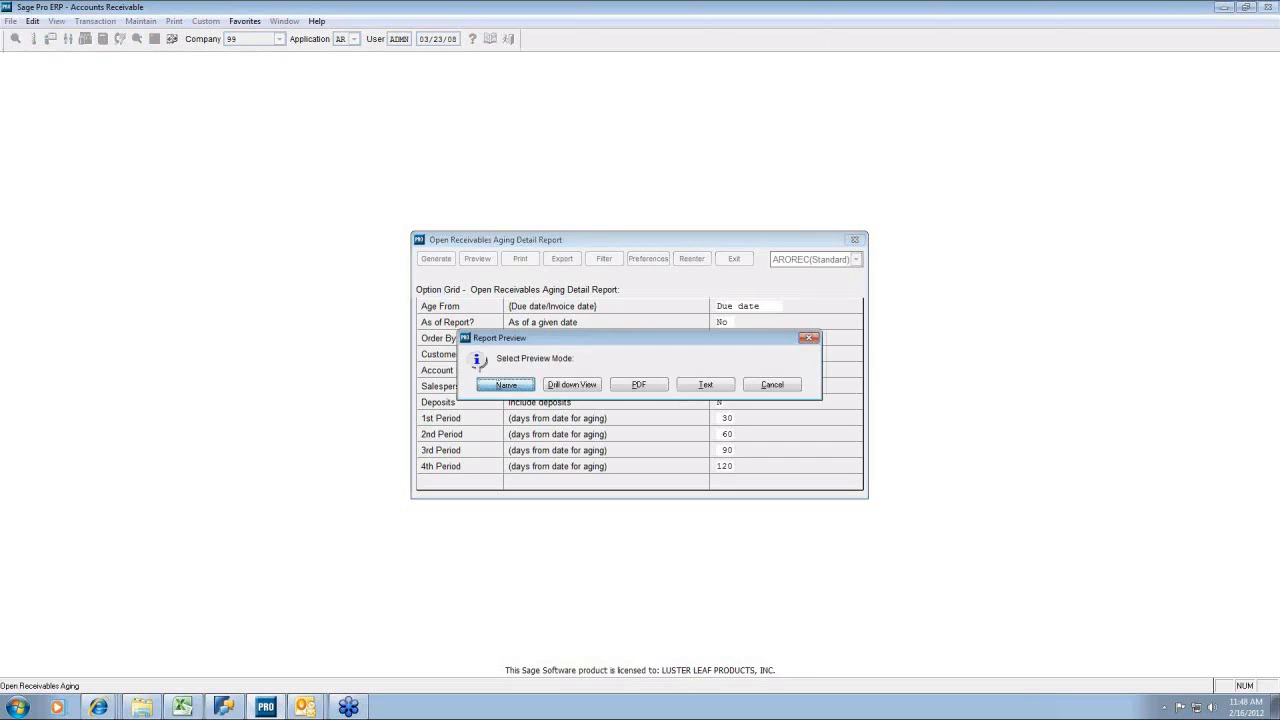
key("Return")
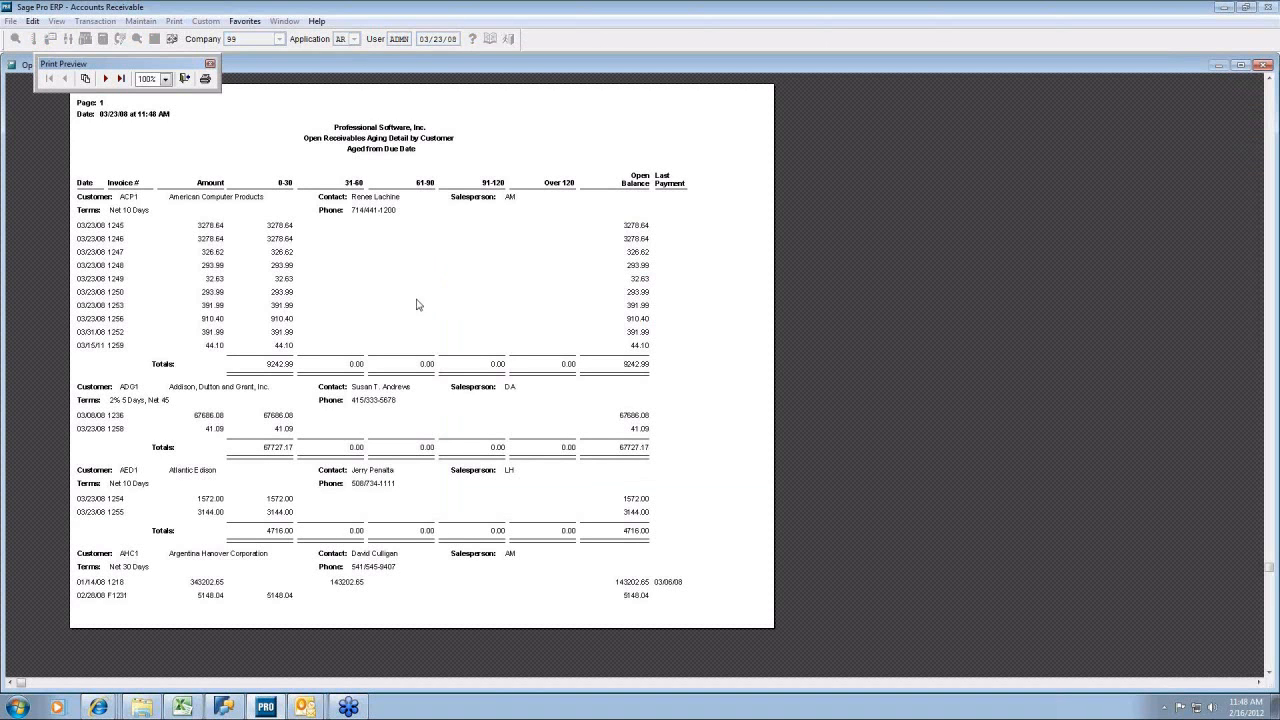
left_click(121, 79)
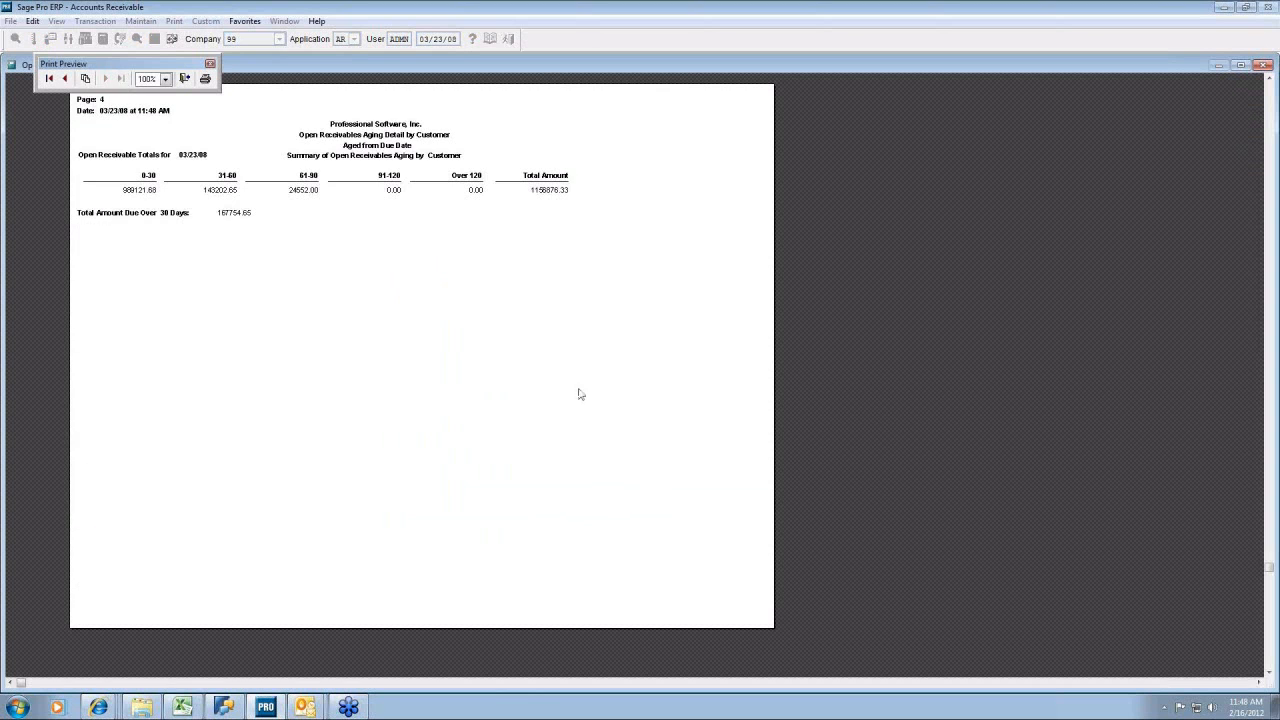
left_click(185, 80)
left_click(736, 262)
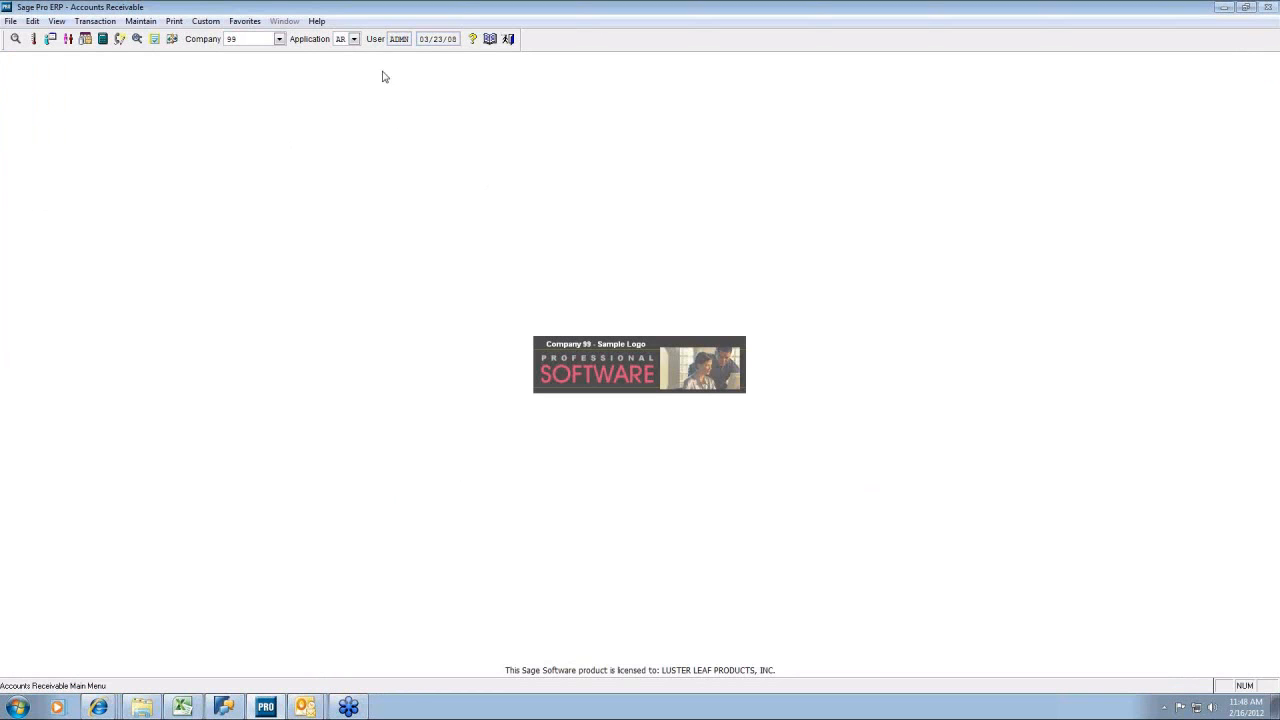
- Switch to Inventory Control and preview the Detailed Inventory On Hand report with Include Only set to Nonzero
left_click(354, 39)
left_click(380, 99)
left_click(175, 22)
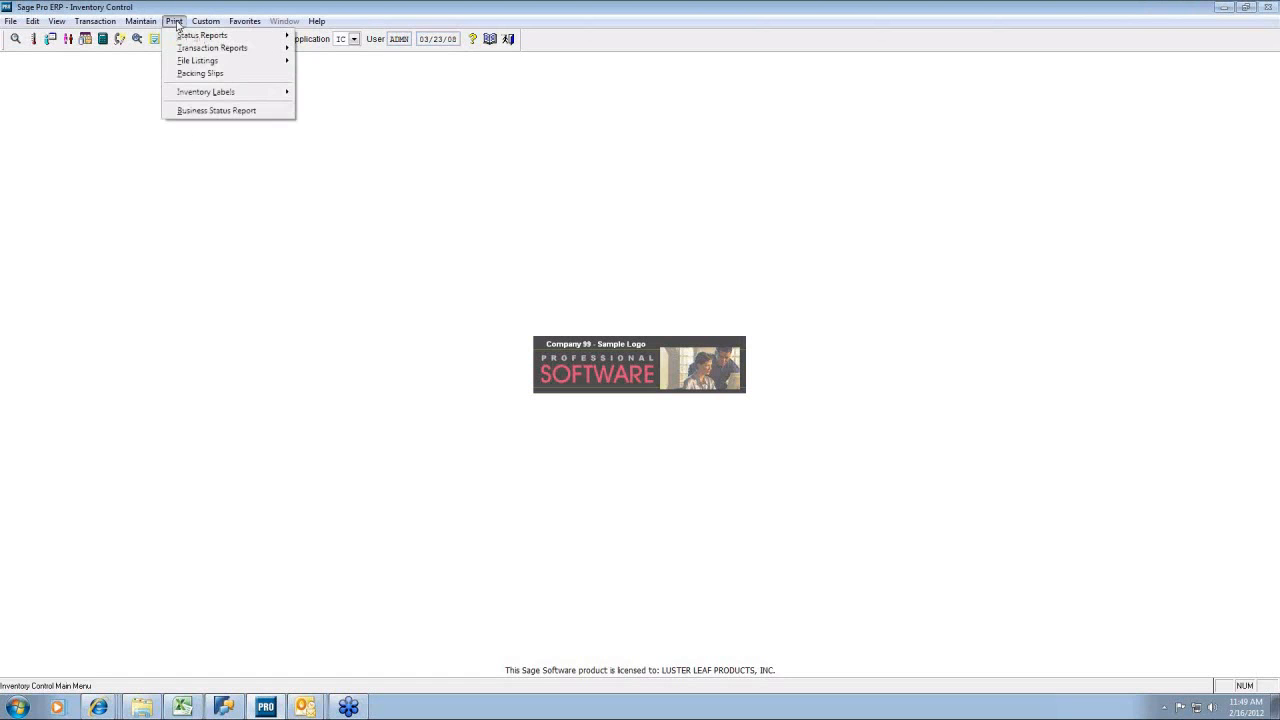
mouse_move(202, 35)
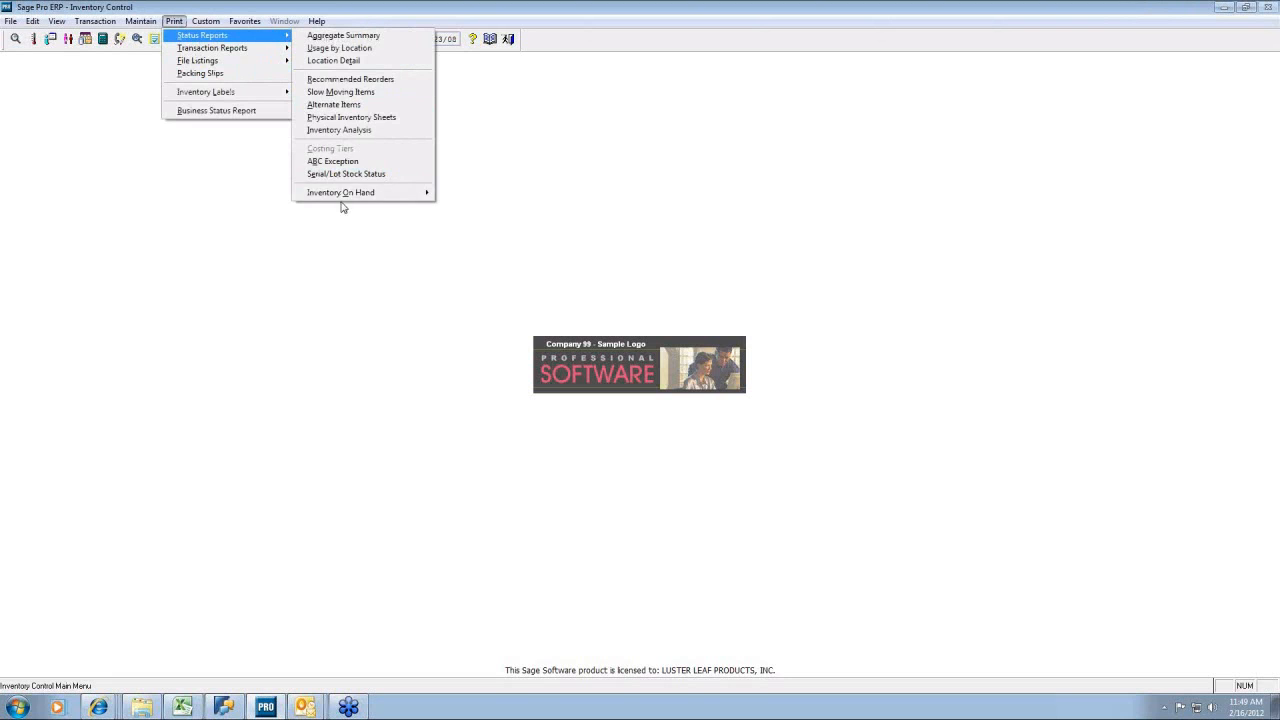
mouse_move(345, 193)
left_click(456, 194)
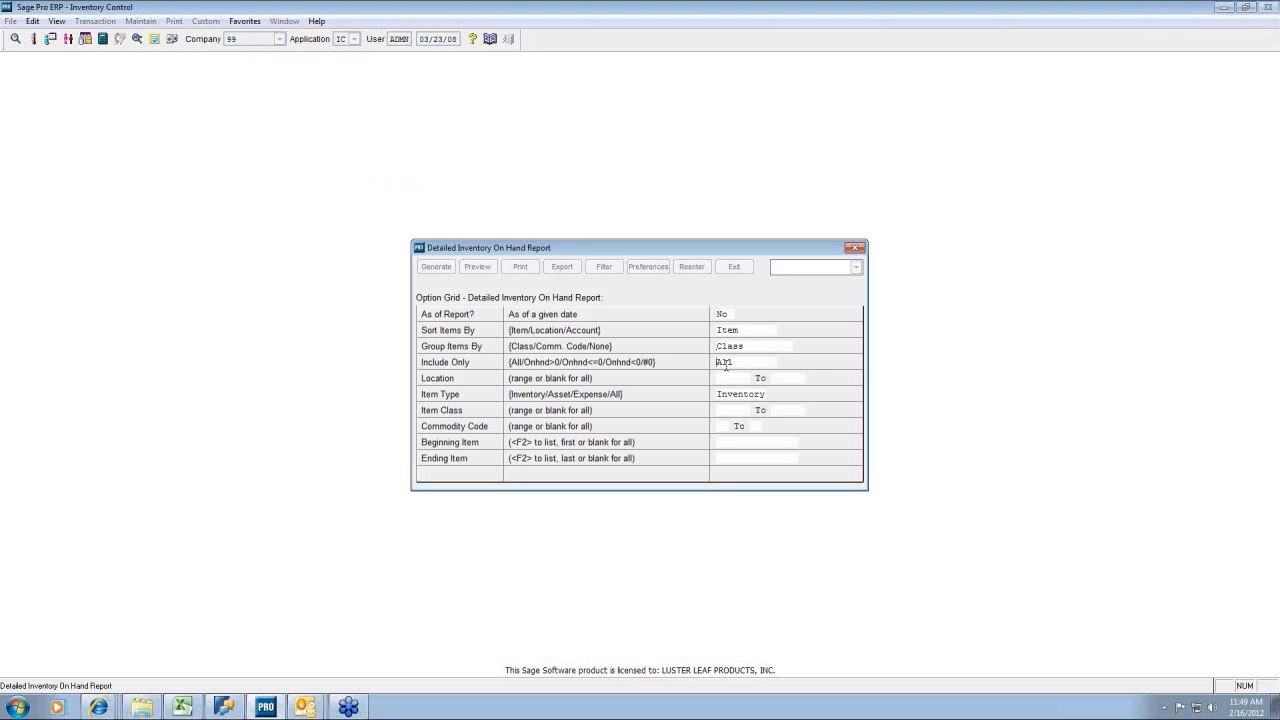
type("Shortage")
key("space")
key("space")
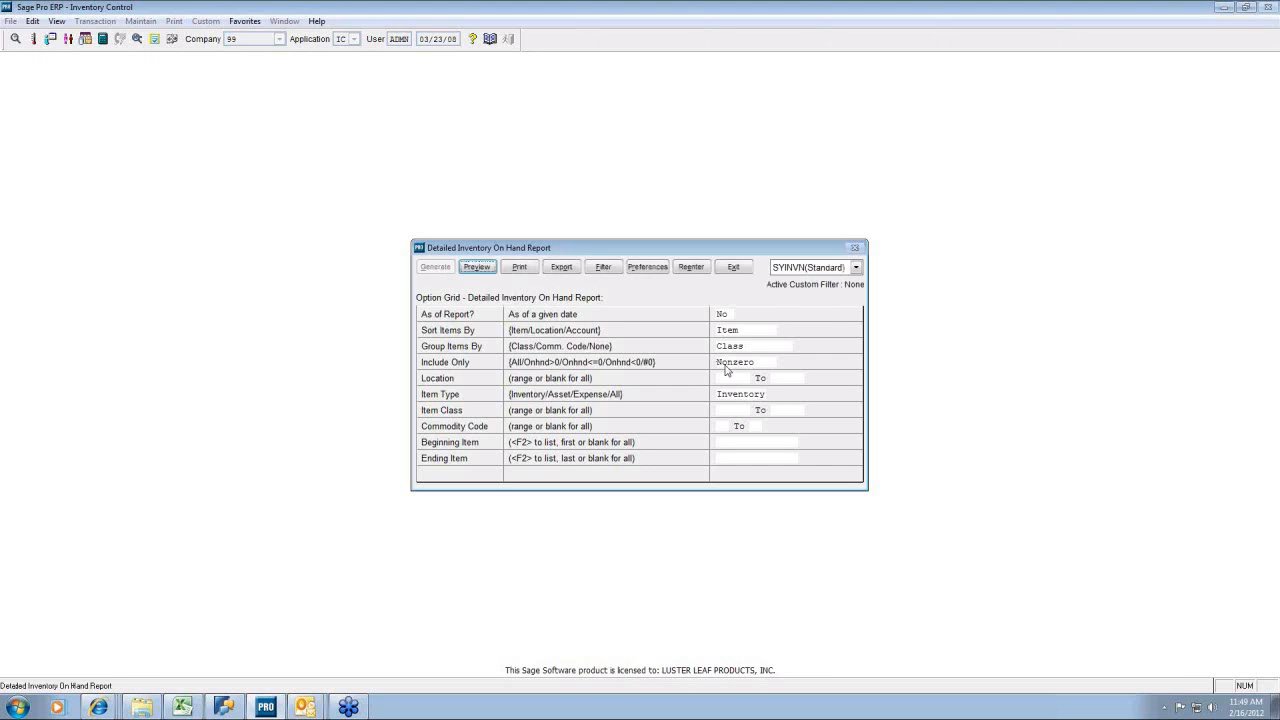
key("Return")
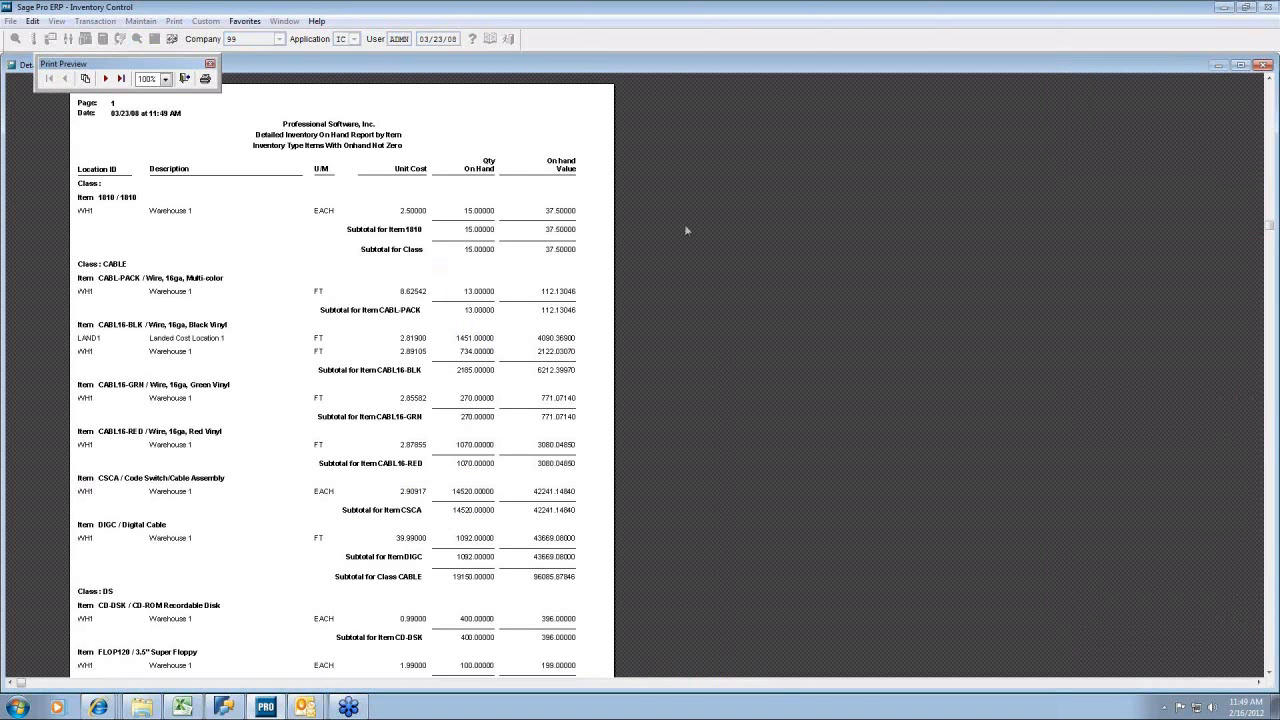
- Page through the inventory on hand preview to the report total on page 4, and exit the report
left_click(105, 80)
left_click(105, 80)
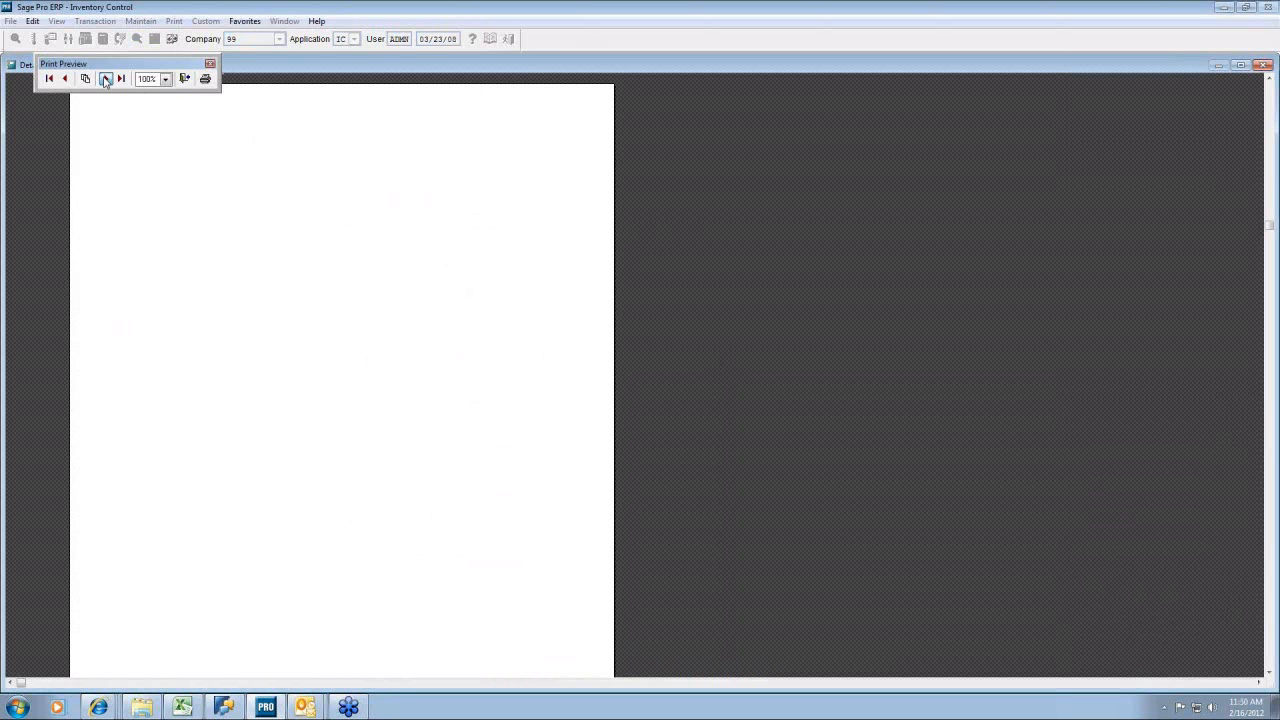
left_click(105, 80)
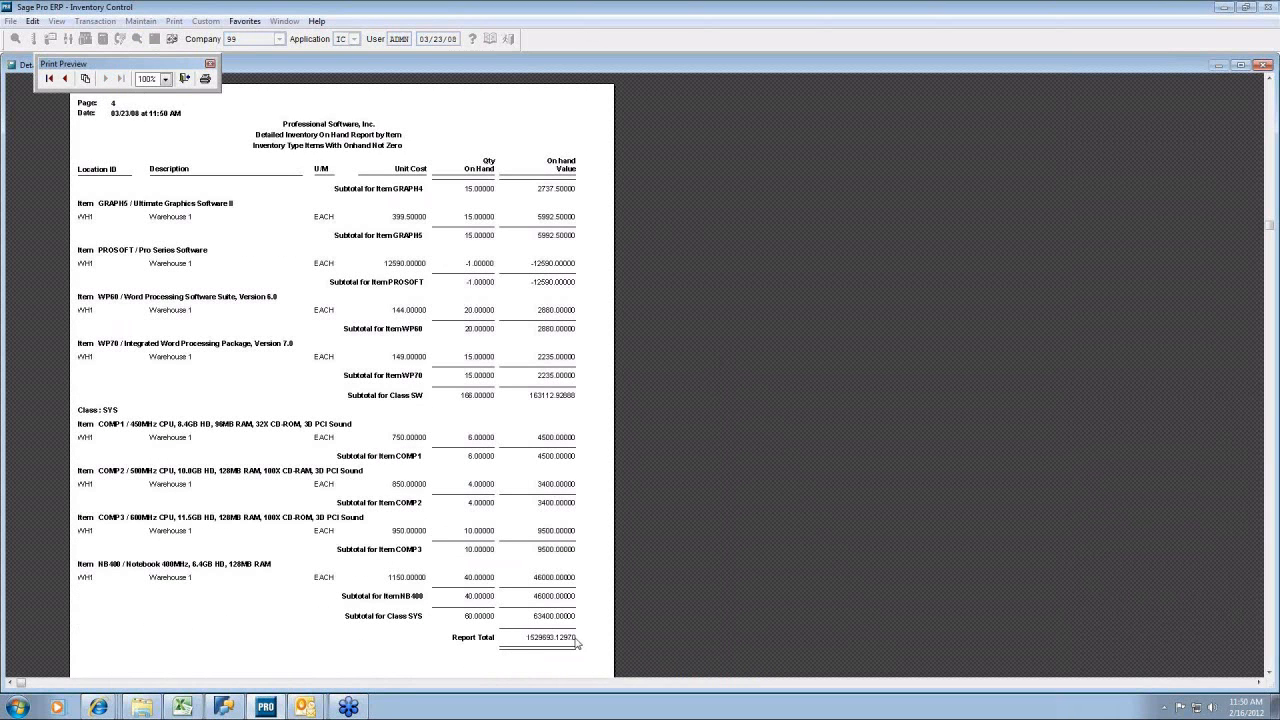
left_click(184, 80)
left_click(735, 268)
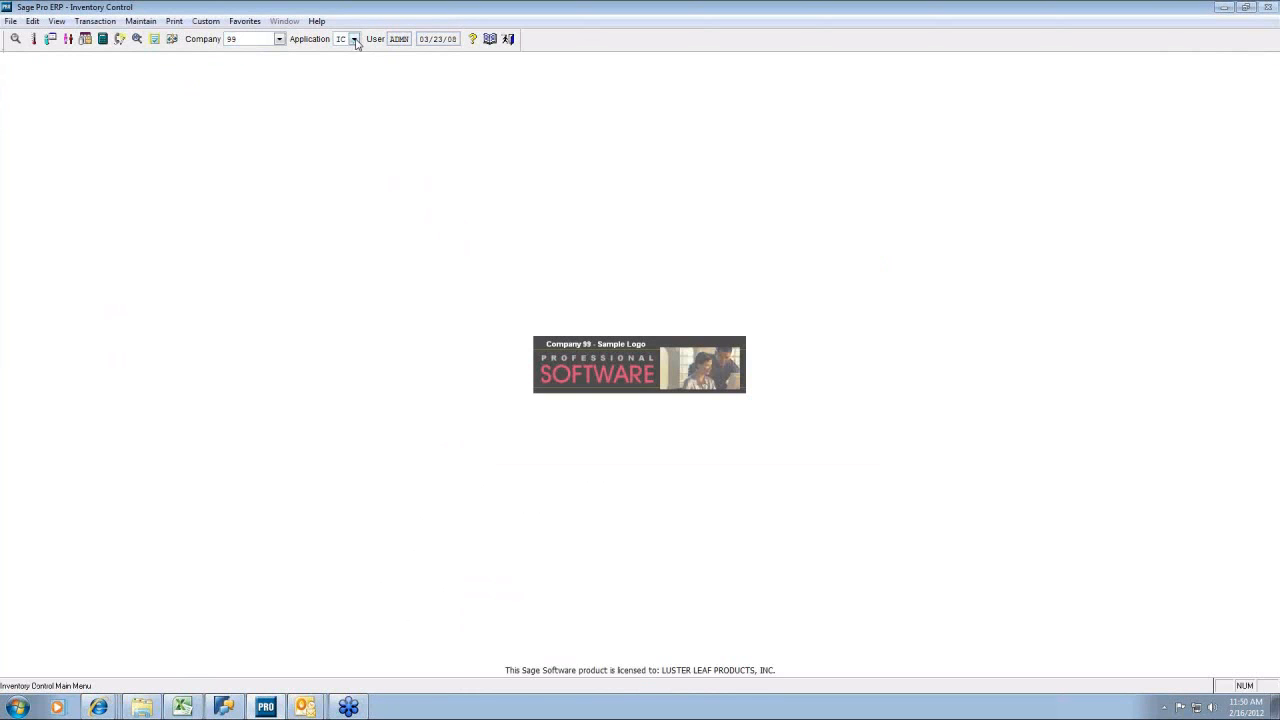
- Return to General Ledger, preview the Total Company trial balance for fiscal year 2008, period 03, in Native mode, and close the preview
left_click(355, 39)
left_click(373, 90)
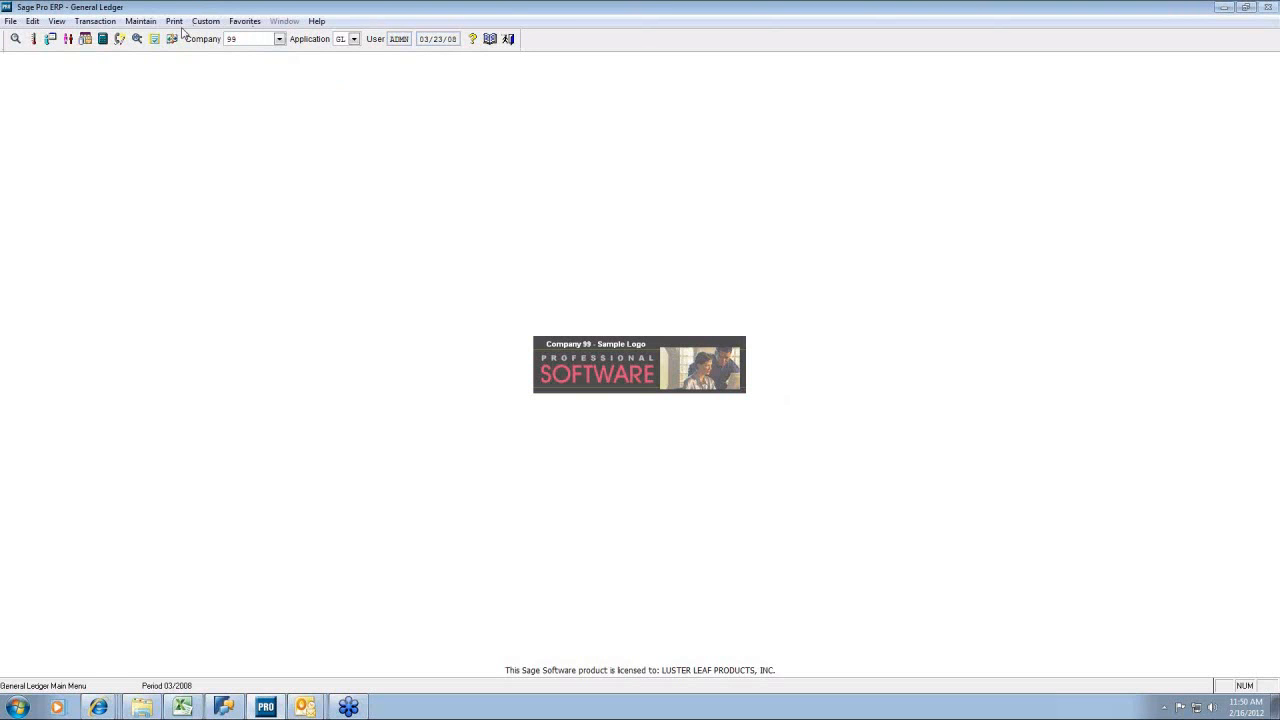
left_click(143, 22)
mouse_move(150, 36)
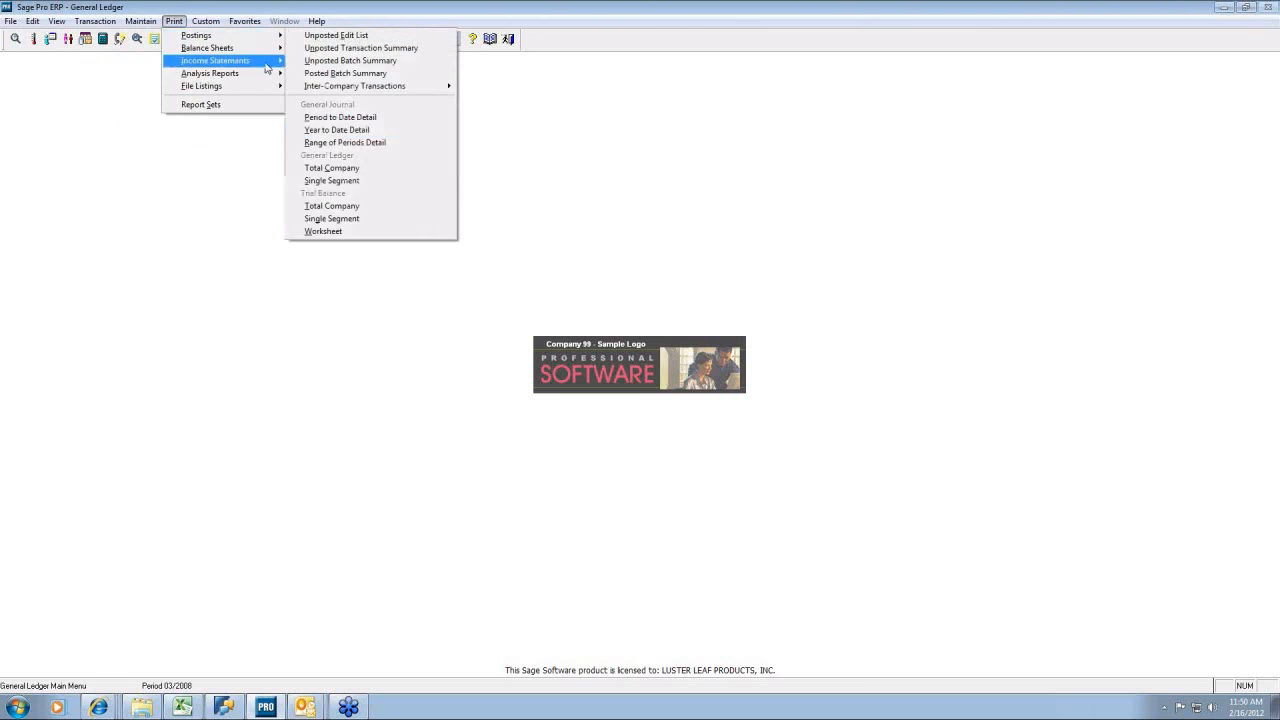
left_click(340, 208)
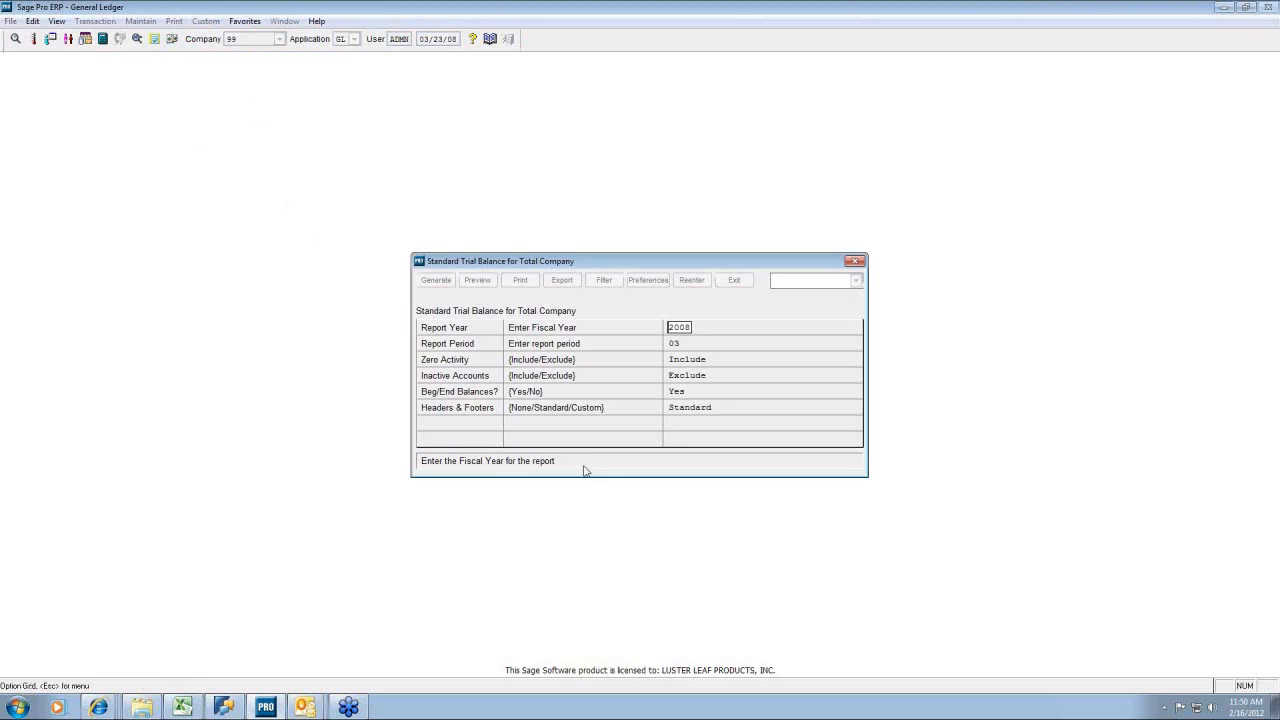
key("Return")
key("Return")
key("Return")
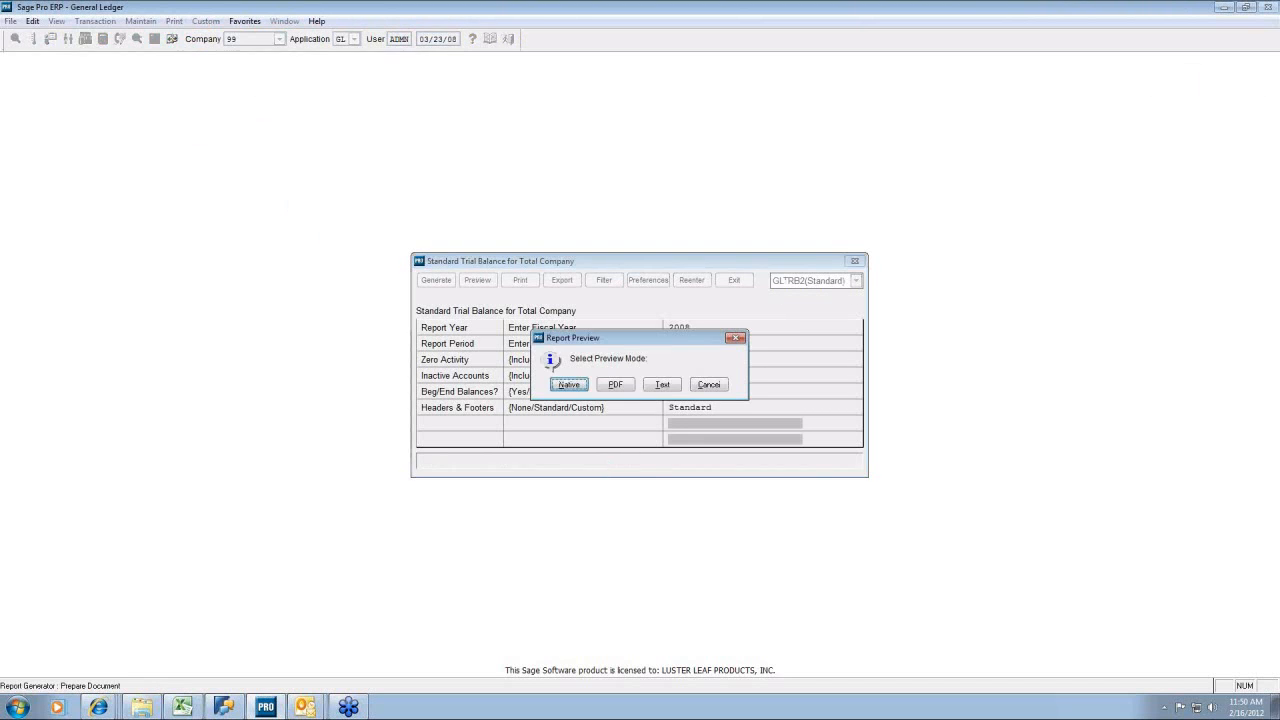
key("Return")
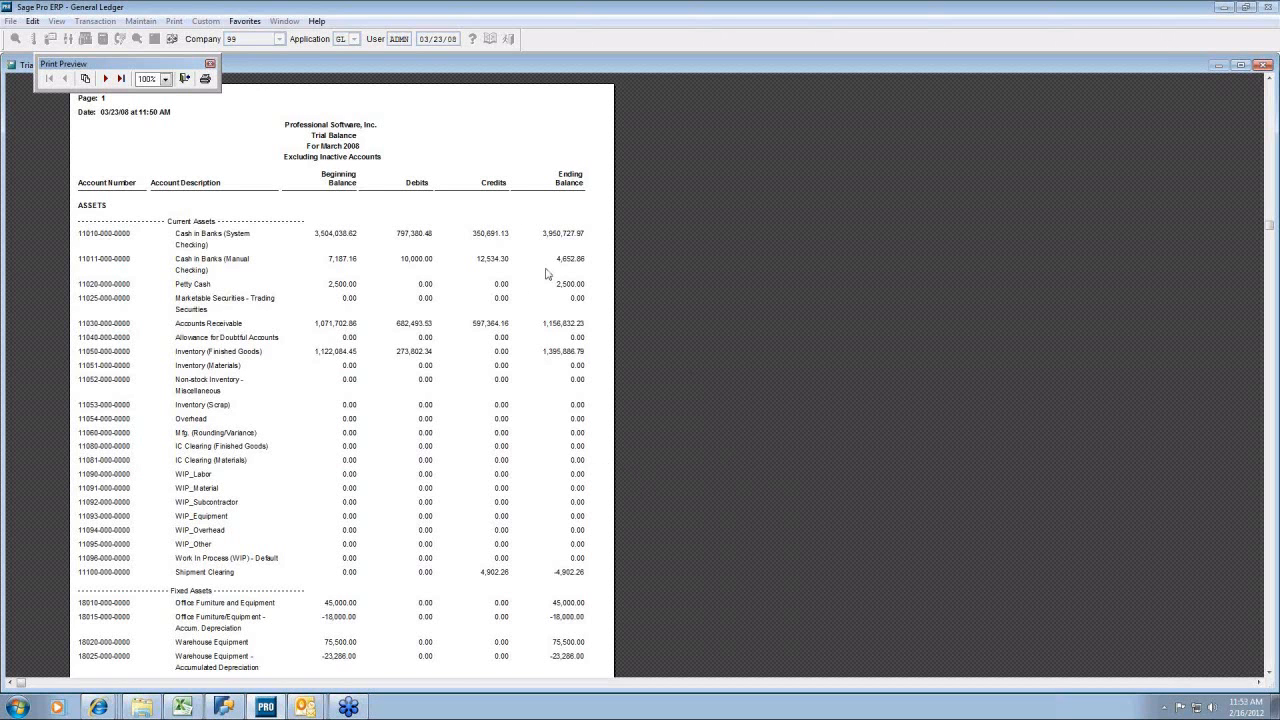
left_click(185, 79)
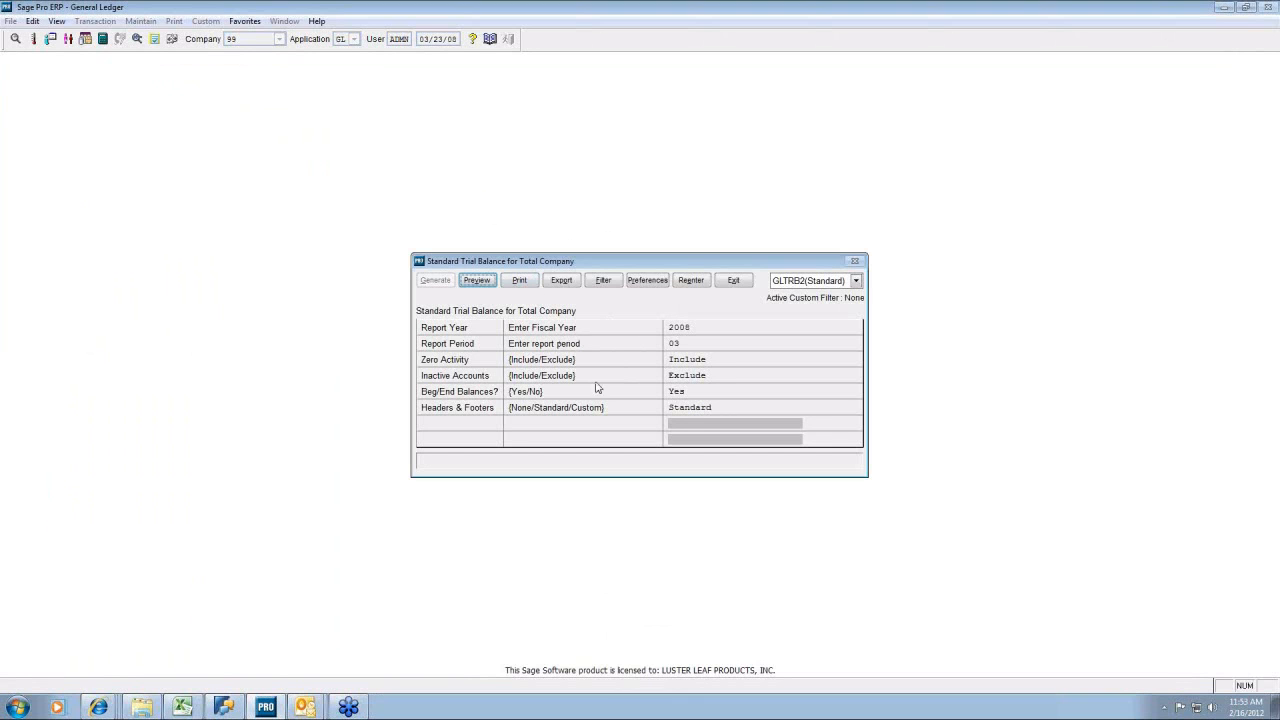
- Preview the total company trial balance in Native mode, review the liabilities on page 2, and exit the report
left_click(477, 280)
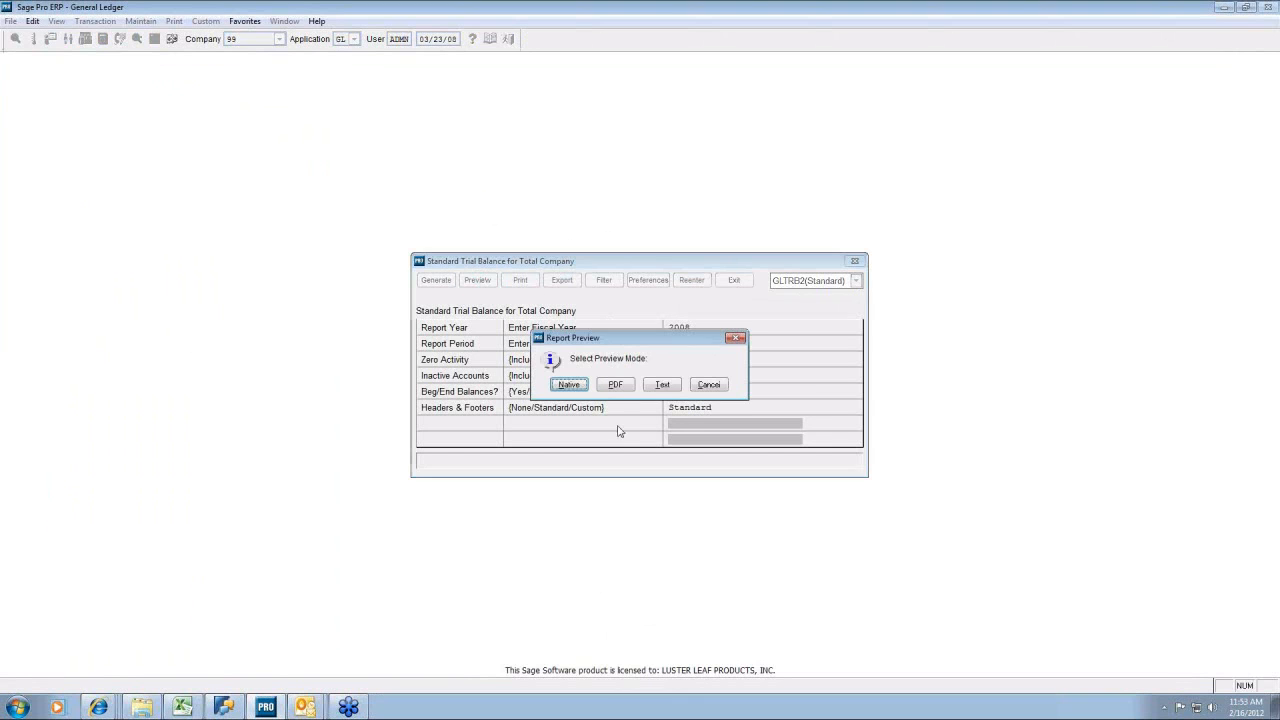
left_click(569, 385)
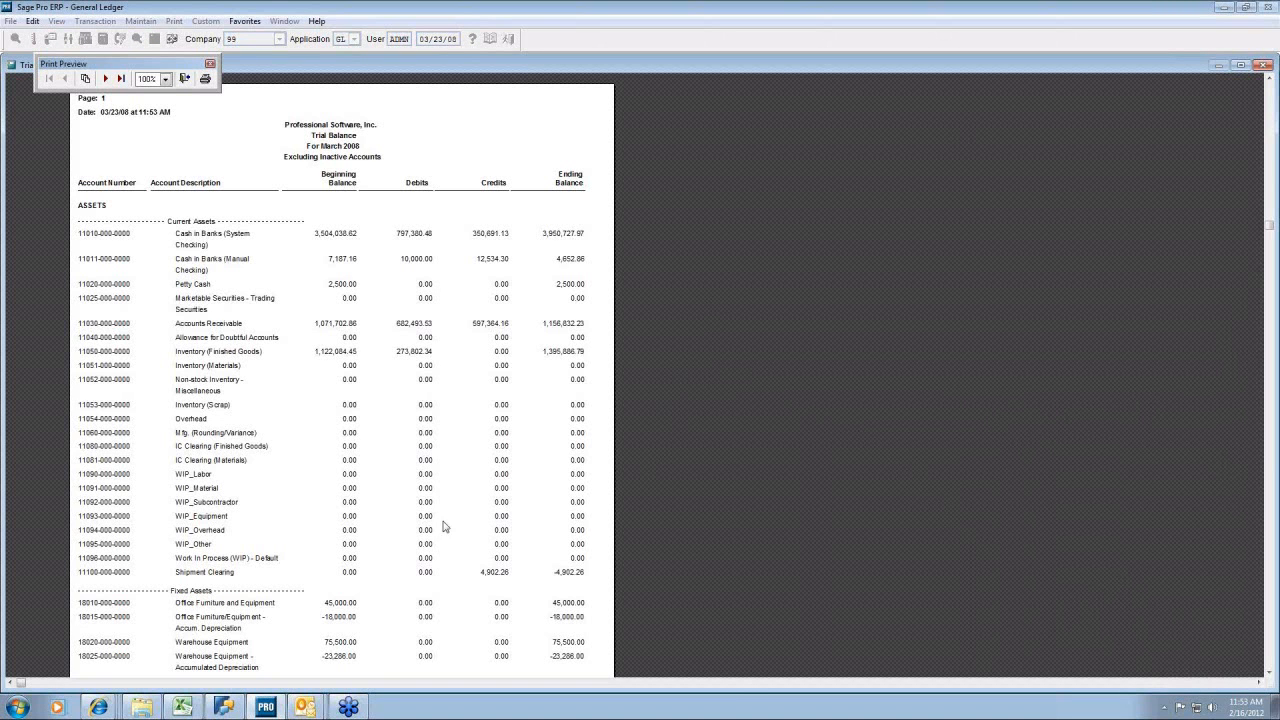
left_click(106, 82)
left_click(106, 80)
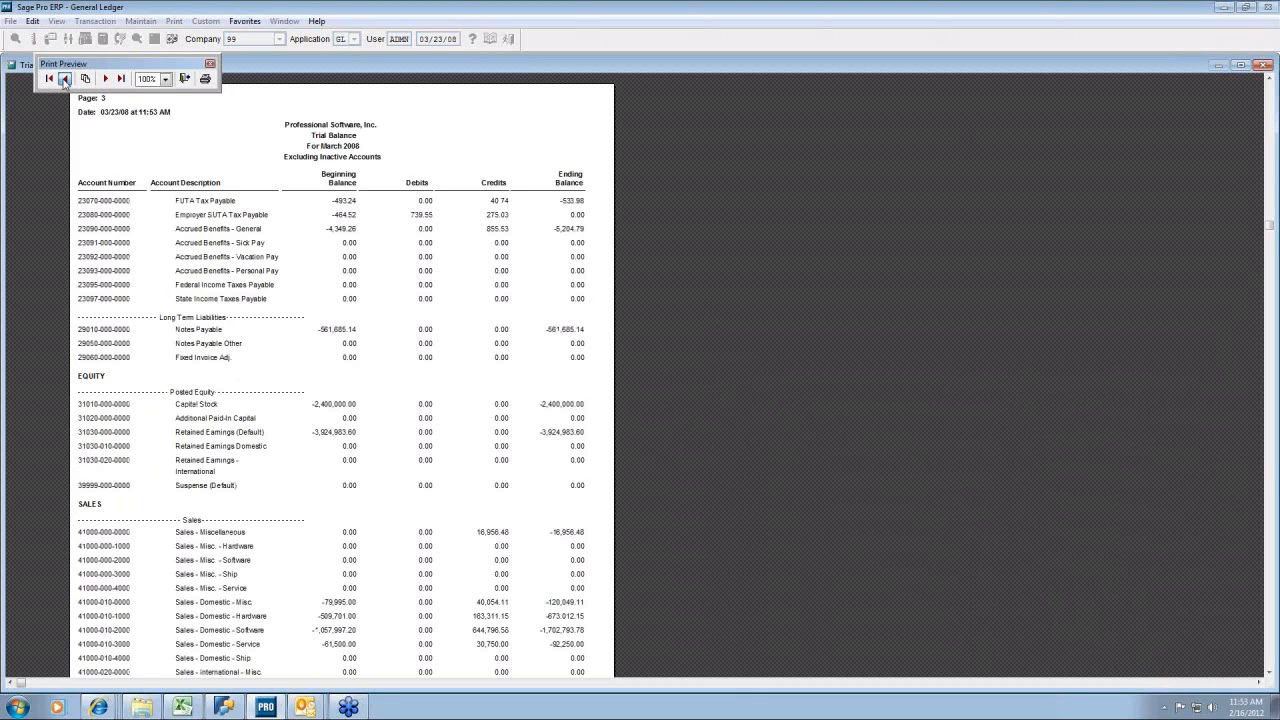
left_click(64, 80)
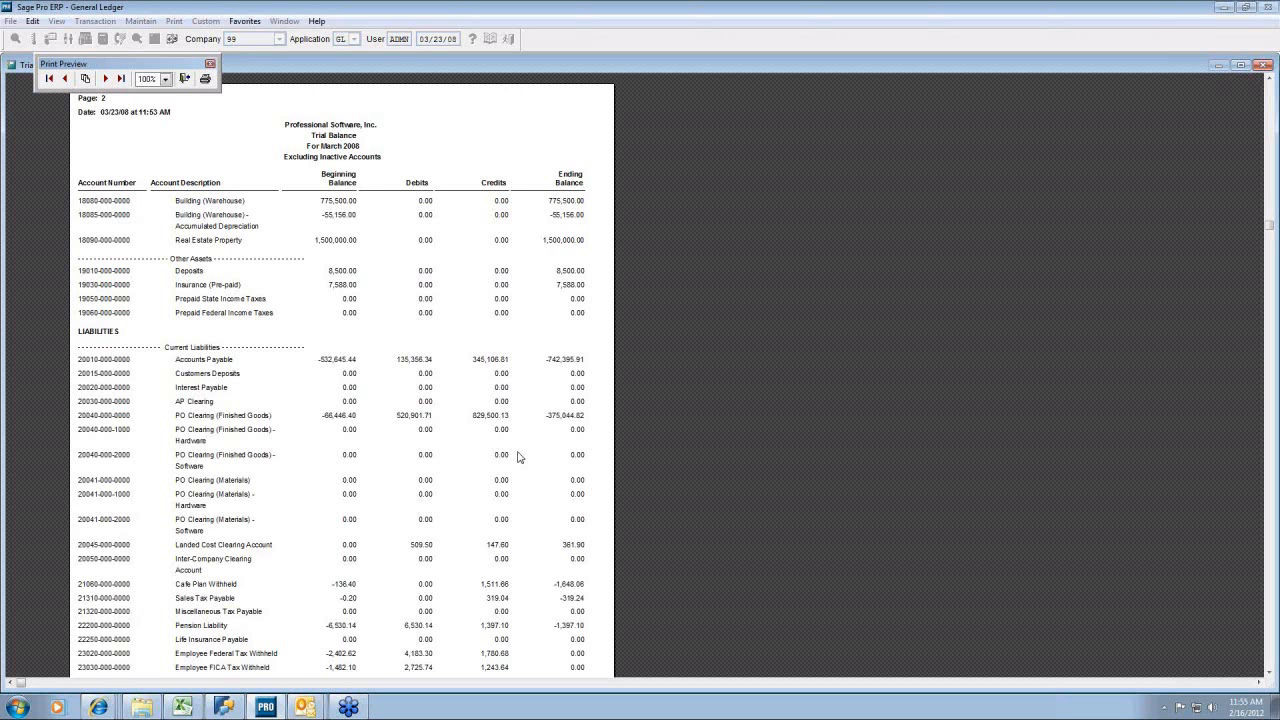
left_click(185, 80)
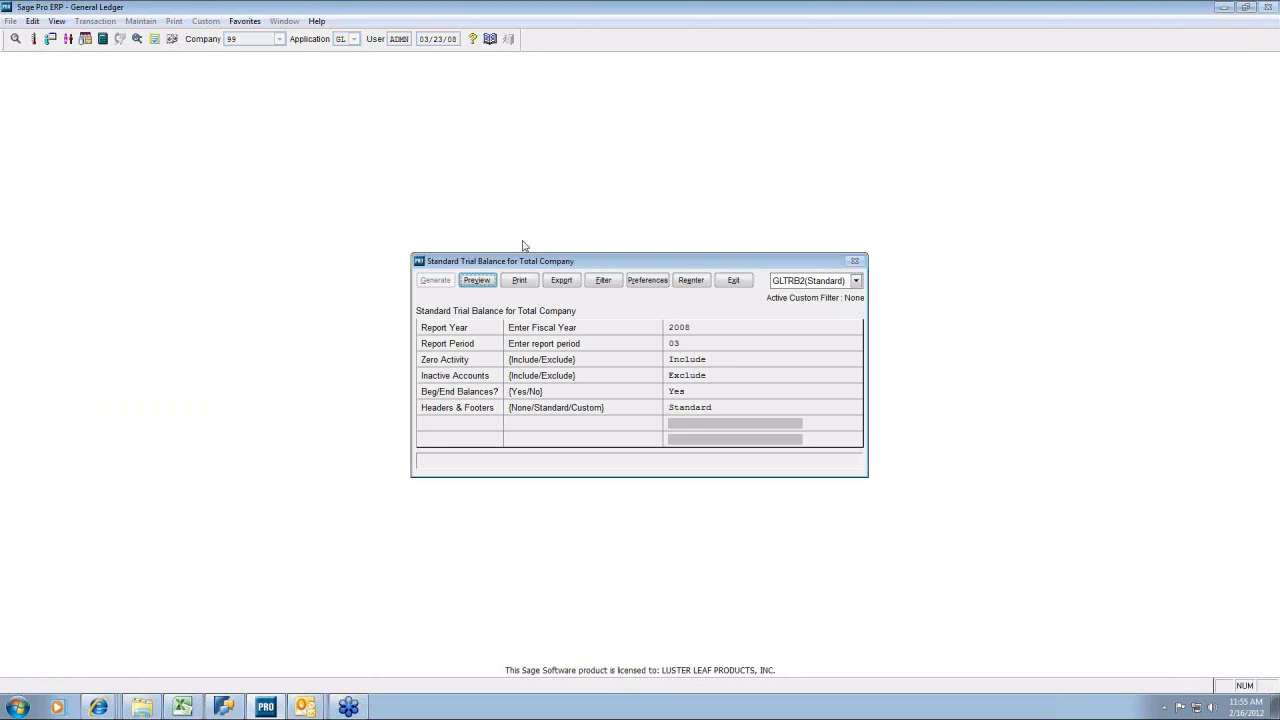
left_click(731, 284)
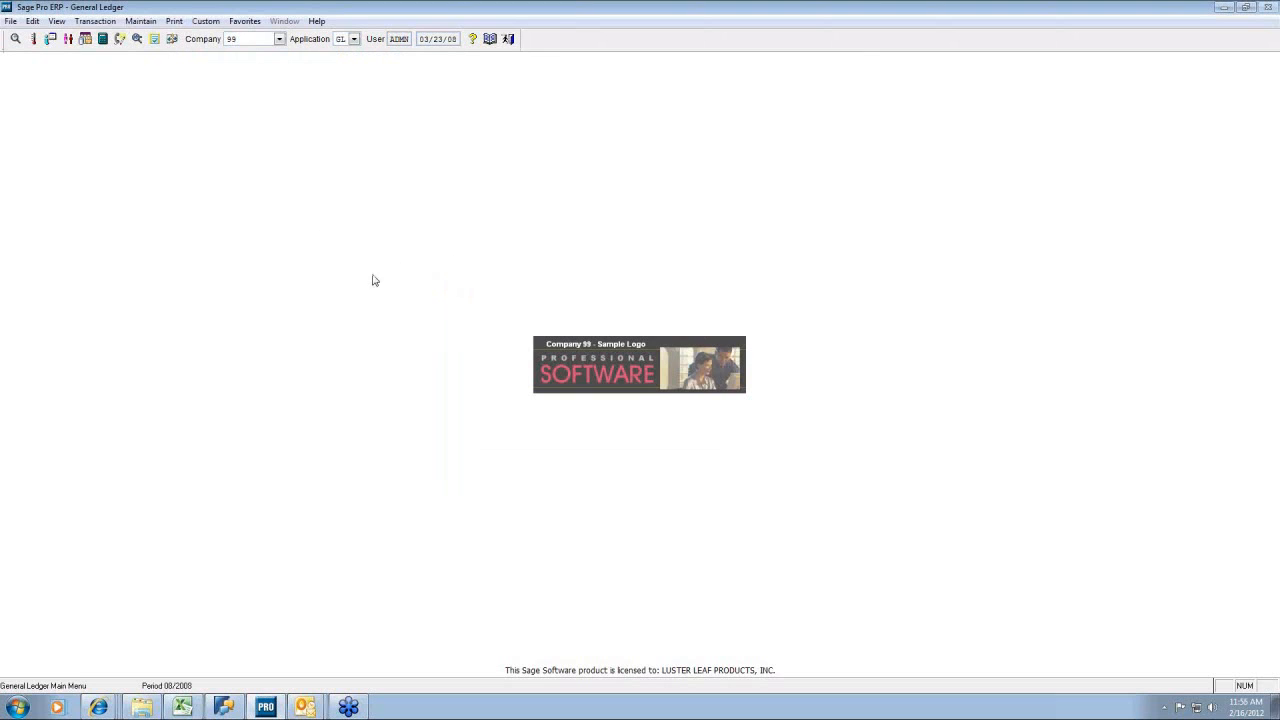
- Switch to Purchase Orders and open the Detail Unbilled Receipts report
left_click(355, 39)
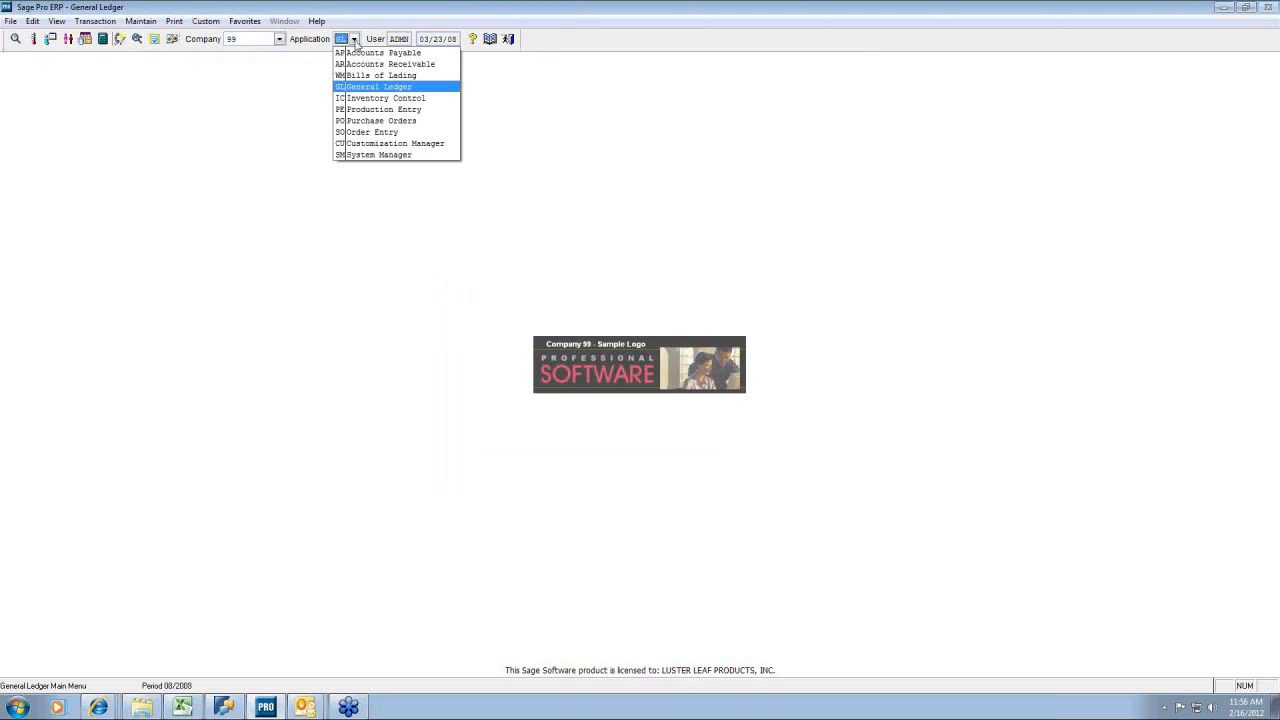
left_click(380, 120)
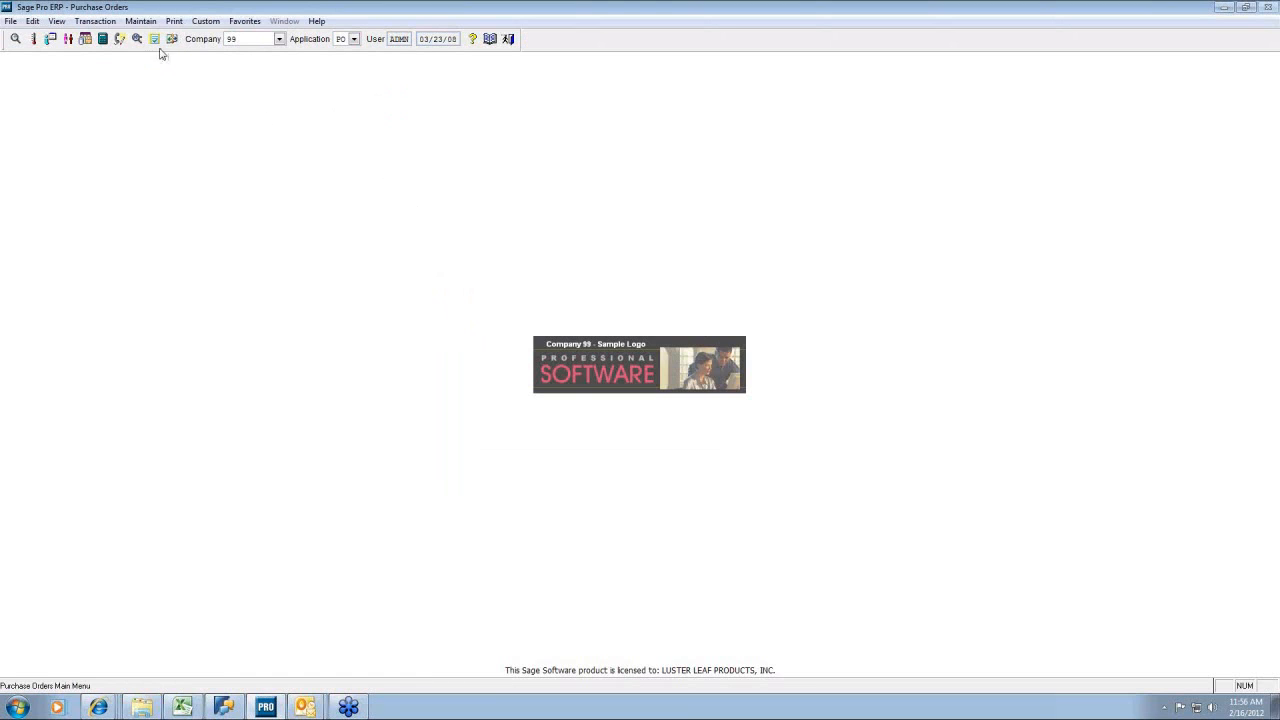
left_click(175, 22)
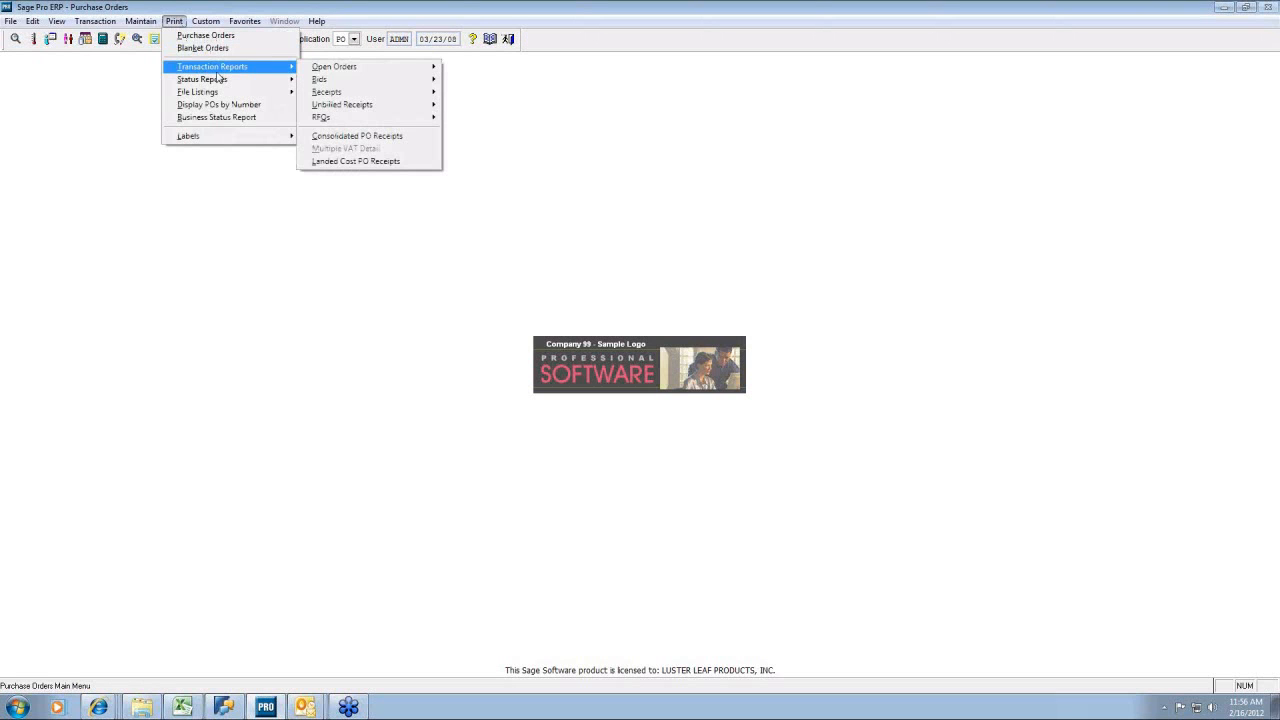
mouse_move(412, 110)
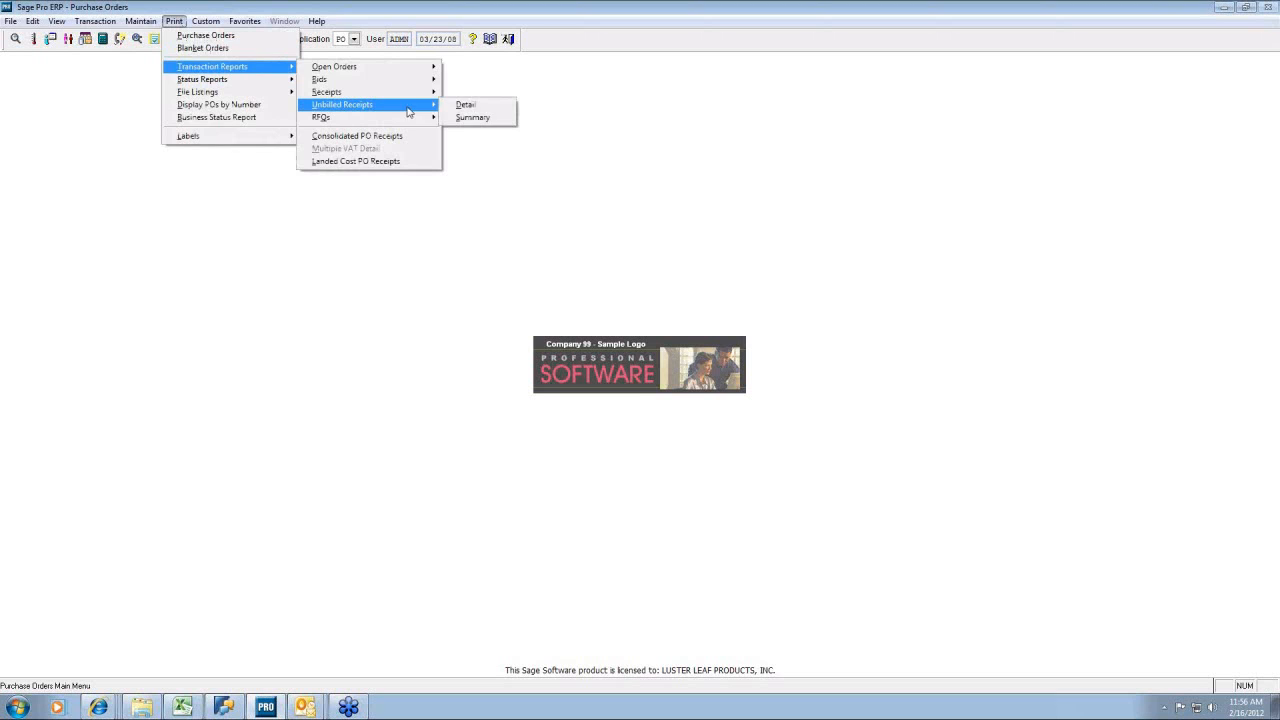
left_click(465, 106)
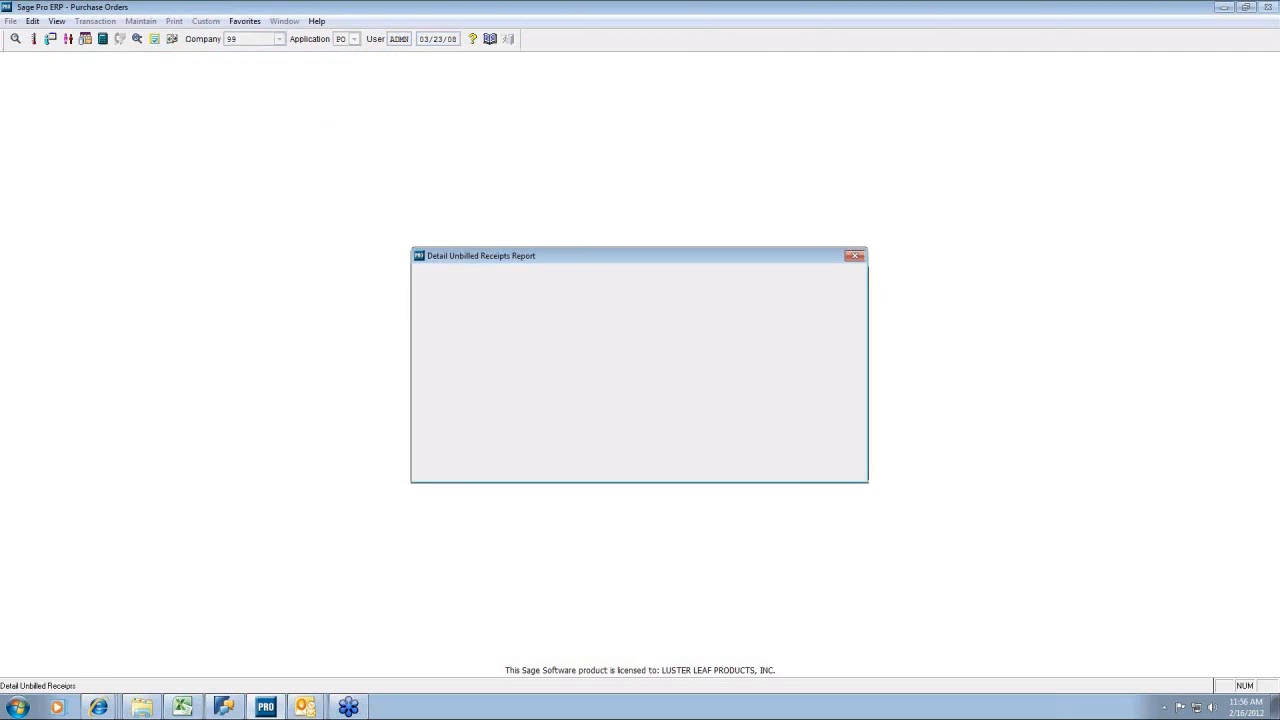
- Clear the receipt date range so all dates are included, then generate and preview the unbilled receipts report
key("Tab")
key("Tab")
key("Delete")
key("Right")
key("Delete")
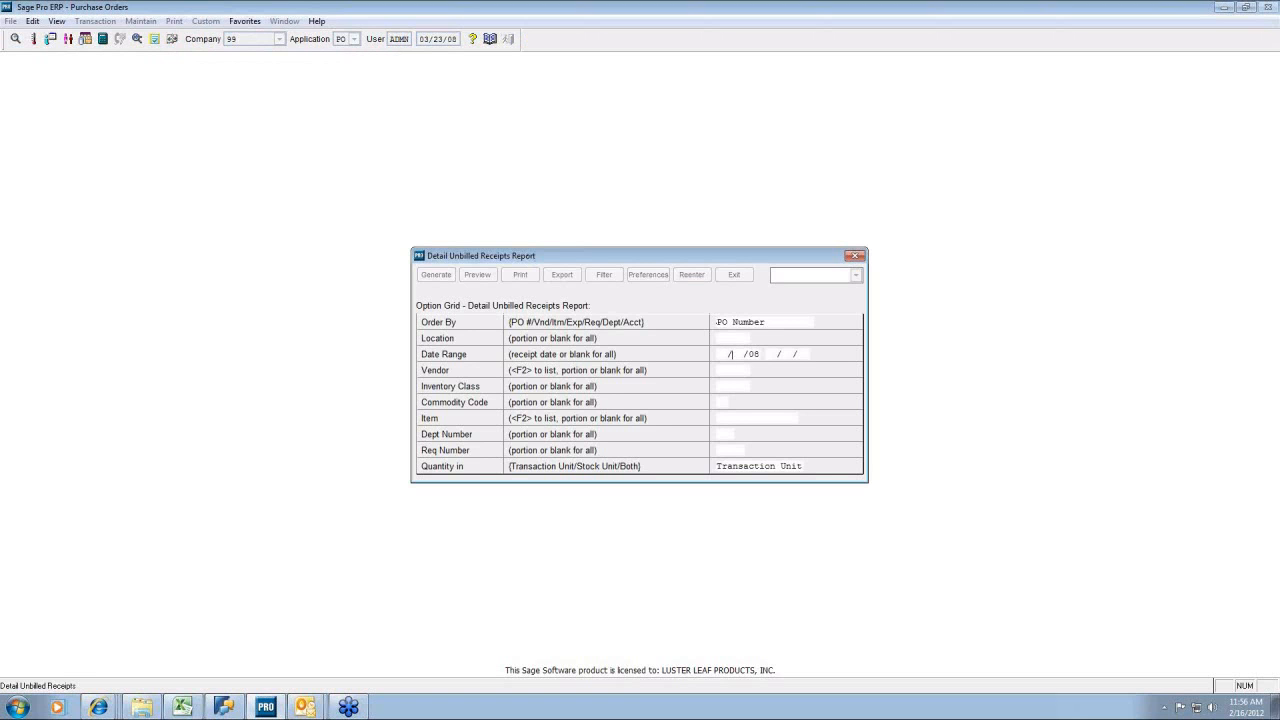
key("Delete")
key("Delete")
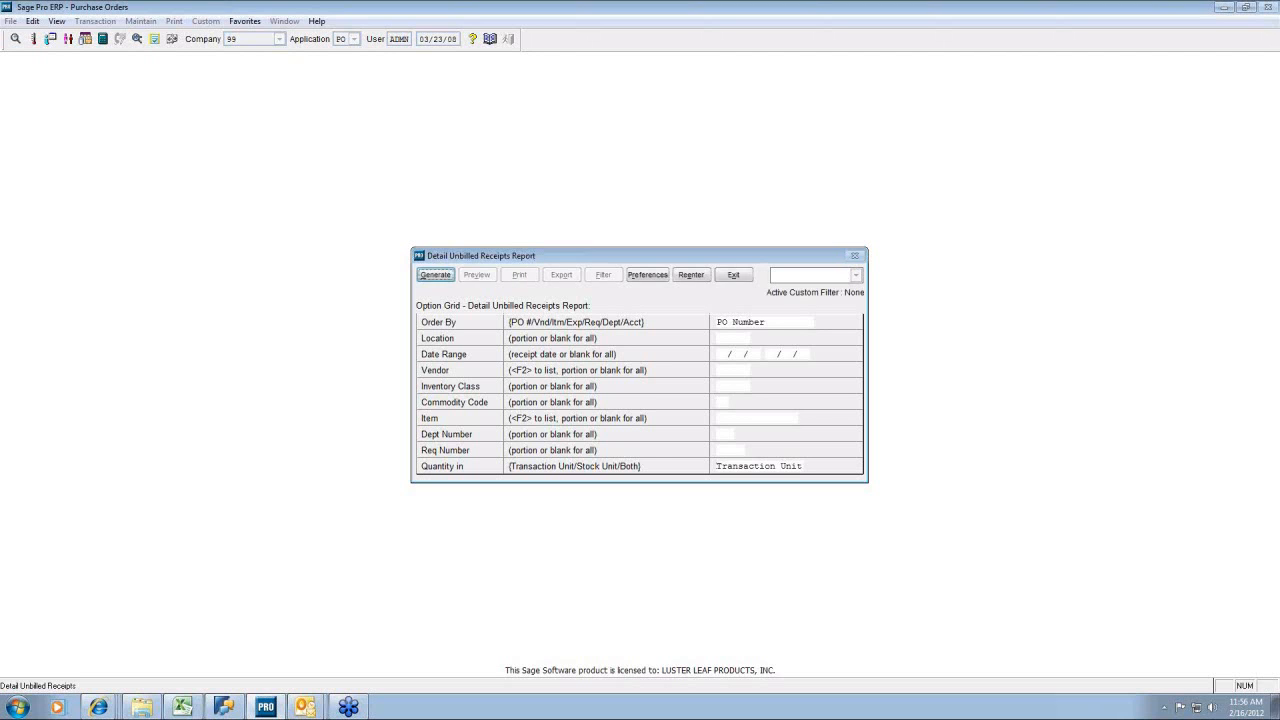
key("Return")
key("Return")
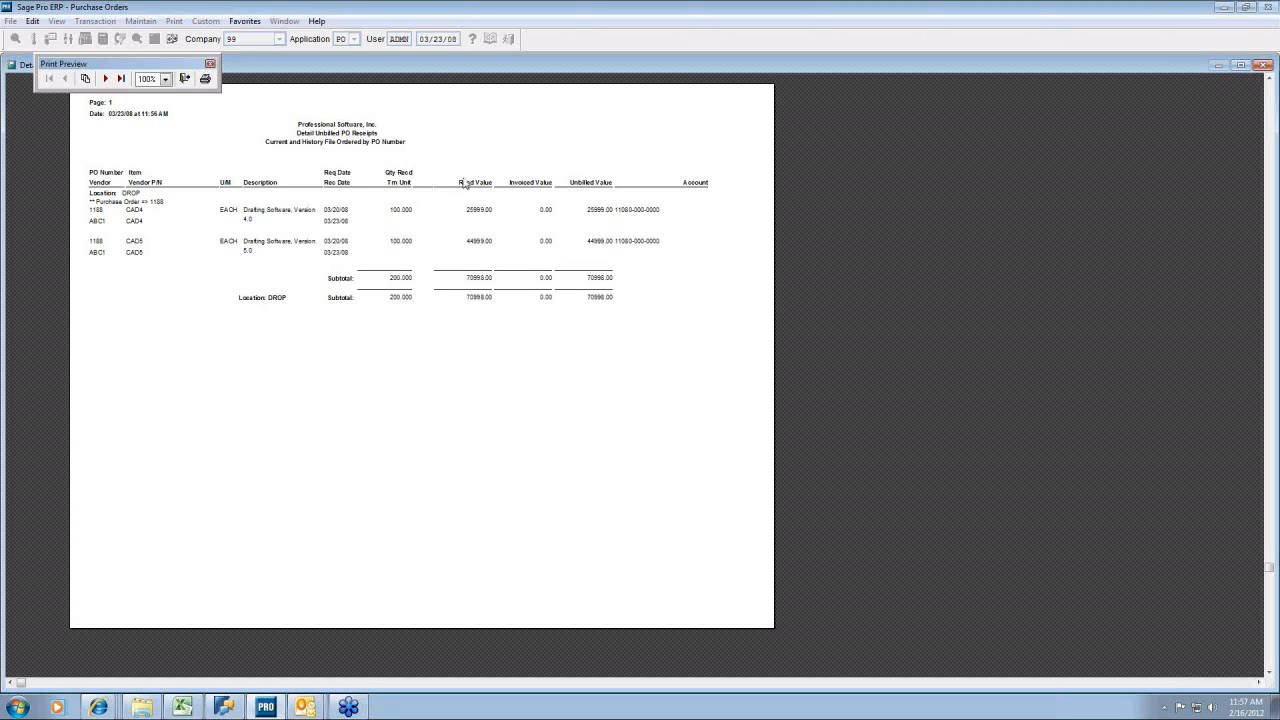
- Page through the unbilled receipts preview to the report total on the last page, and exit the report
left_click(105, 78)
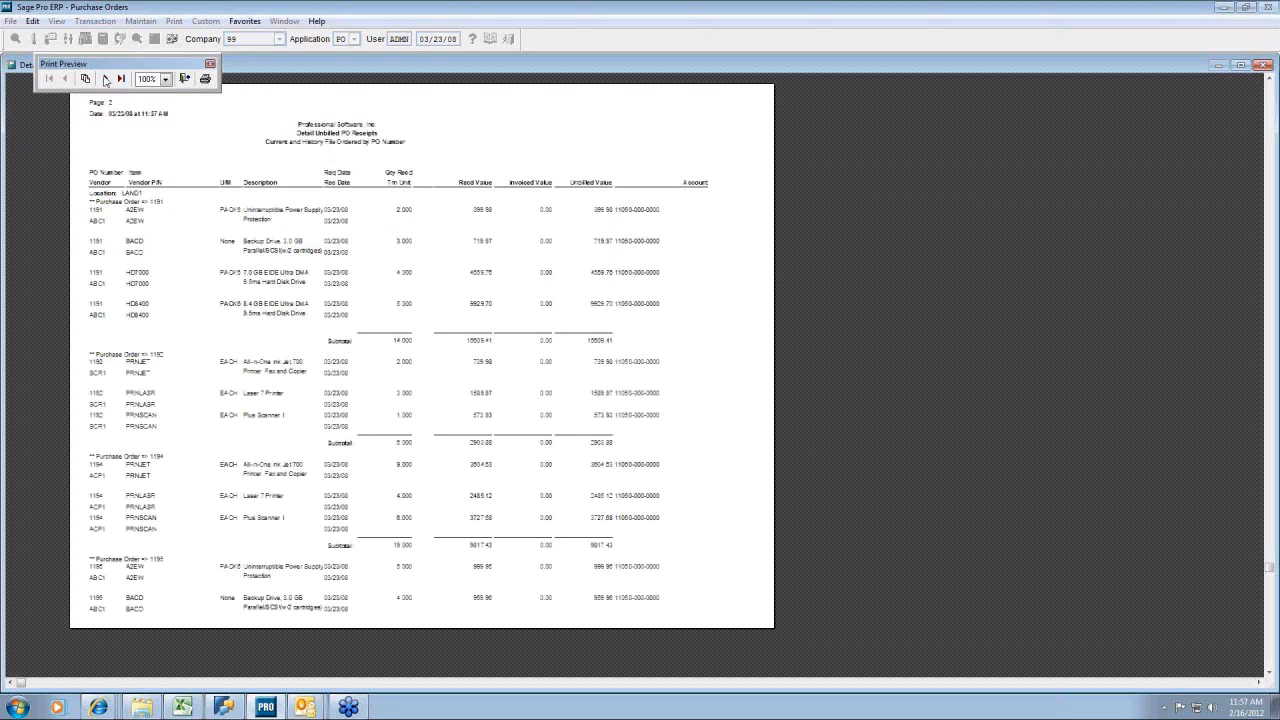
left_click(106, 79)
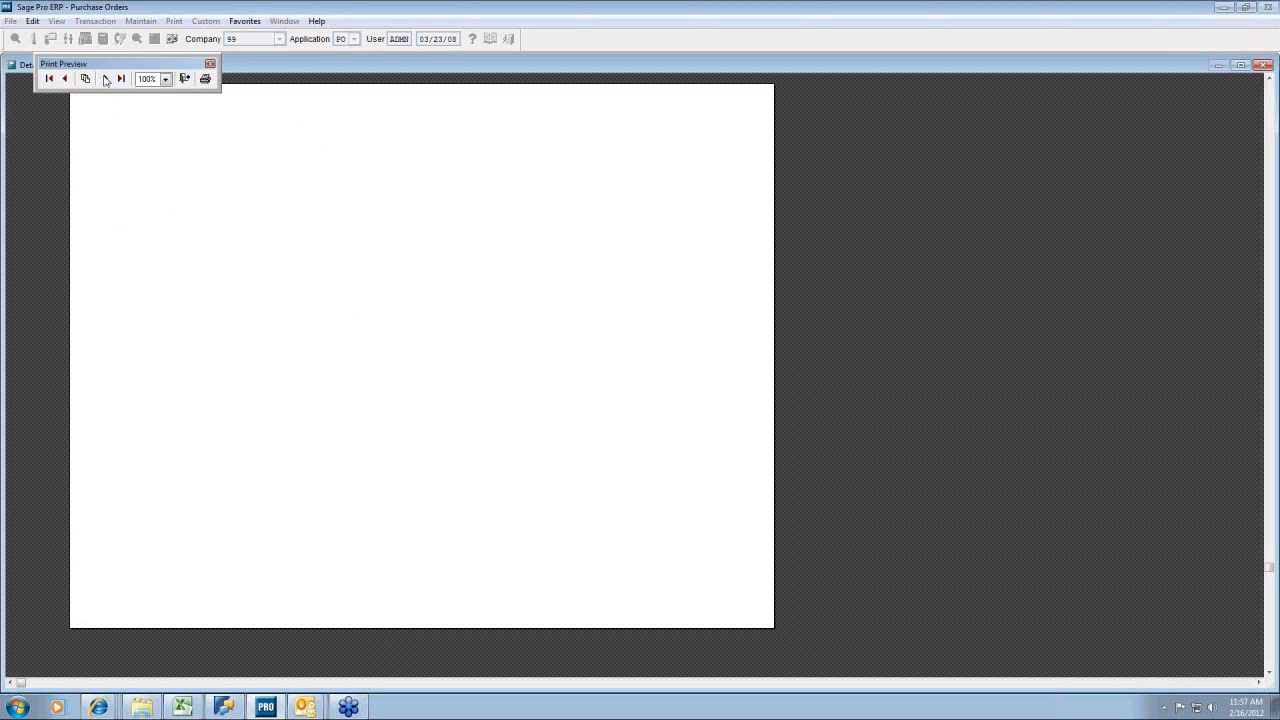
left_click(106, 79)
left_click(106, 79)
left_click(106, 79)
left_click(106, 79)
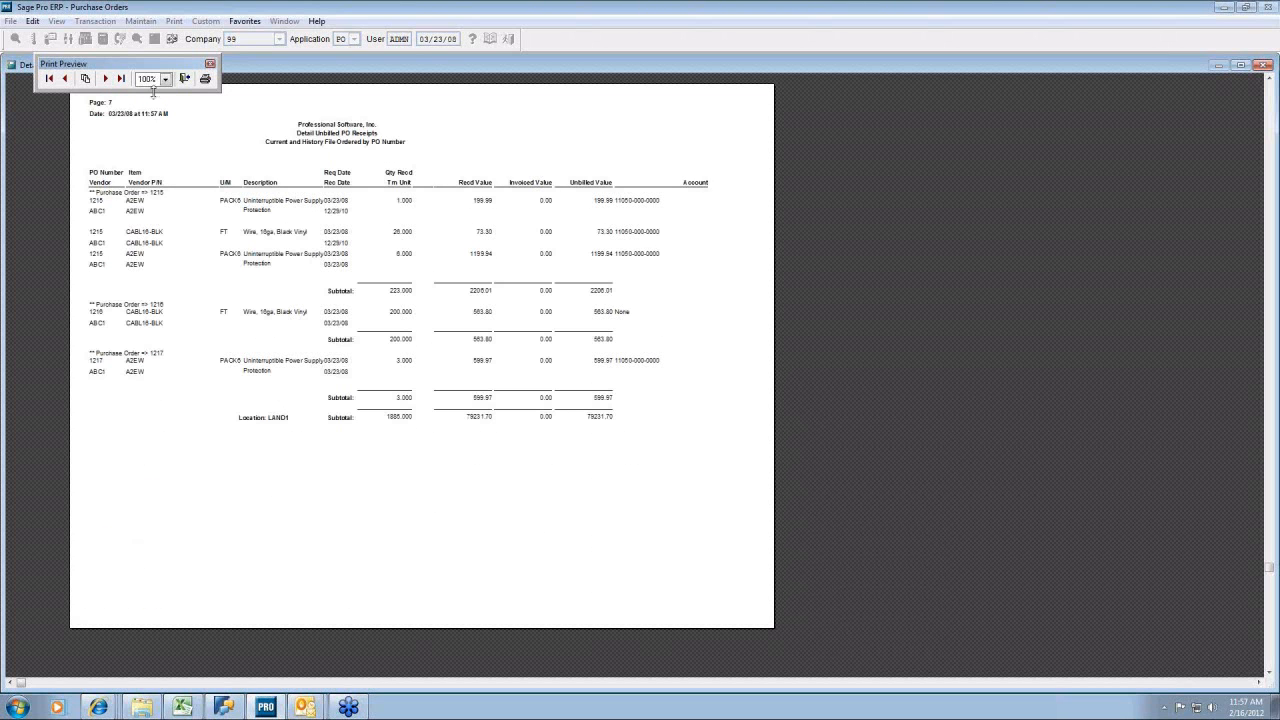
left_click(106, 79)
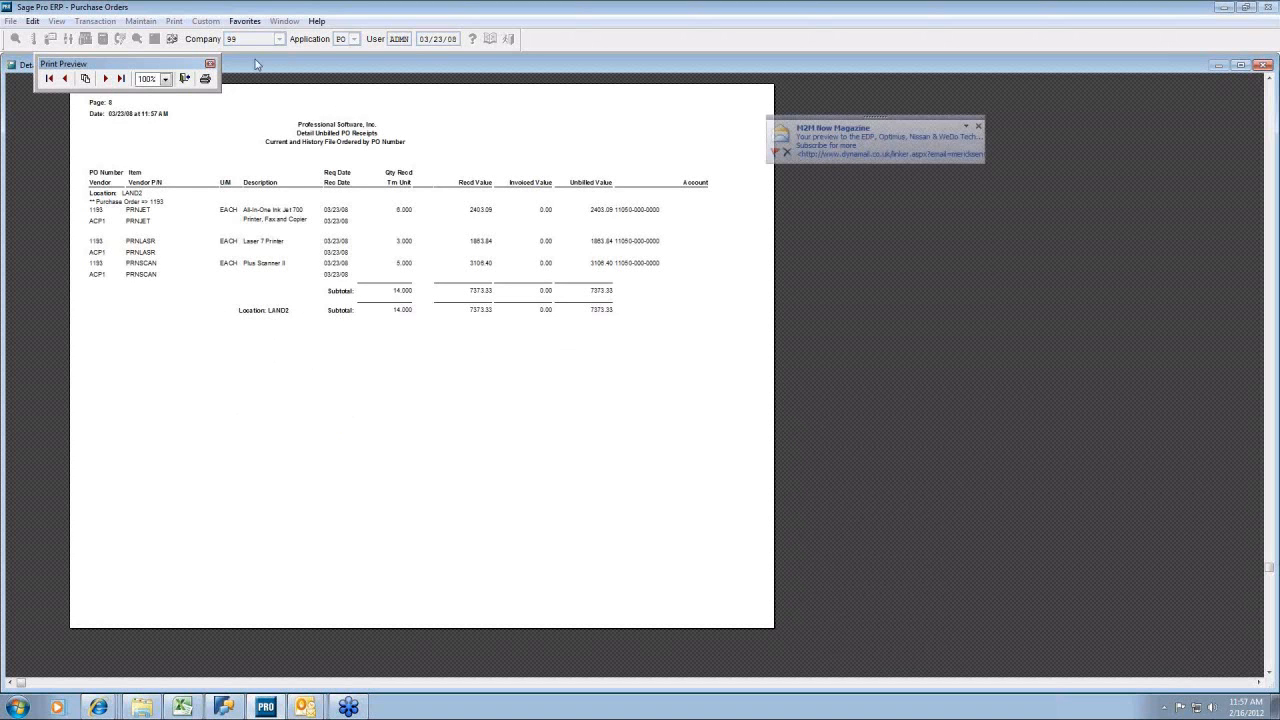
left_click(106, 79)
left_click(106, 79)
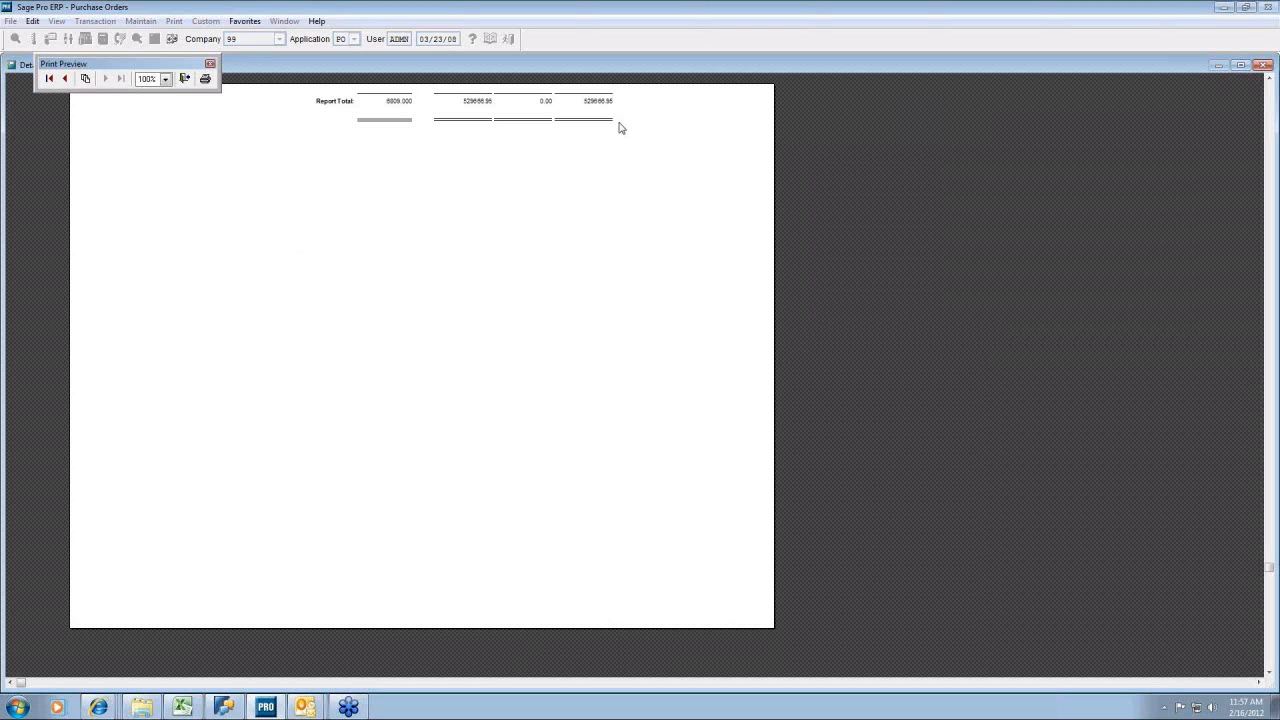
left_click(185, 79)
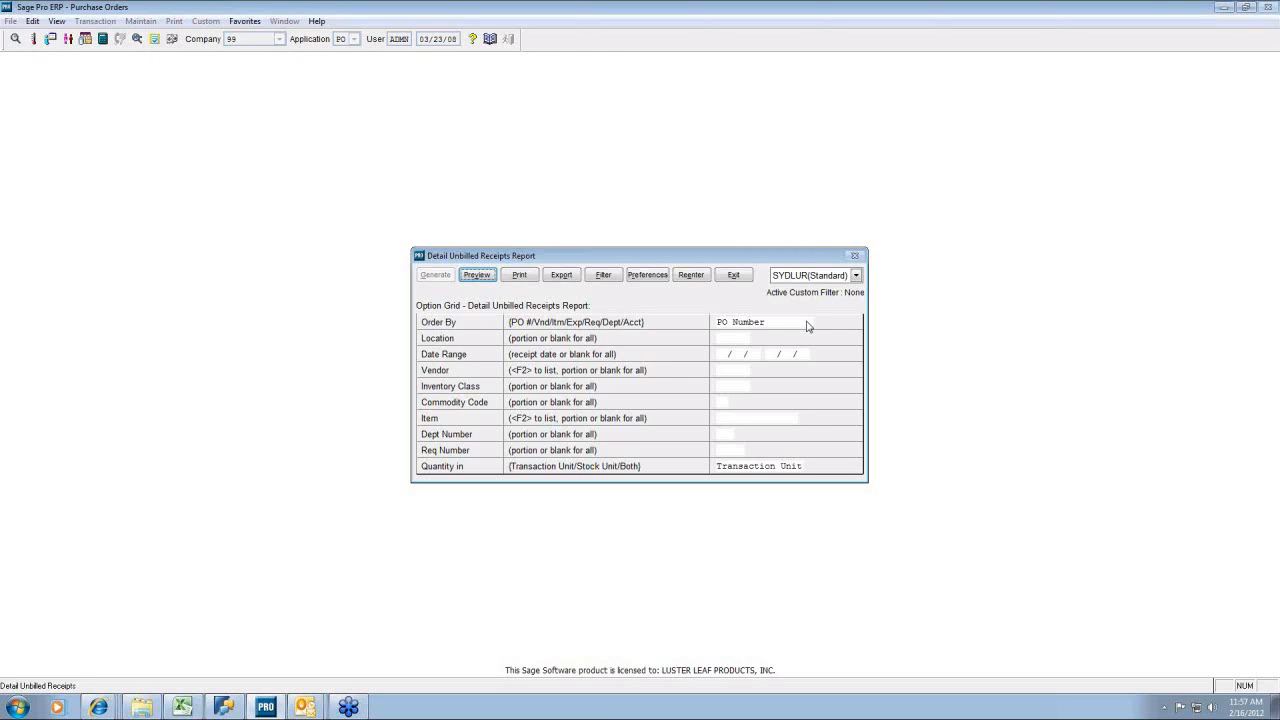
left_click(734, 276)
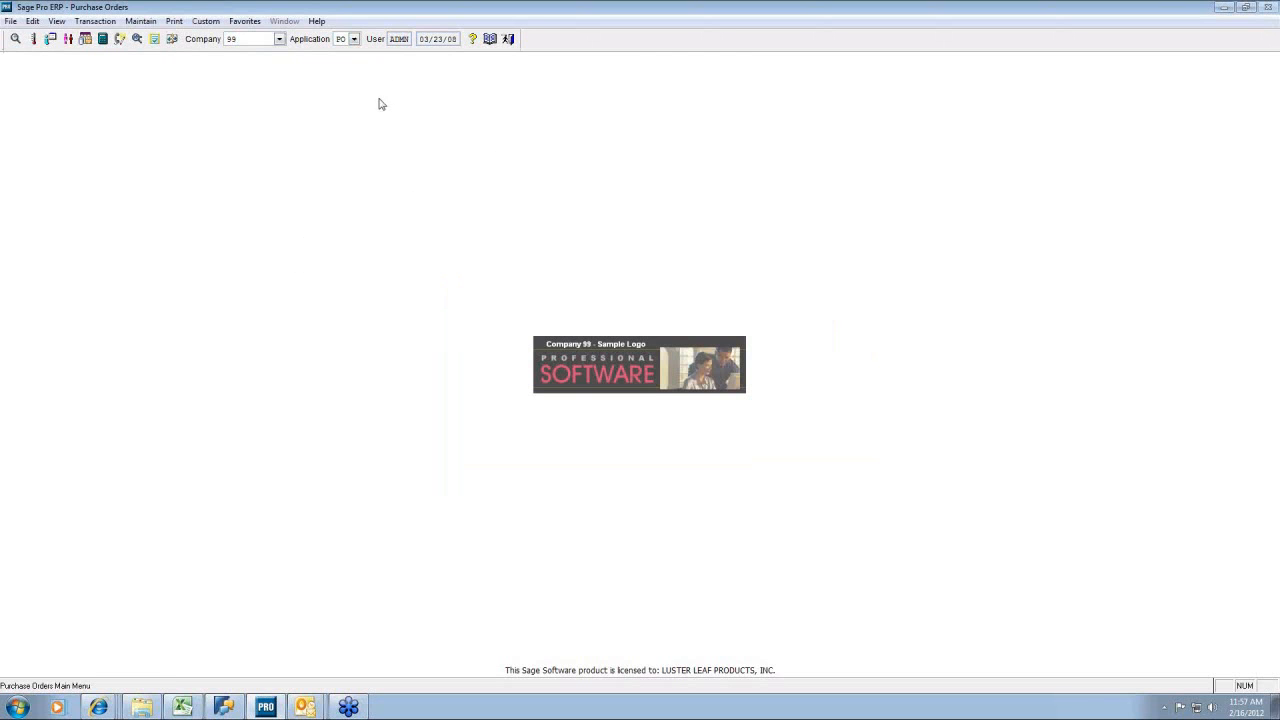
- Switch to Accounts Payable, open Invoice PO Receipts, and select ABC Supply Center as the vendor
left_click(353, 40)
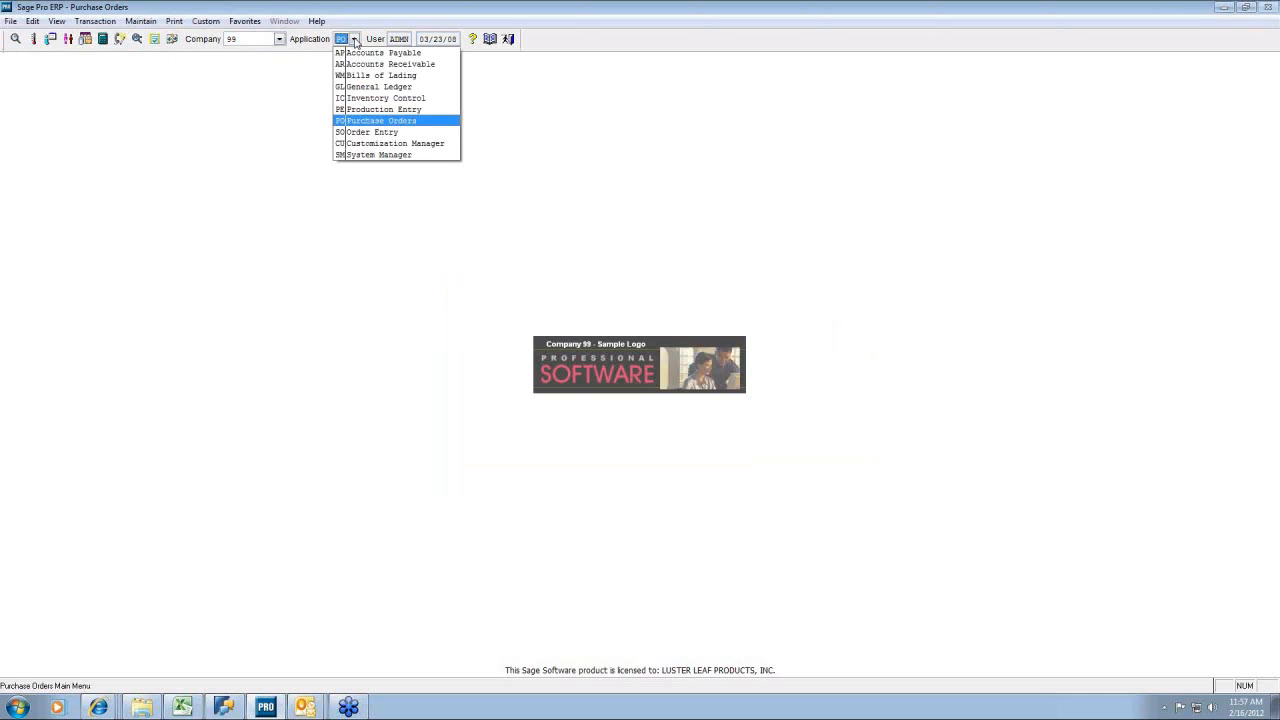
left_click(365, 59)
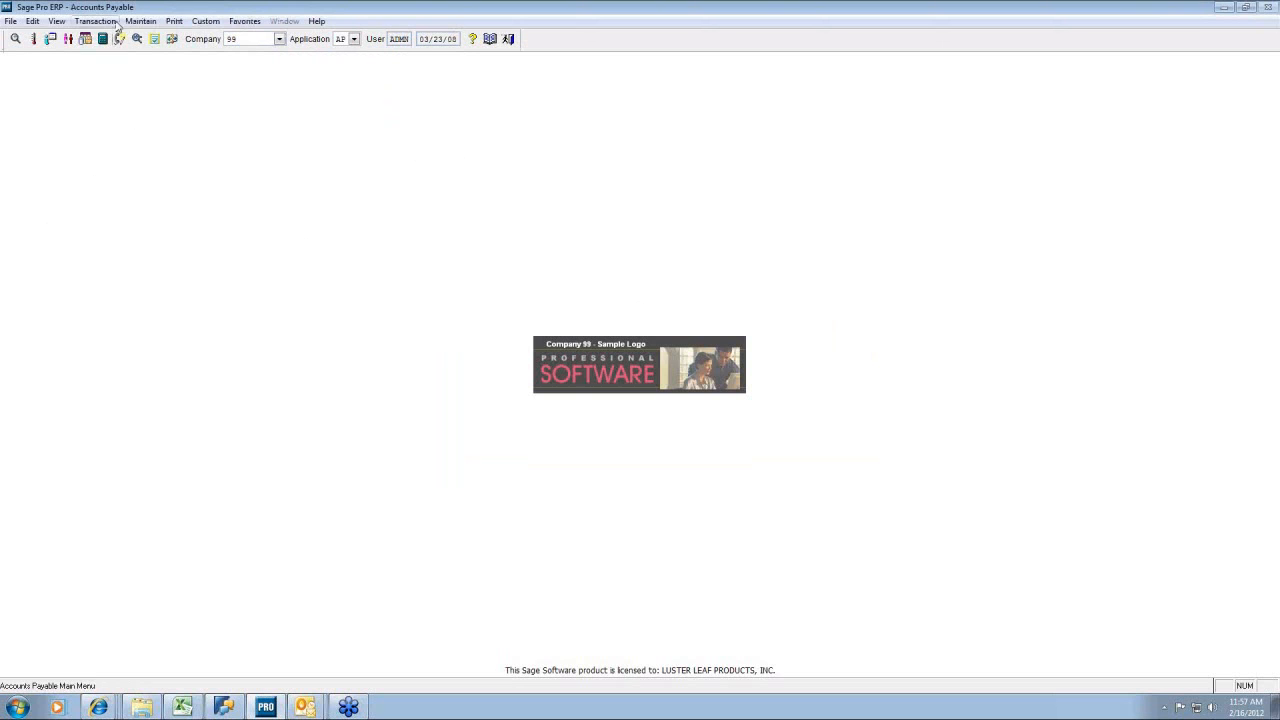
left_click(113, 22)
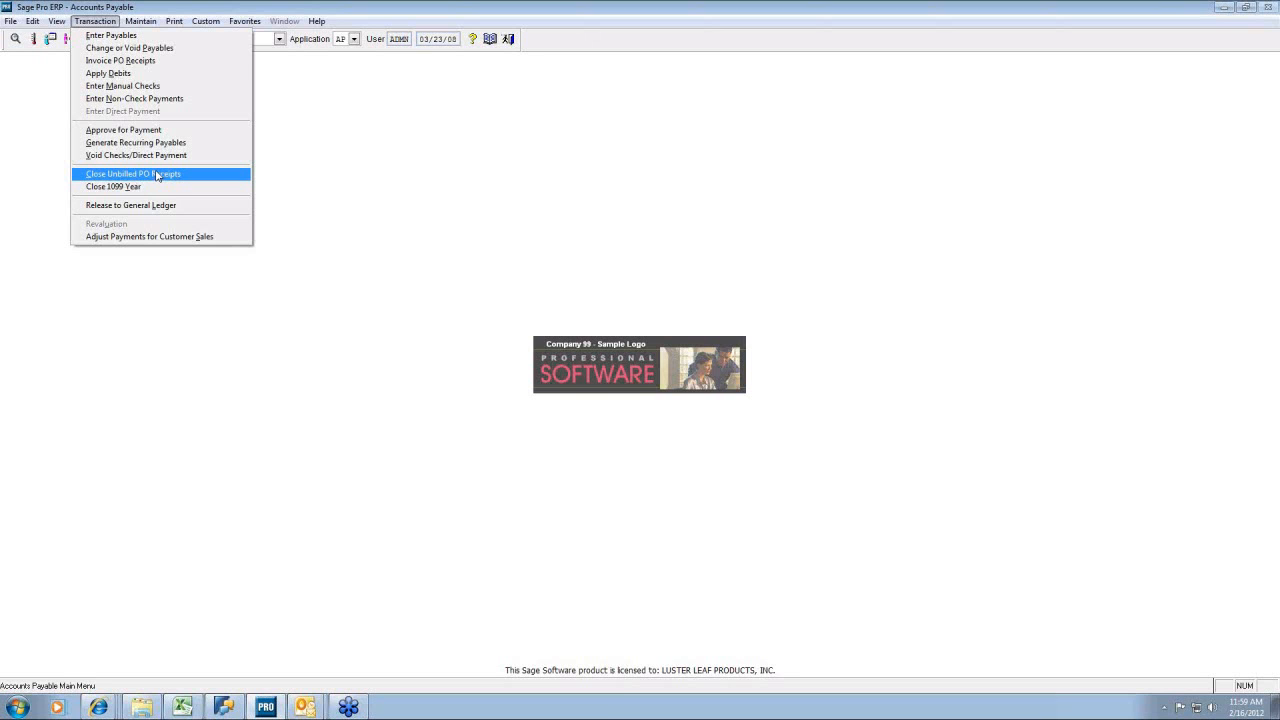
left_click(125, 61)
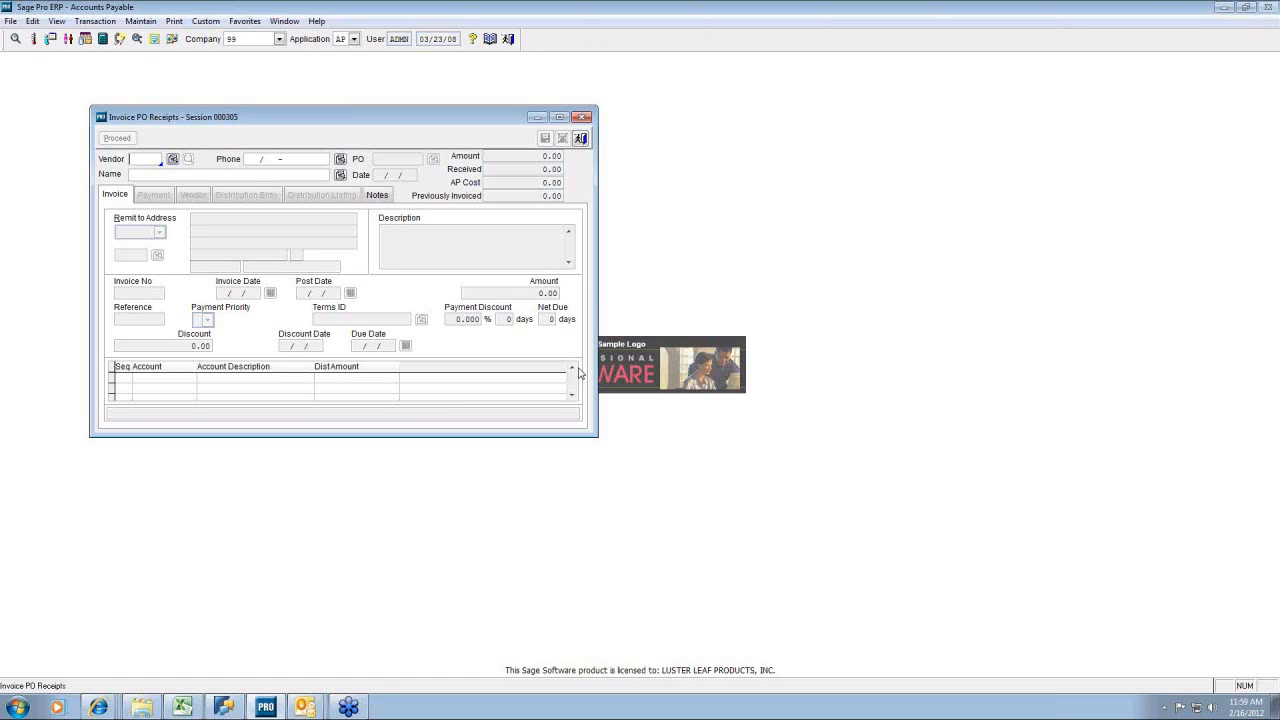
left_click(172, 160)
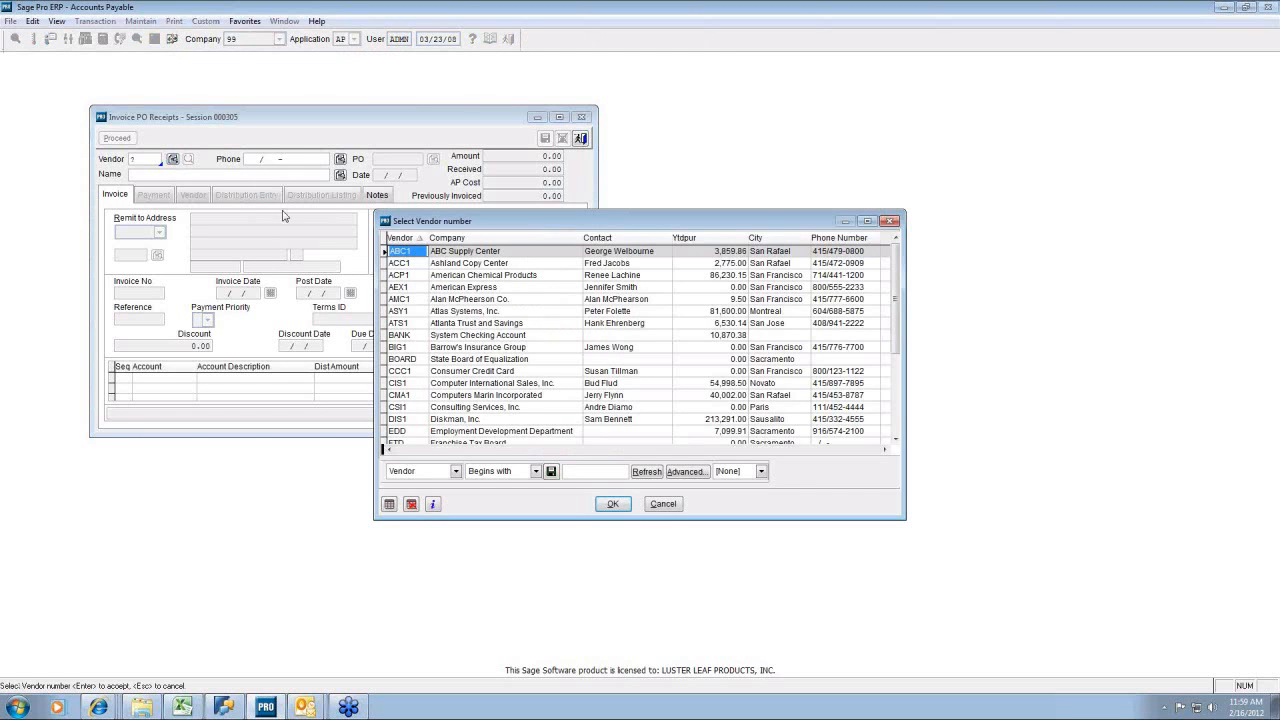
key("Return")
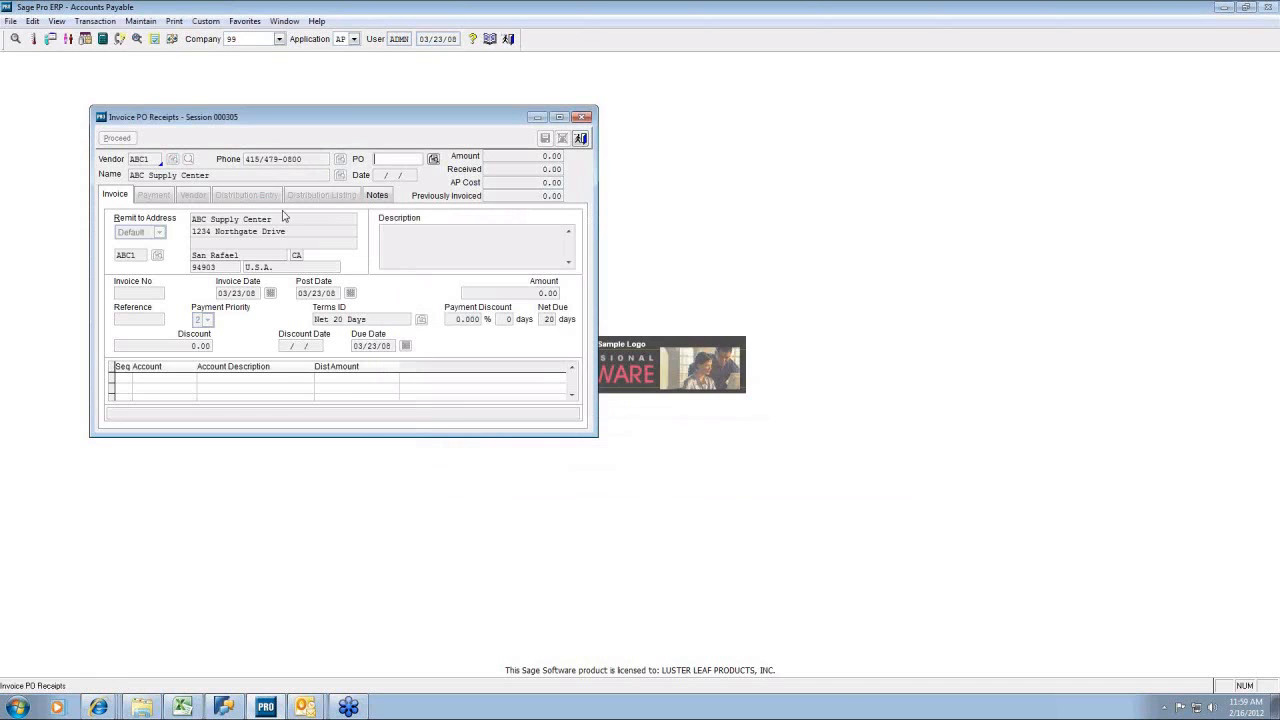
- Look up the vendor's receipts across all PO files and select the 03/23/08 receipt of 3000 A2EW units for the invoice
left_click(433, 160)
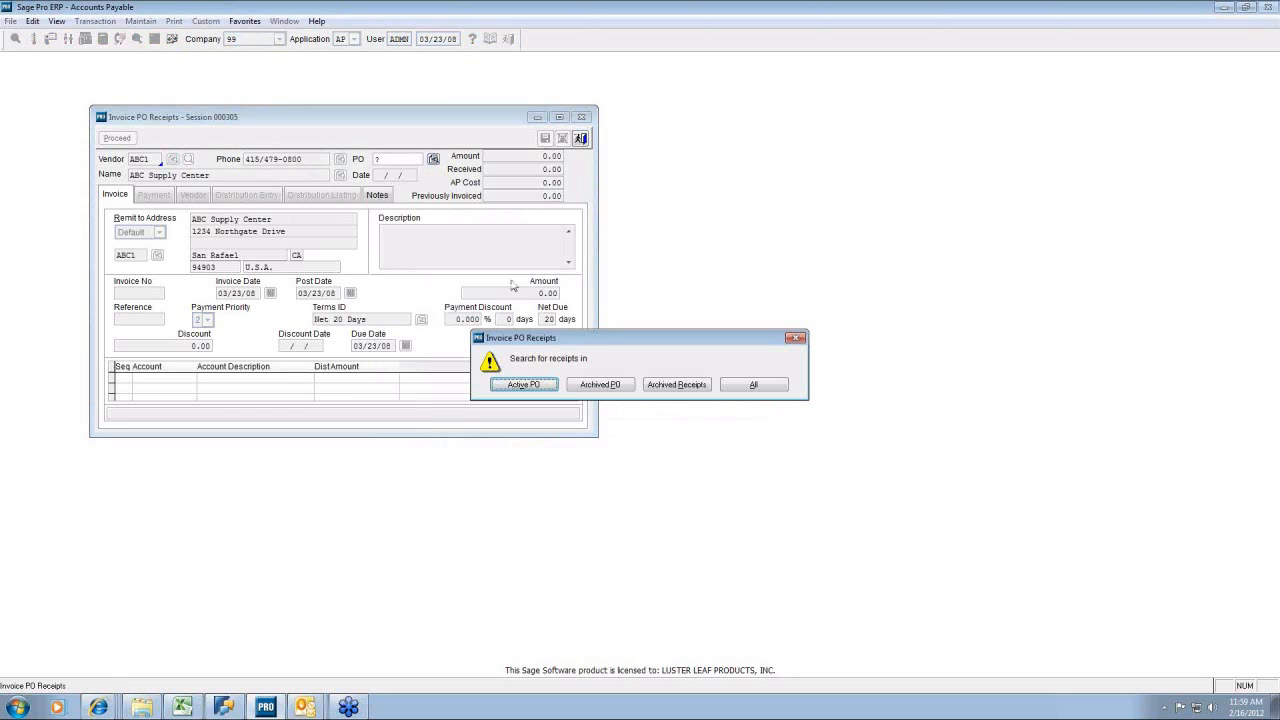
left_click(746, 386)
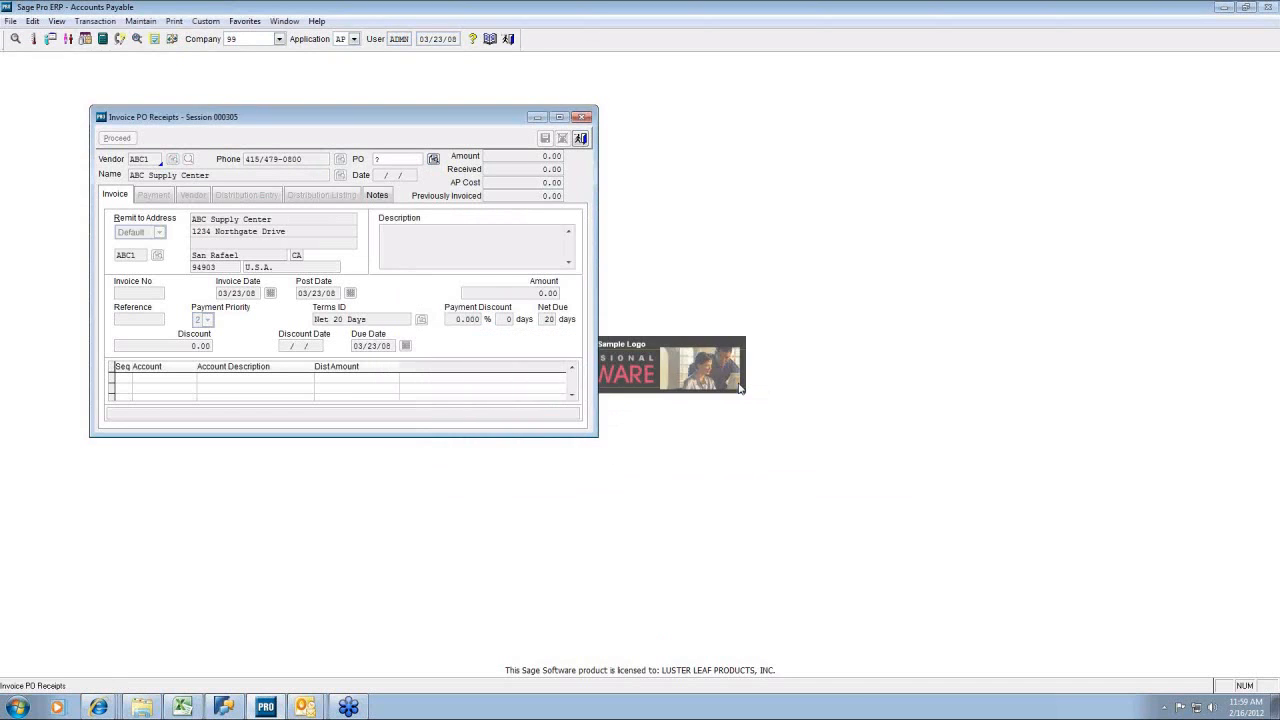
key("Down")
key("Down")
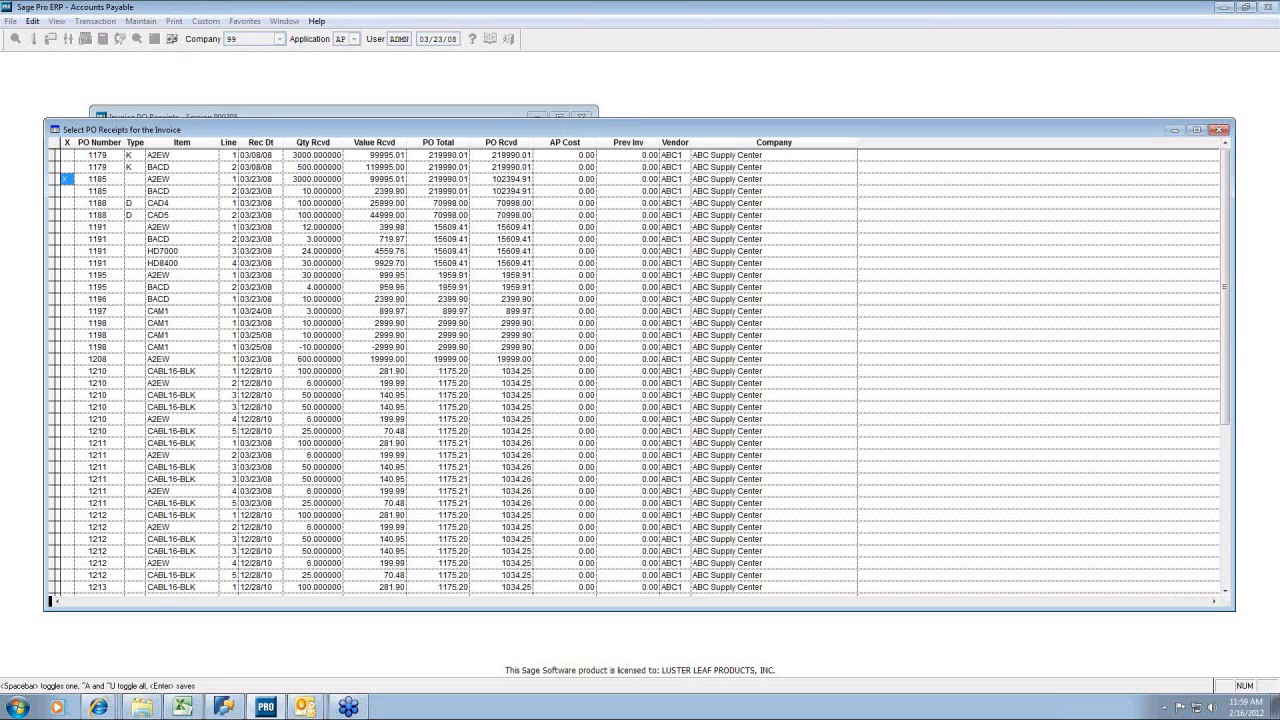
key("Return")
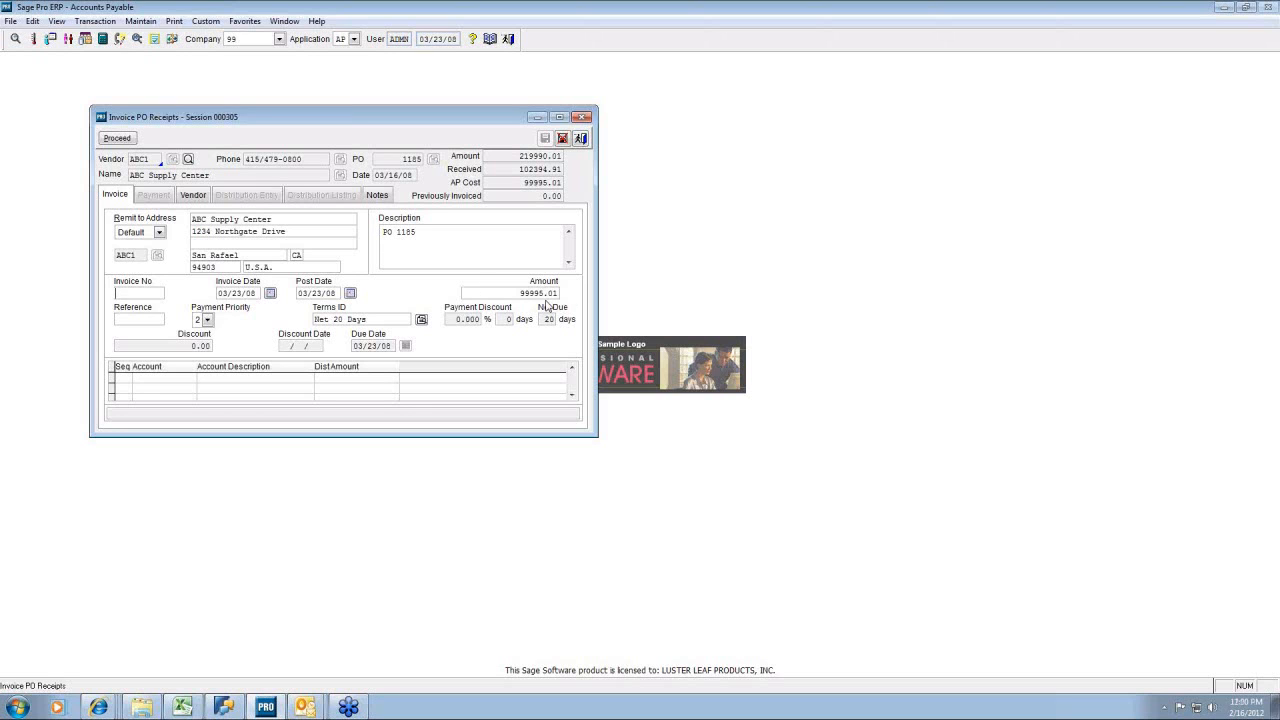
- Enter TEST as the invoice number, keep the default dates, and proceed to the PO receipt reconciliation details
type("TEST")
key("Tab")
key("Tab")
key("Tab")
left_click(128, 140)
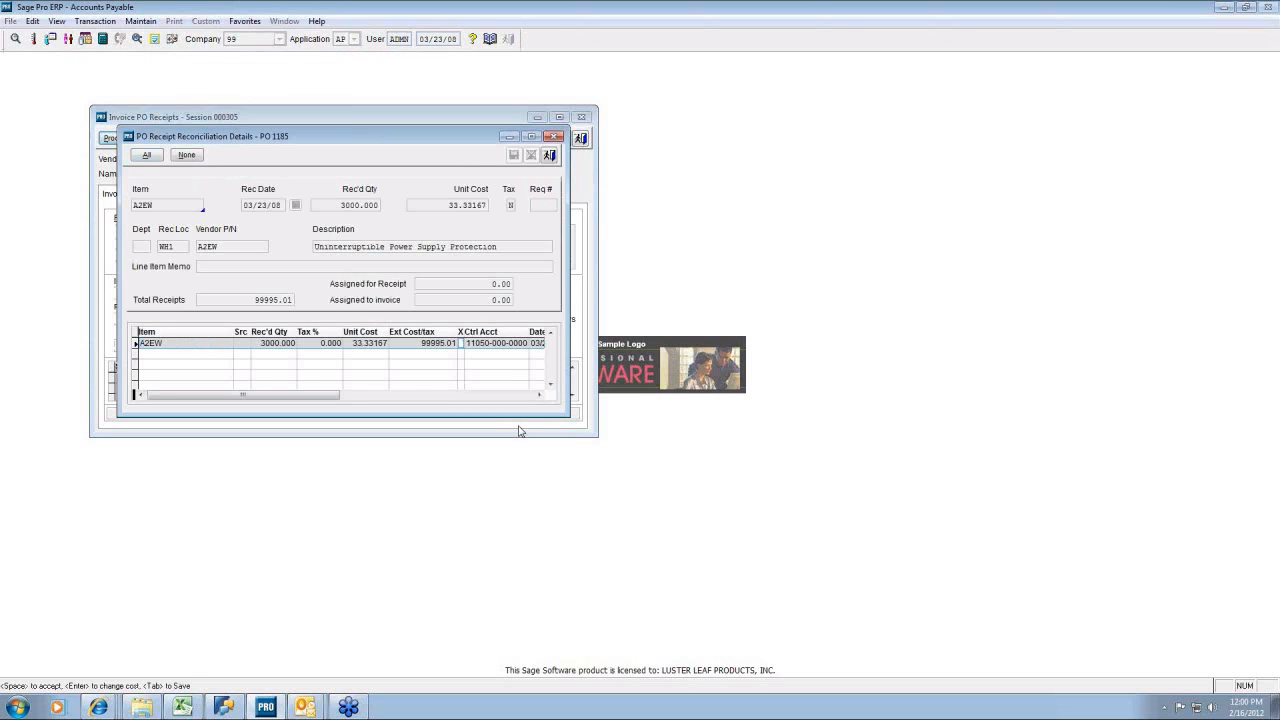
- Accept the 3000-unit A2EW receipt at its existing unit cost for the invoice and save the PO receipt reconciliation details
key("space")
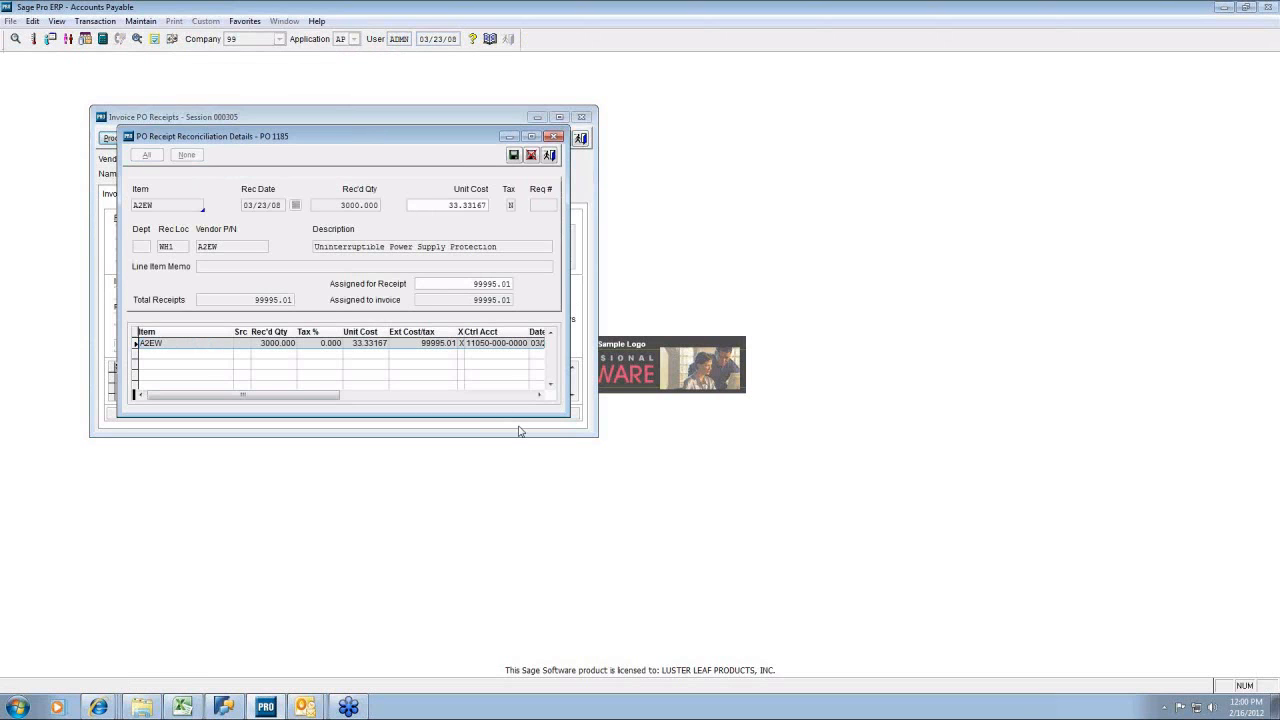
key("Tab")
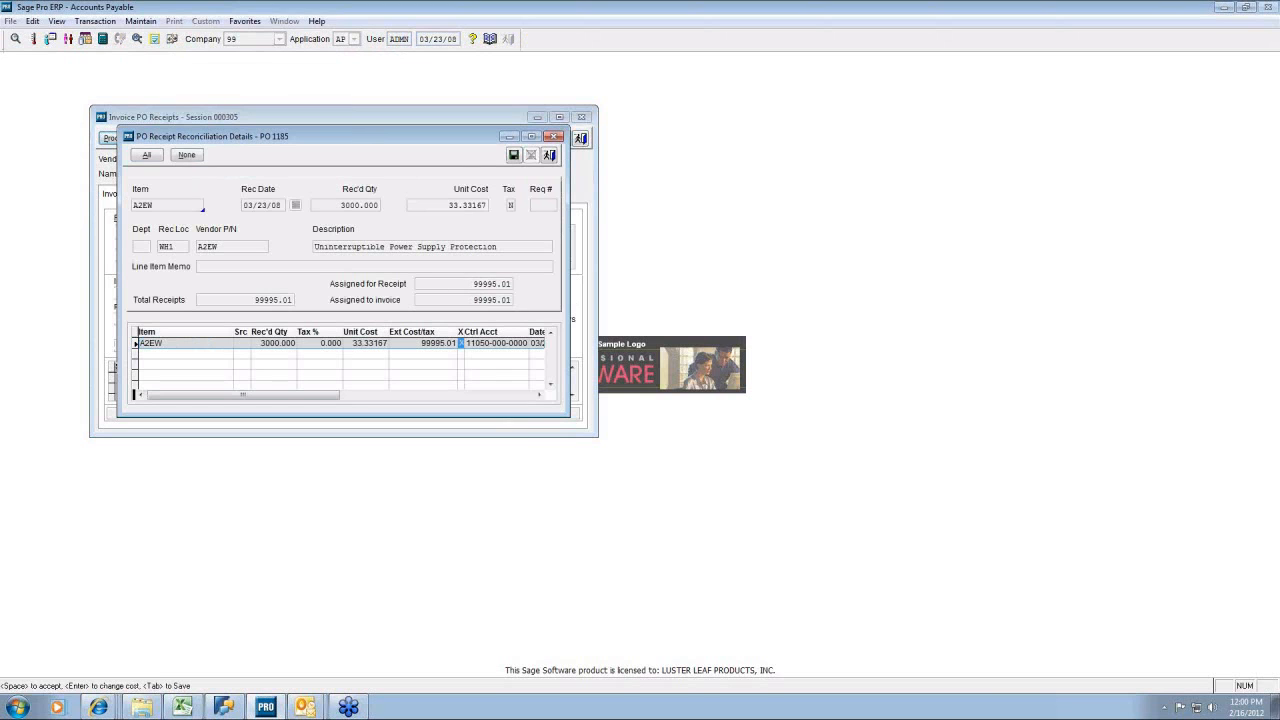
key("Return")
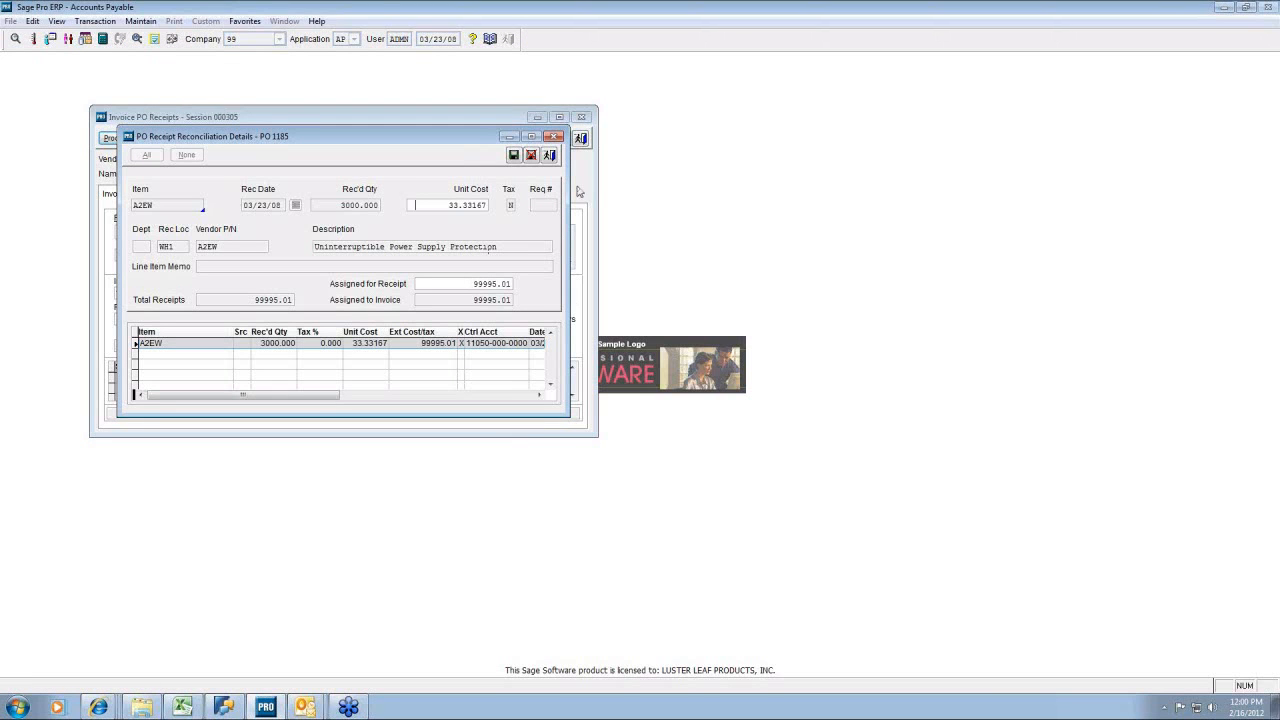
left_click(514, 155)
left_click(514, 156)
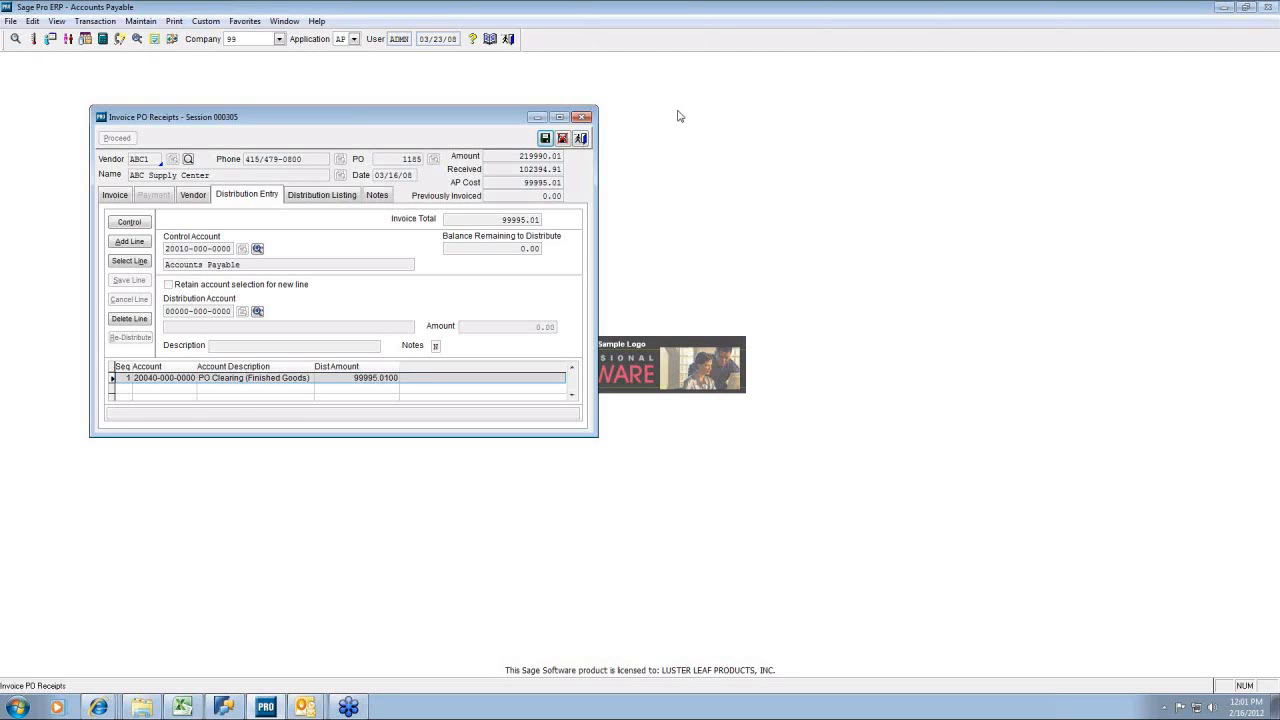
- Cancel the invoice transaction without saving it and exit Invoice PO Receipts
left_click(562, 138)
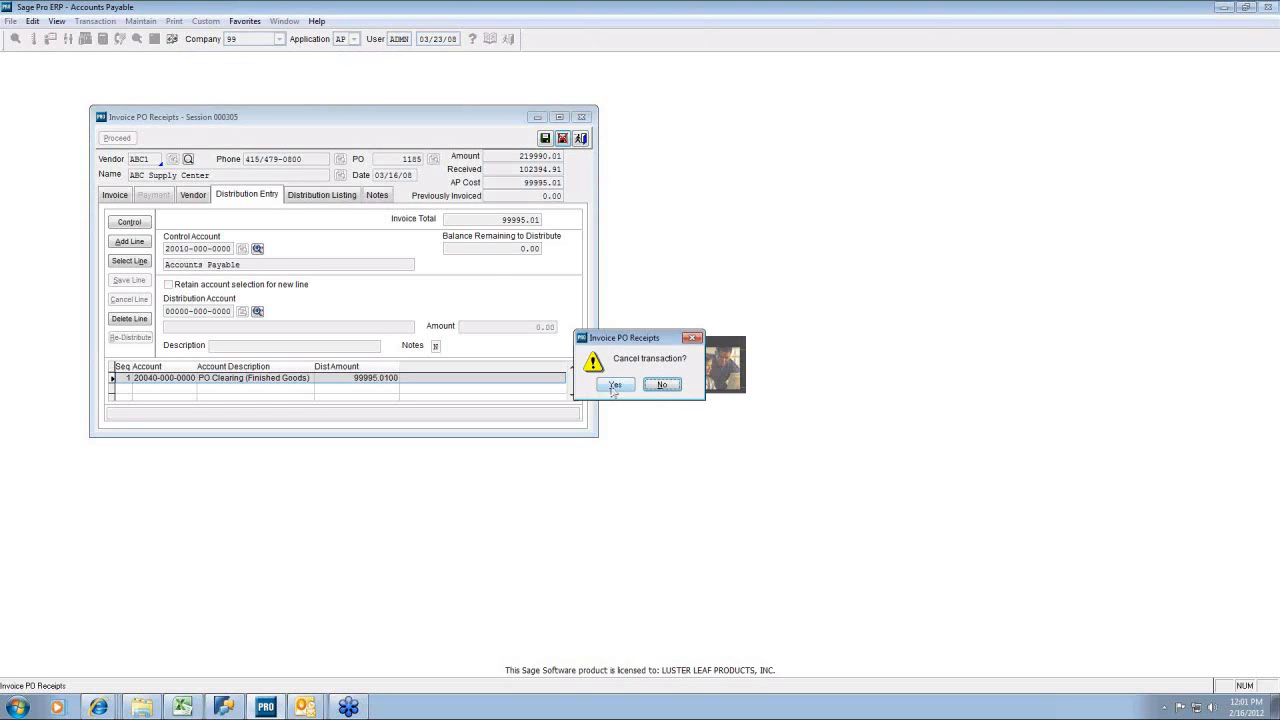
left_click(615, 384)
left_click(580, 139)
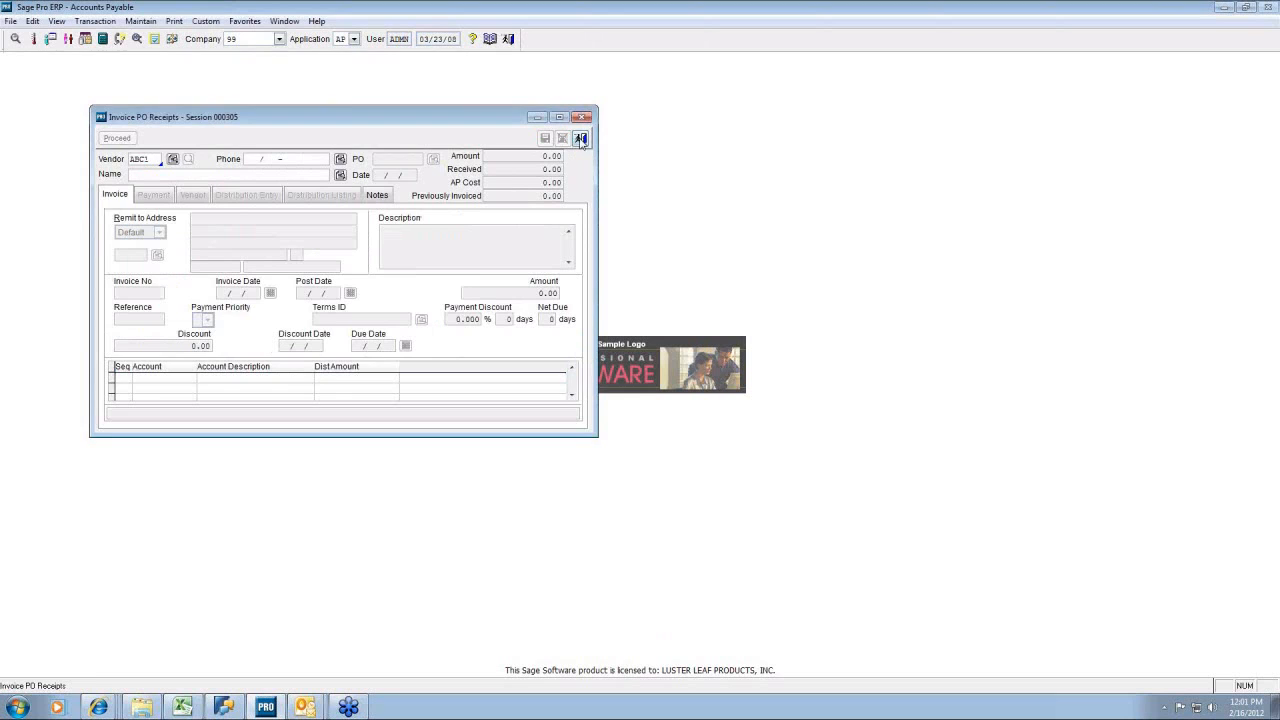
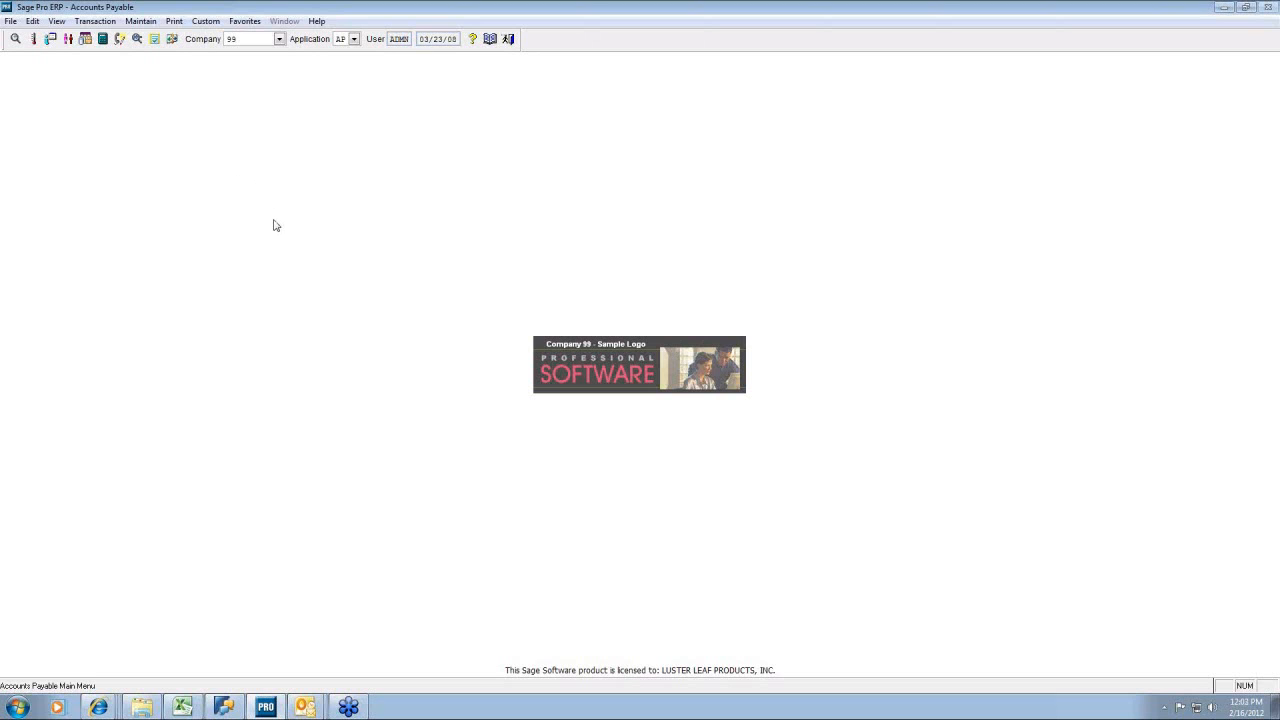
left_click(354, 39)
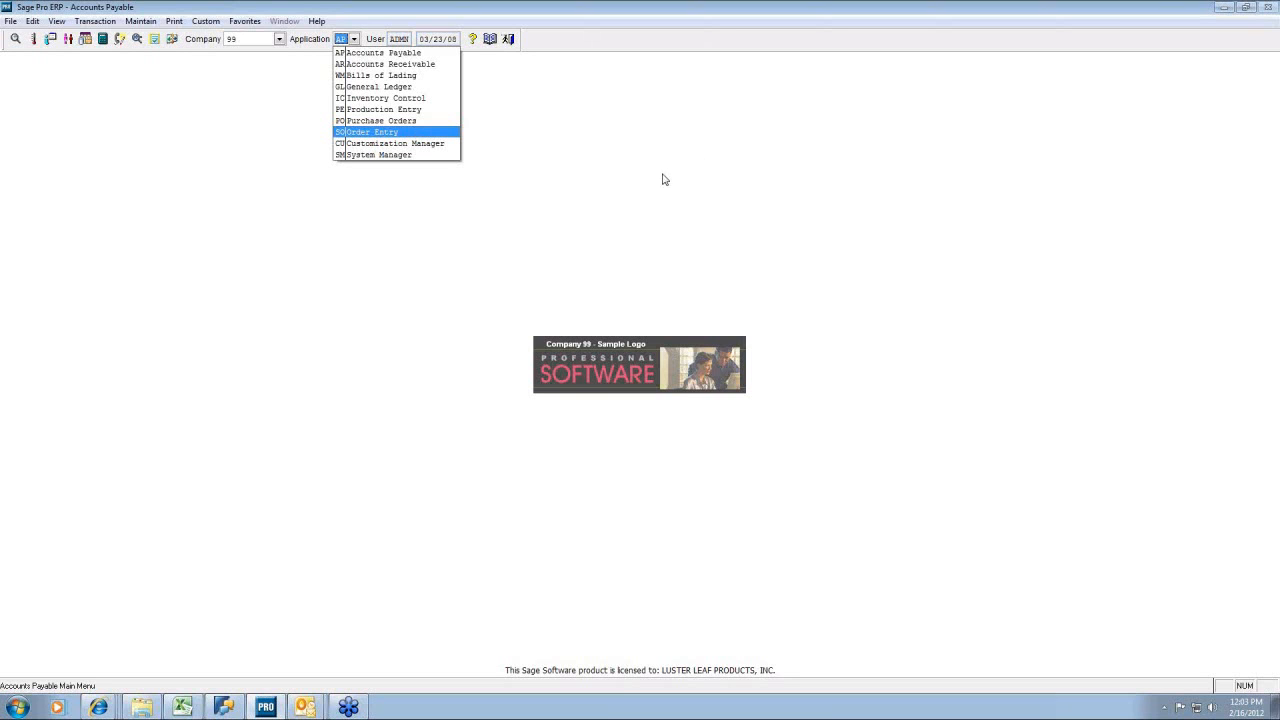
left_click(372, 56)
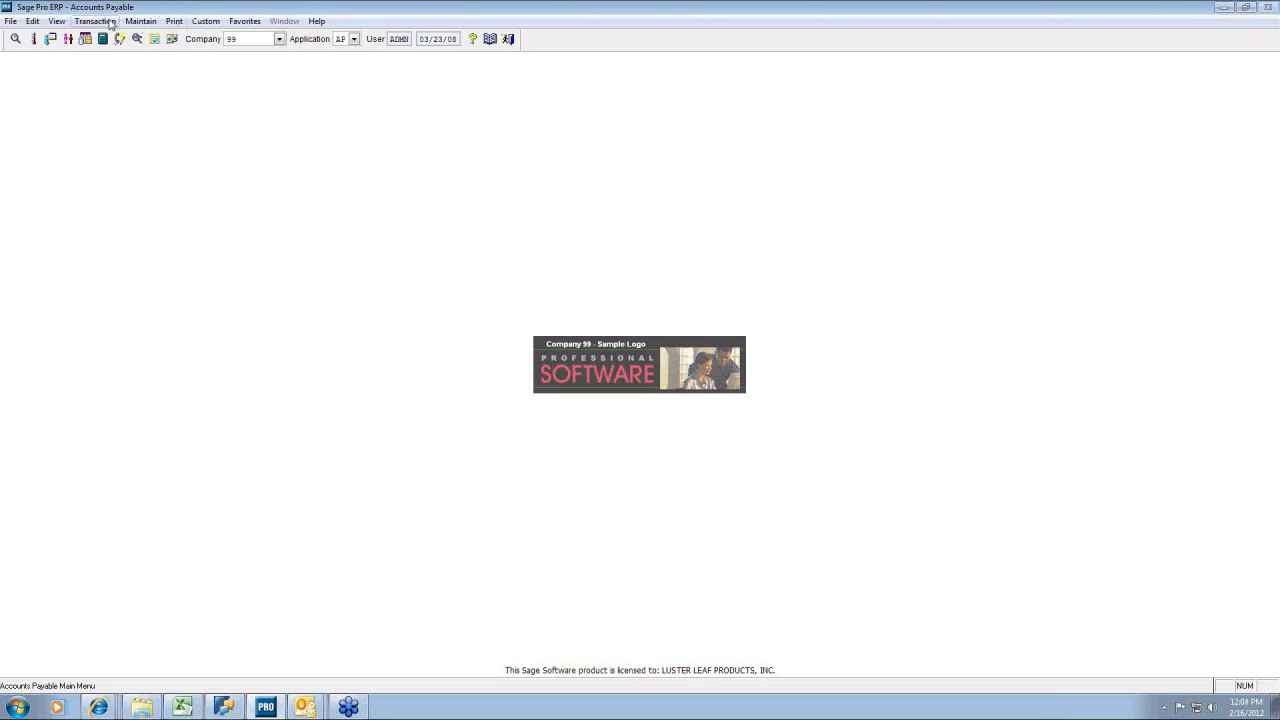
left_click(141, 22)
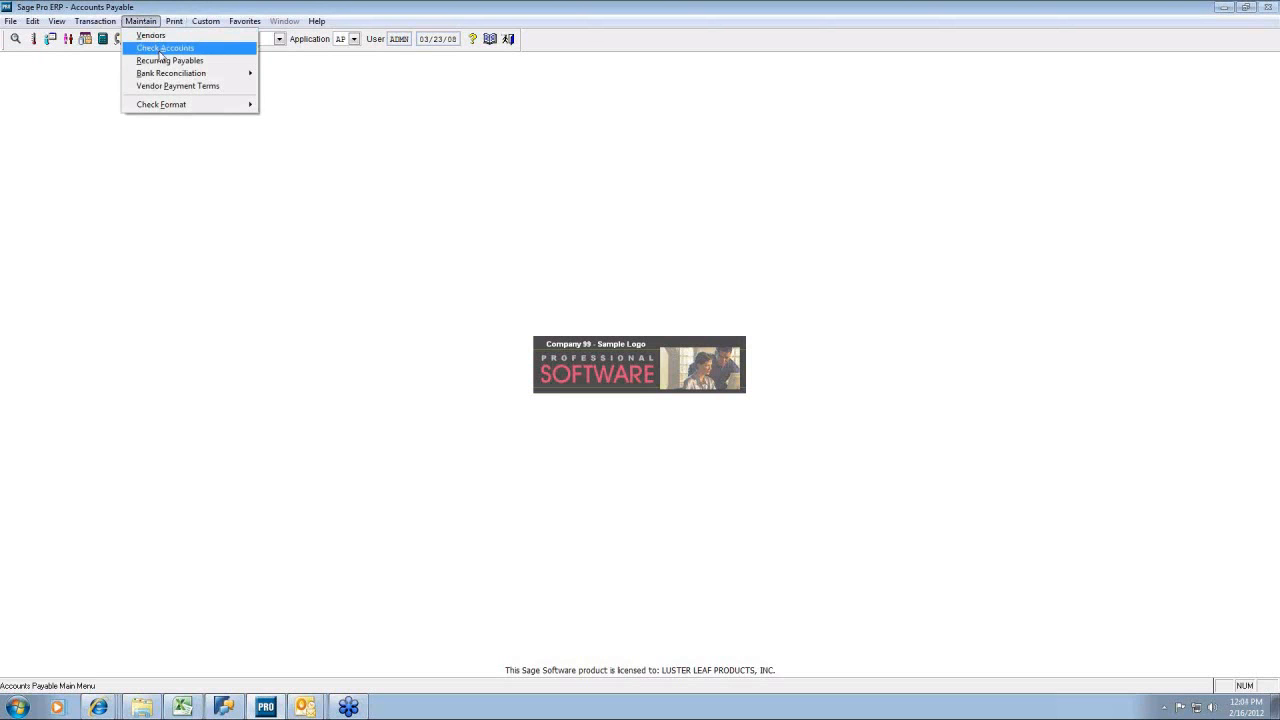
mouse_move(168, 74)
left_click(291, 74)
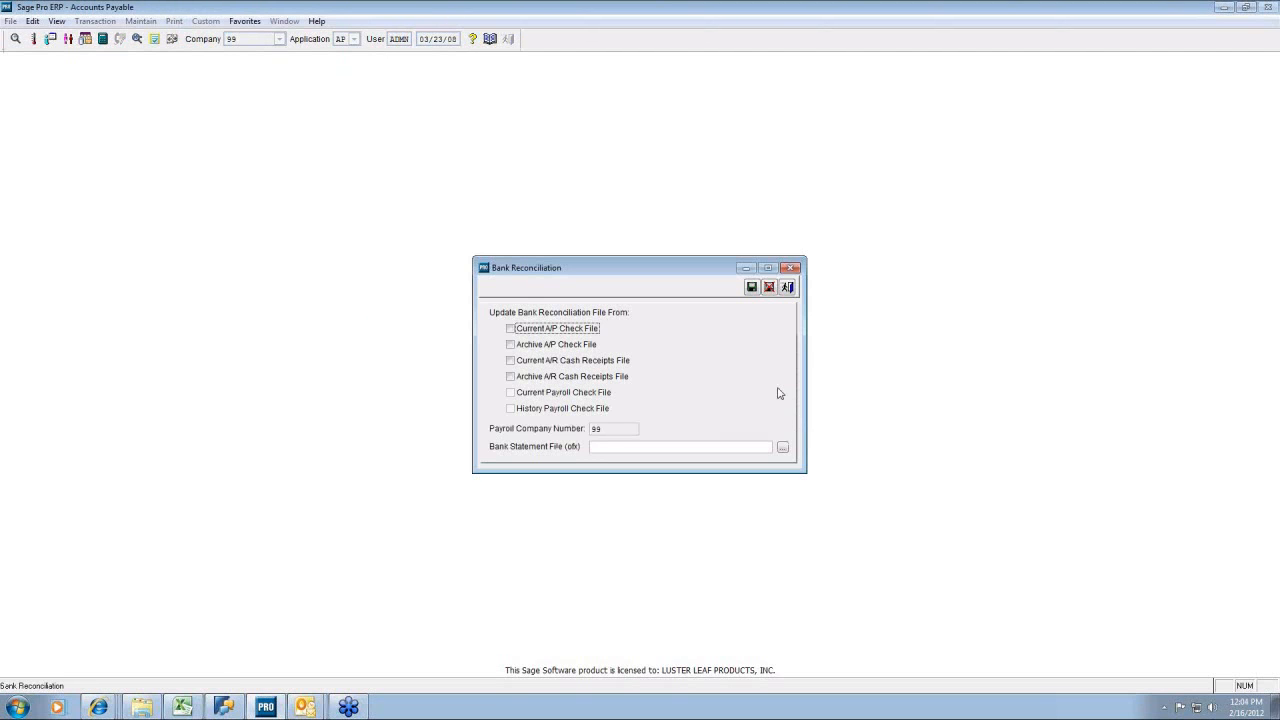
left_click(768, 287)
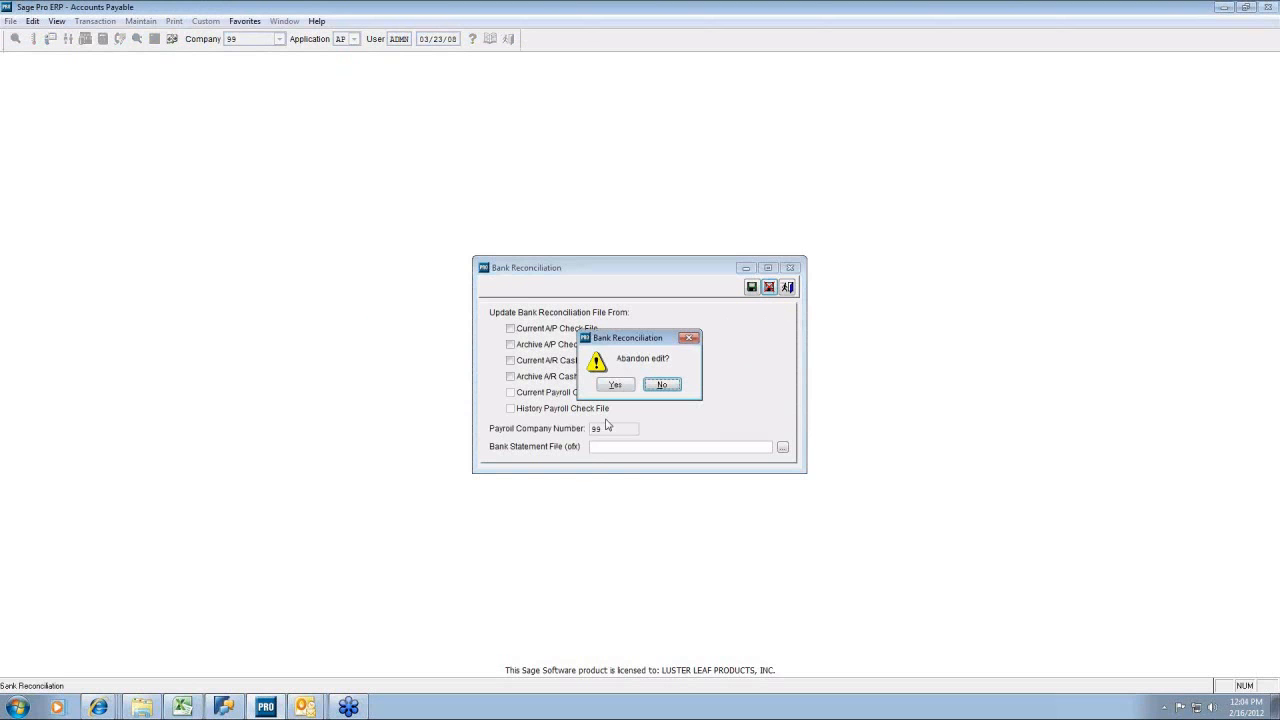
left_click(616, 384)
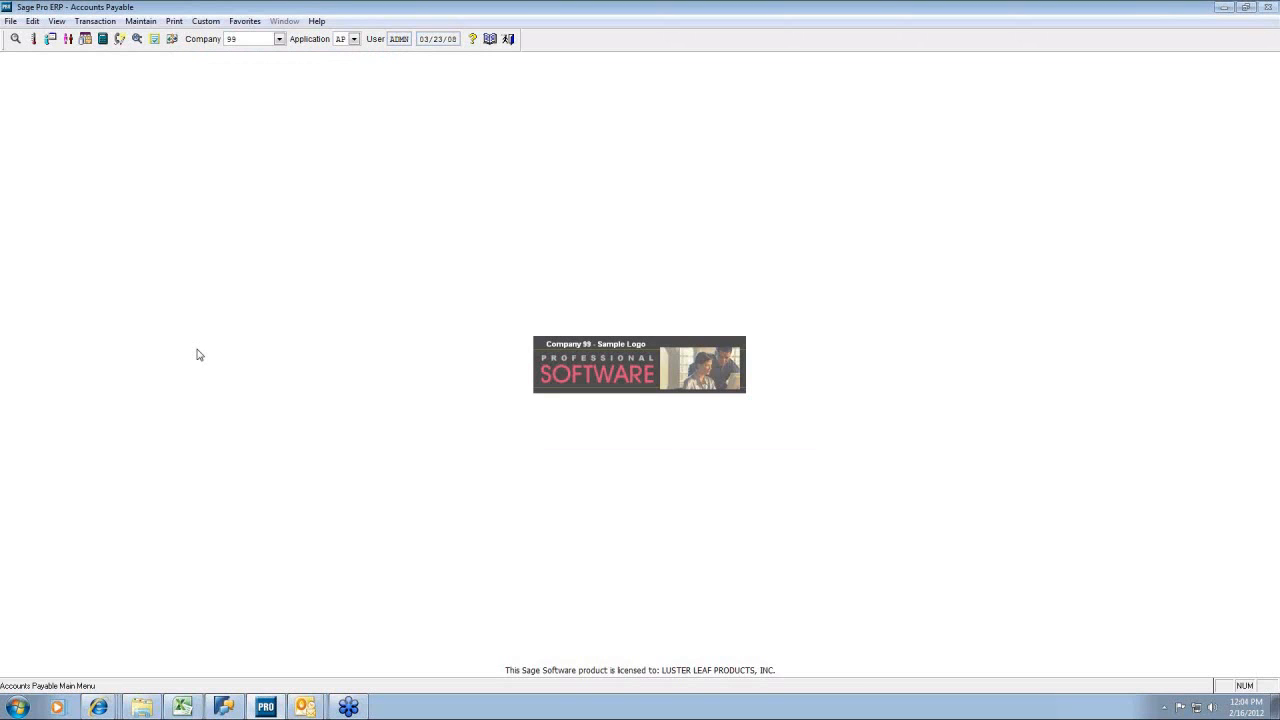
- Open Reconcile Accounts for bank reconciliation, set the ending check date to 02/05/12, and proceed with the other default options
left_click(141, 21)
mouse_move(203, 72)
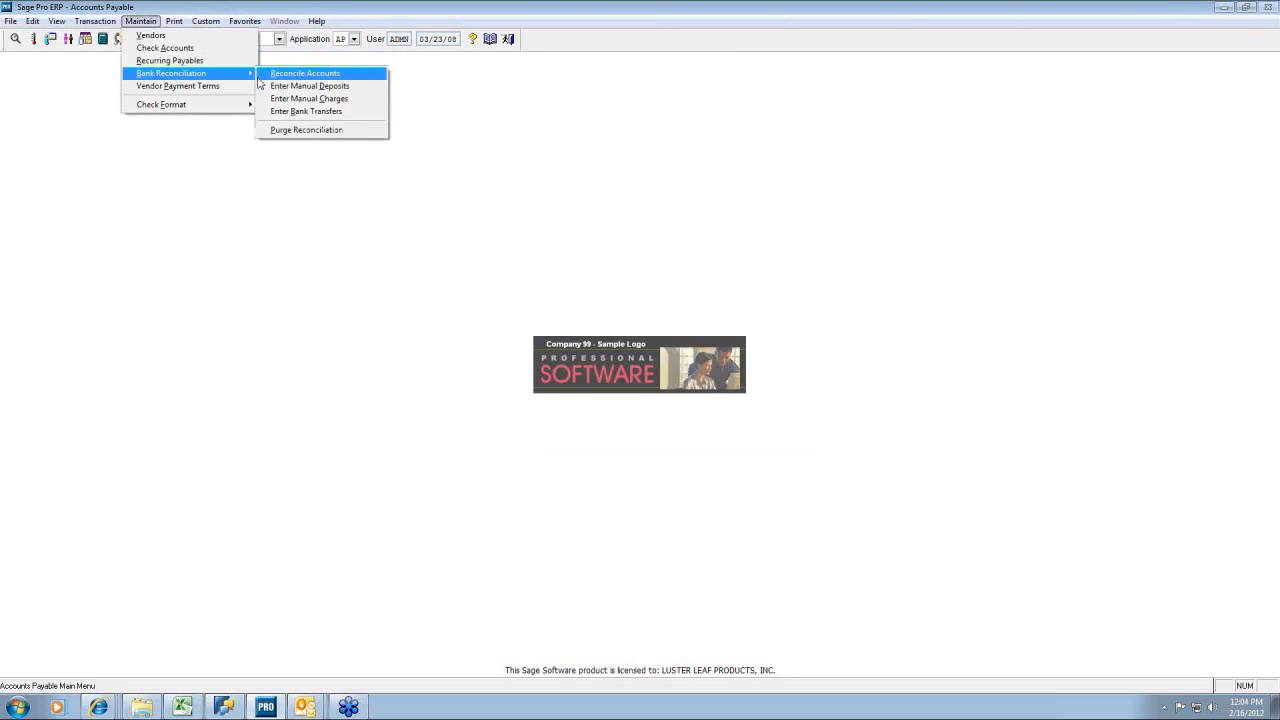
left_click(301, 75)
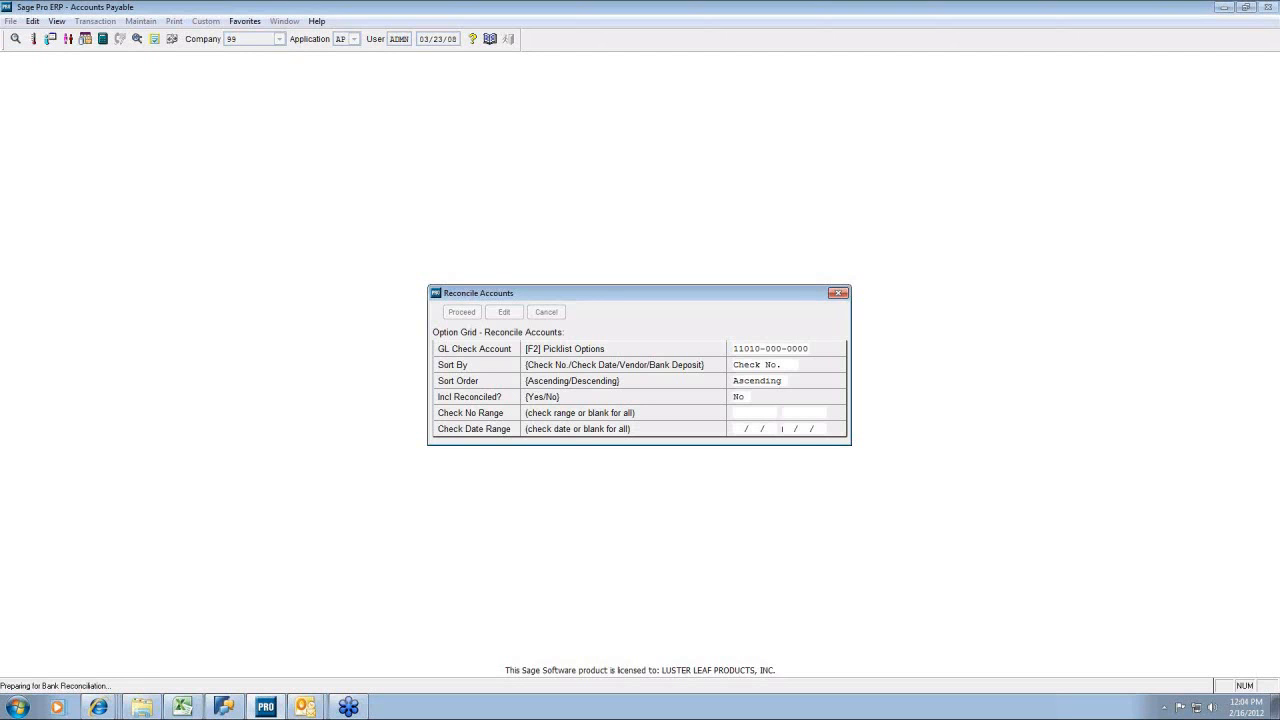
type("2/05/12")
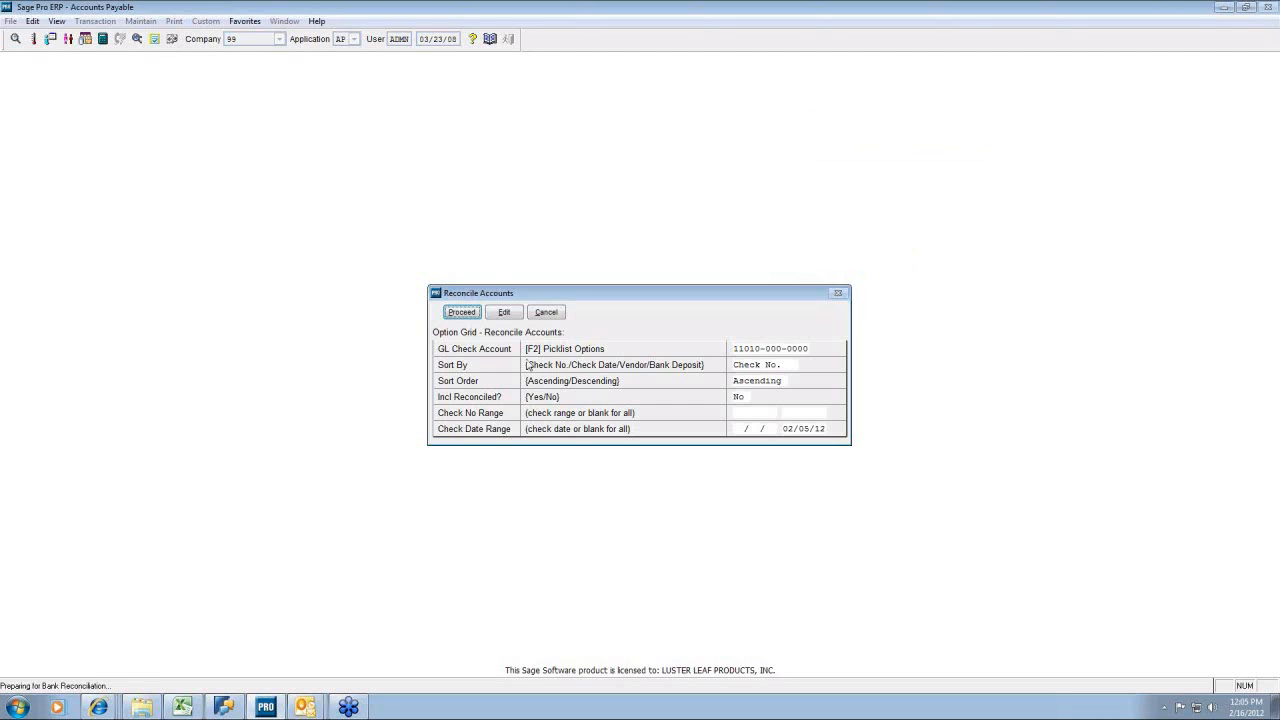
left_click(462, 312)
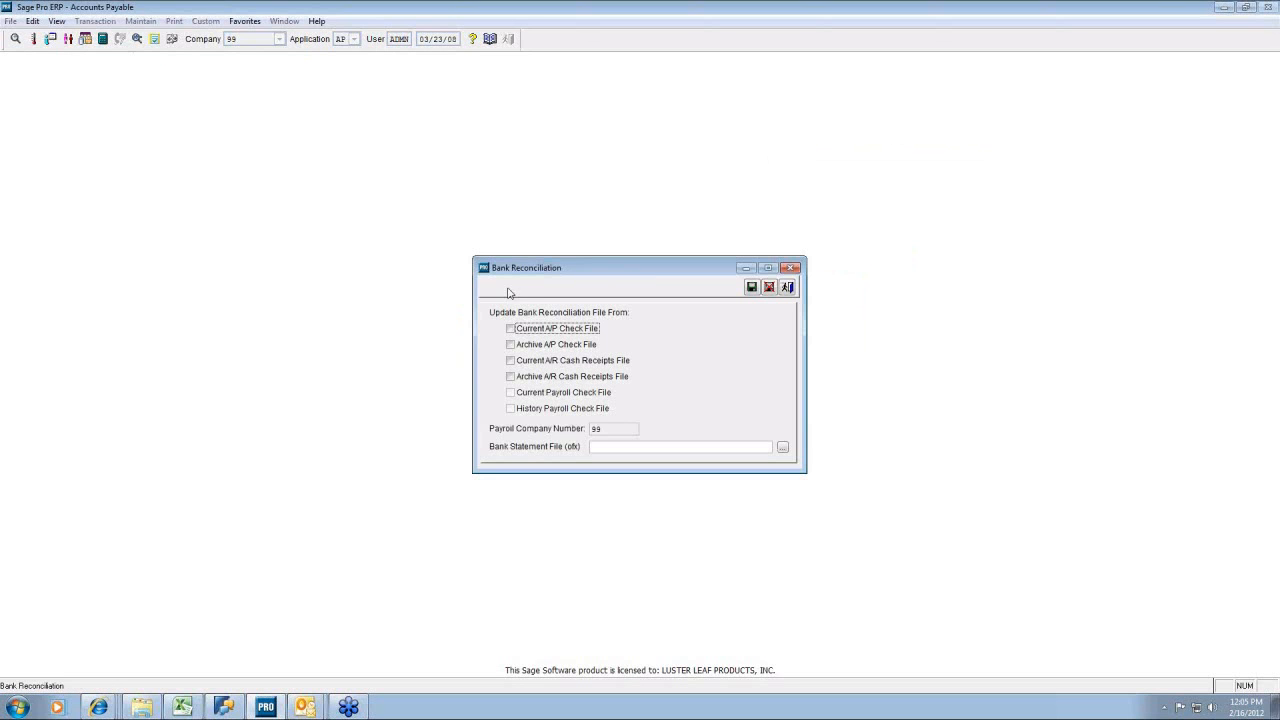
- Update the bank reconciliation file from the current and archive A/P check files and the current and archive A/R cash receipts files
left_click(510, 328)
left_click(510, 344)
left_click(510, 360)
left_click(510, 376)
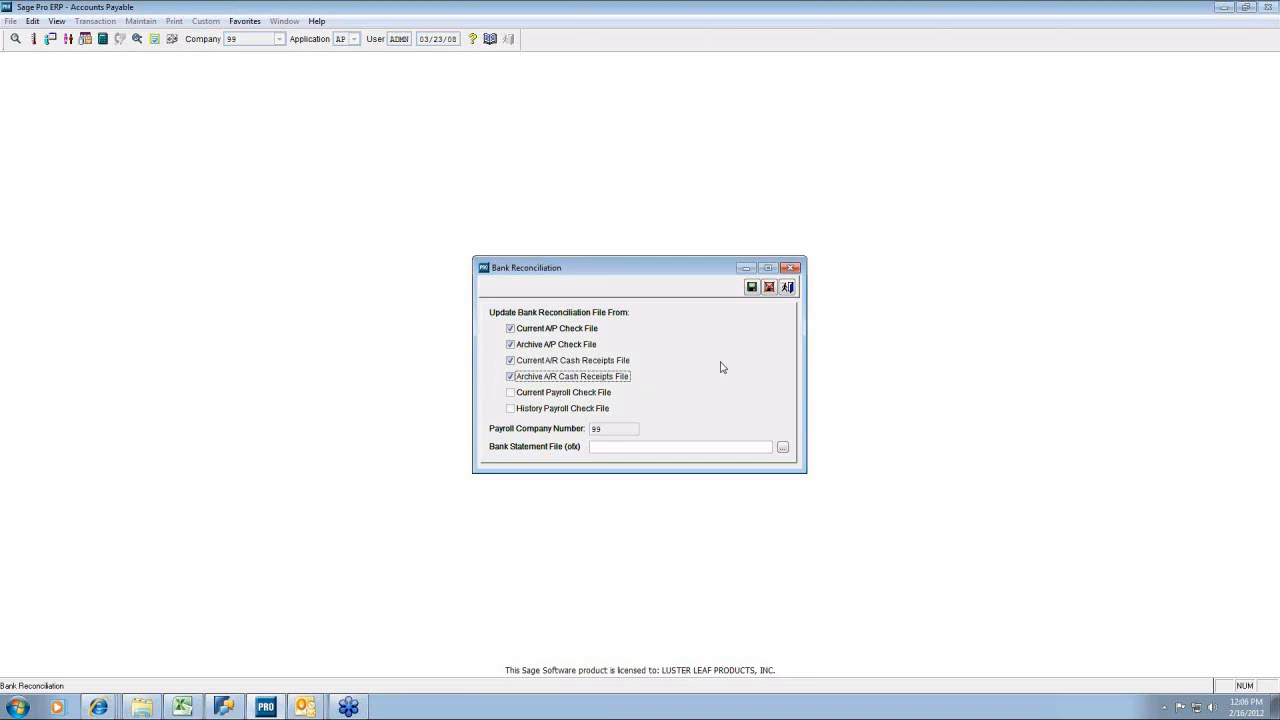
left_click(751, 287)
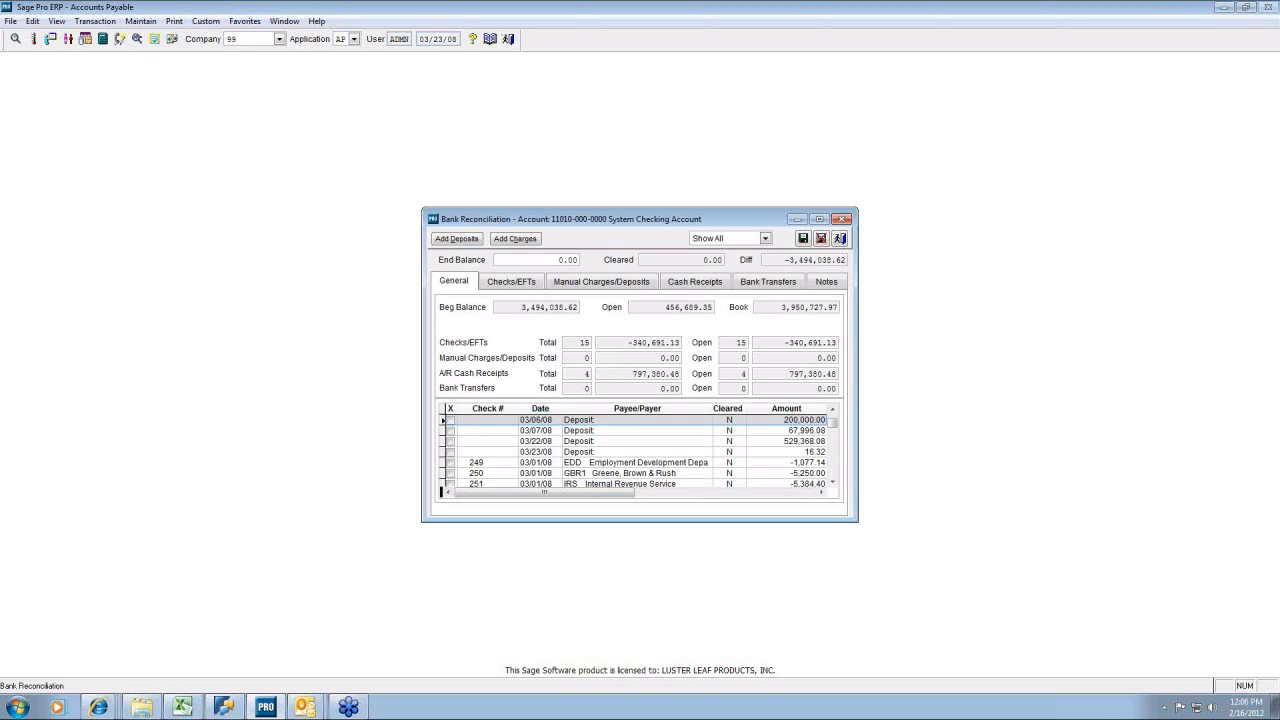
- Mark the four deposits dated 03/06/08, 03/07/08, 03/22/08 and 03/23/08 as cleared
left_click(449, 420)
left_click(449, 430)
left_click(449, 441)
left_click(449, 452)
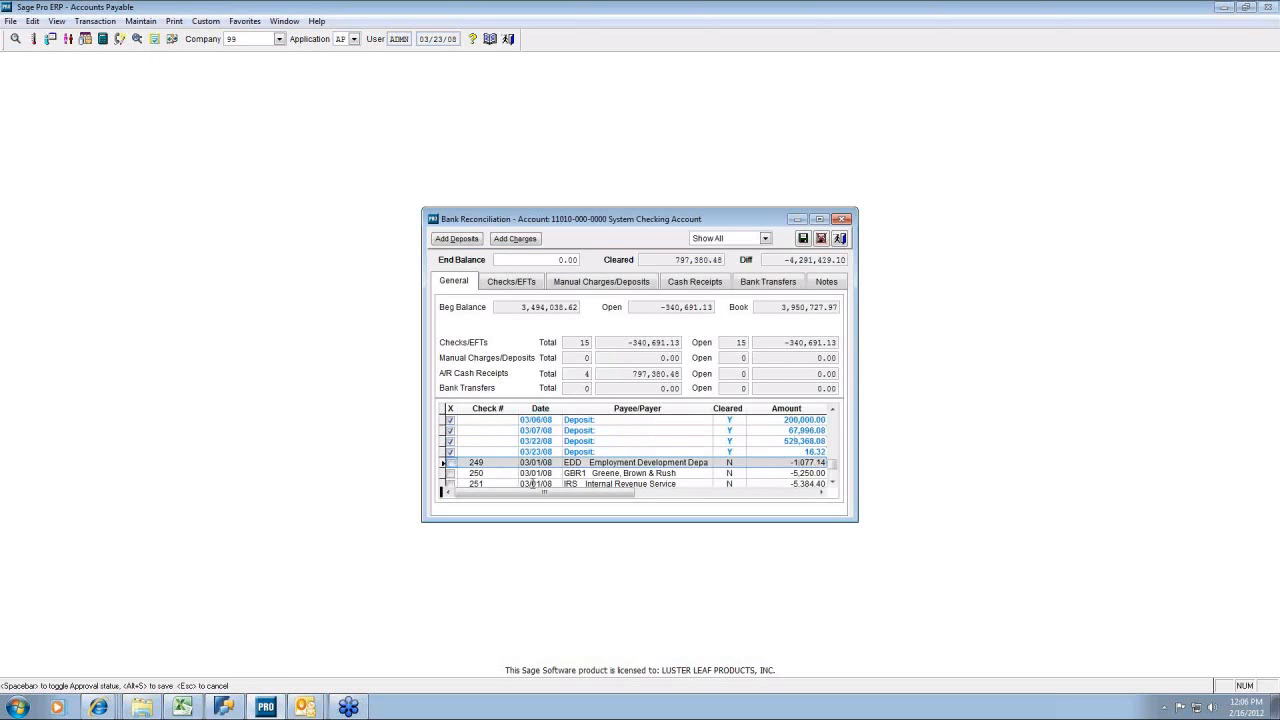
- Mark checks 249, 253, 254, 255, 256 and 258 as cleared in the System Checking reconciliation
left_click(449, 462)
left_click(832, 484)
left_click(832, 484)
left_click(832, 484)
left_click(832, 484)
left_click(832, 484)
left_click(832, 484)
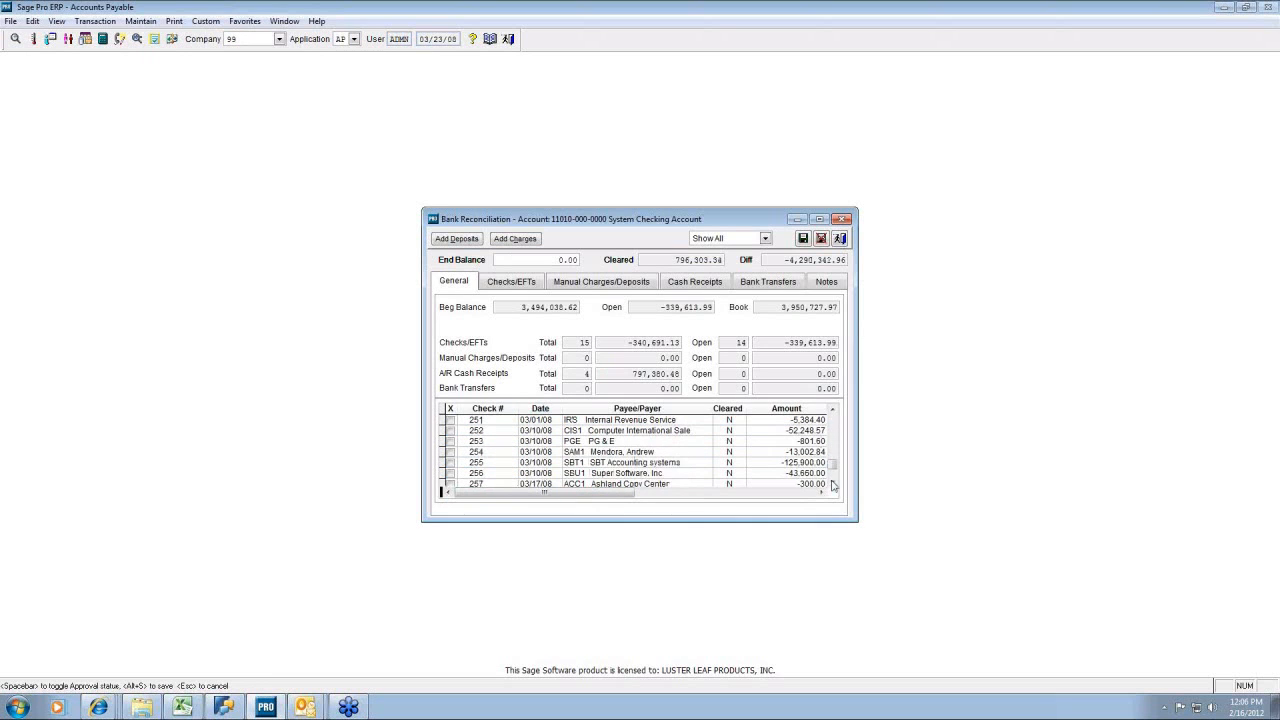
left_click(449, 441)
left_click(449, 452)
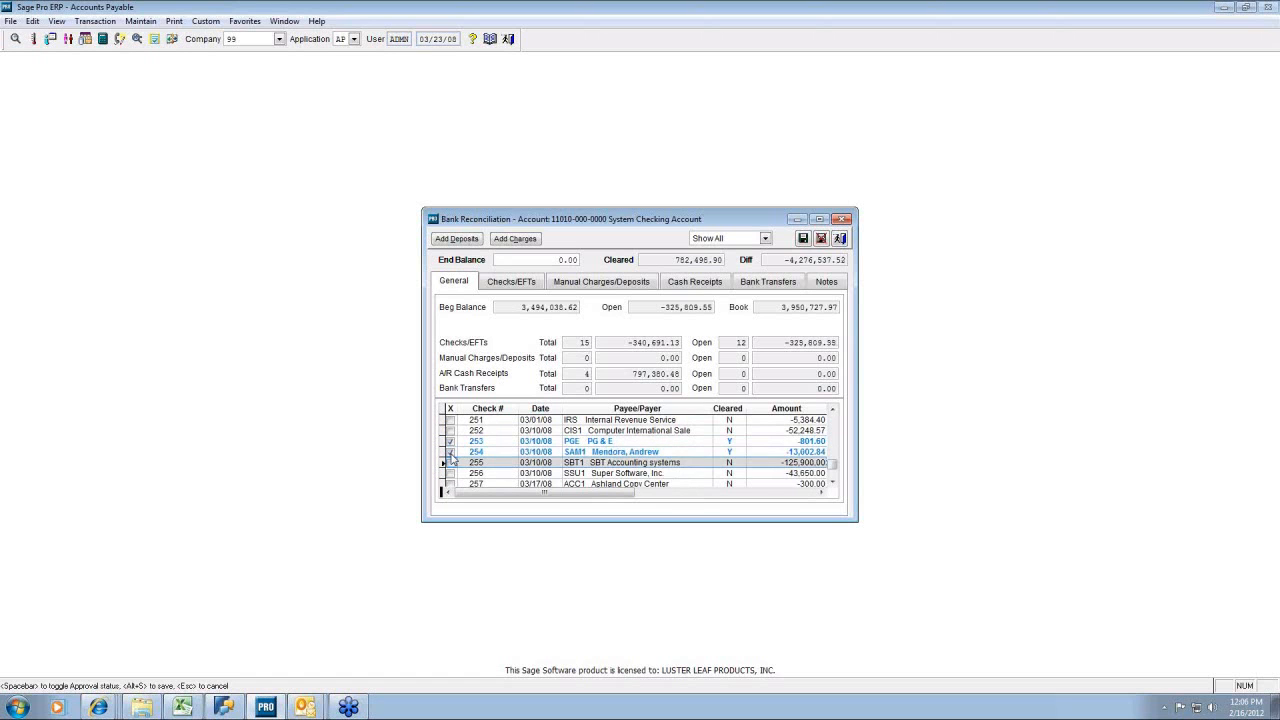
left_click(449, 462)
left_click(449, 473)
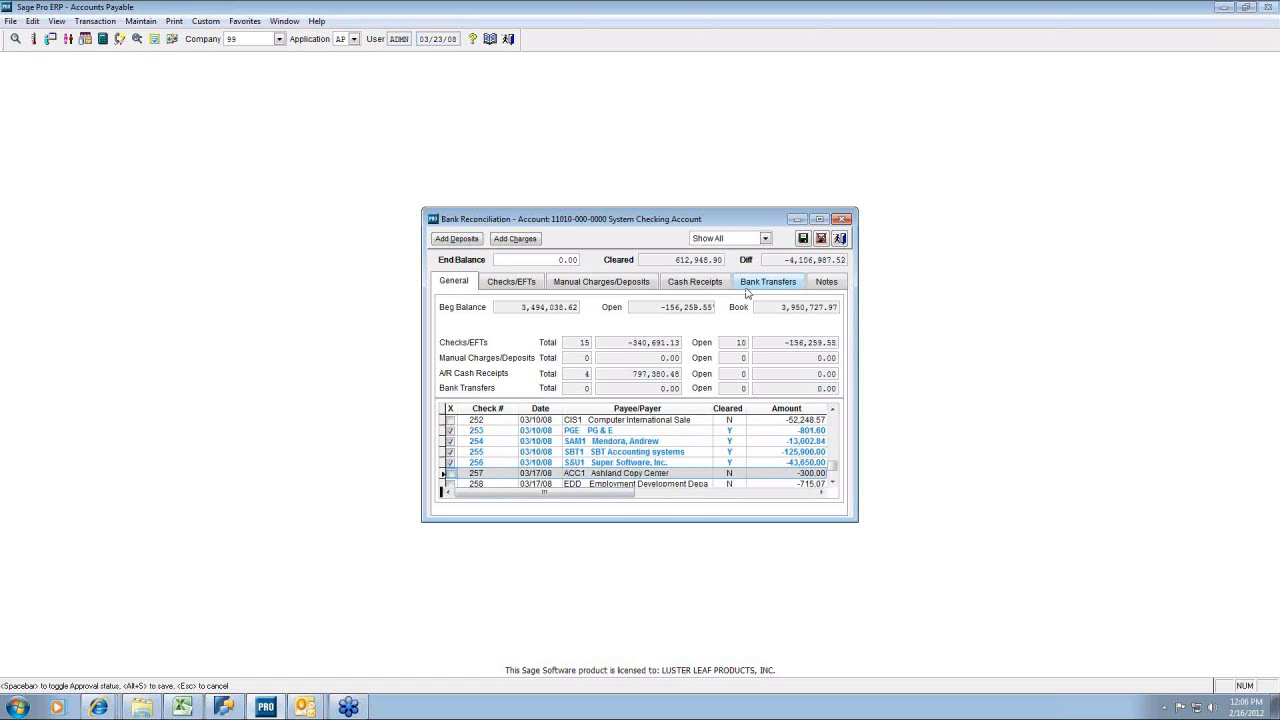
left_click(449, 484)
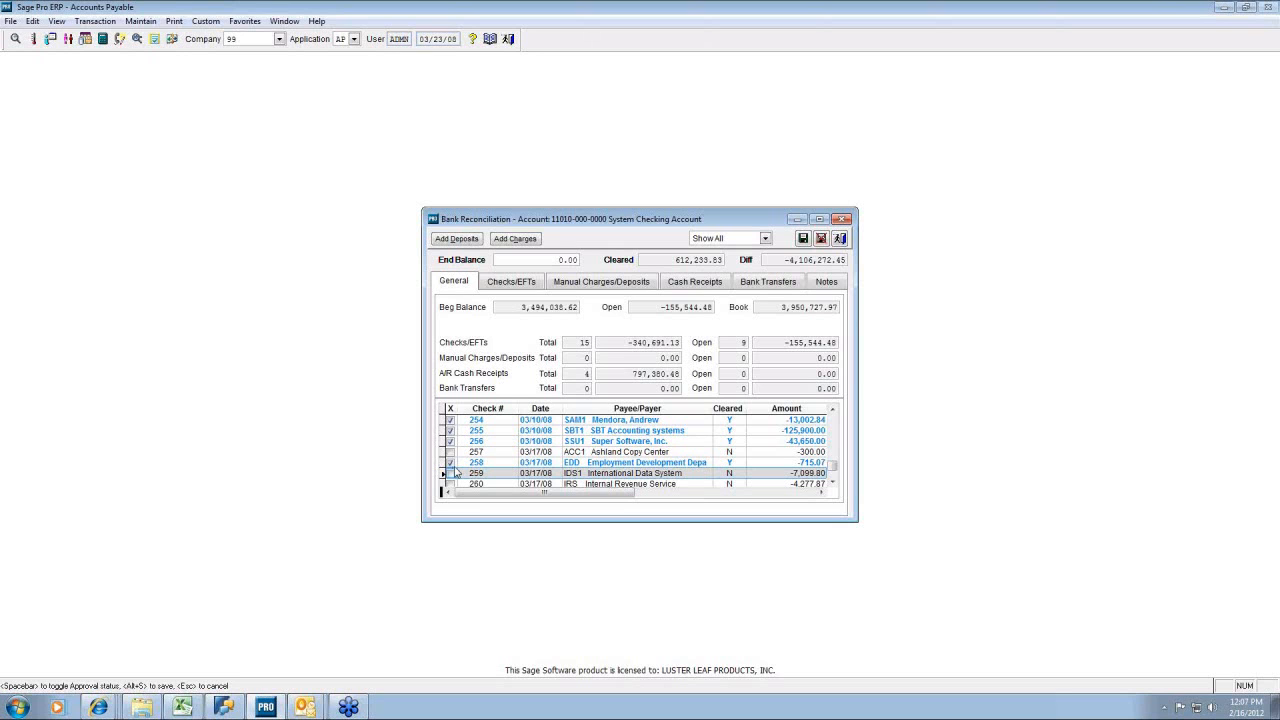
- Add a manual charge to the checking account with reference BANK FEE and amount 25.00, keeping the default date
left_click(593, 284)
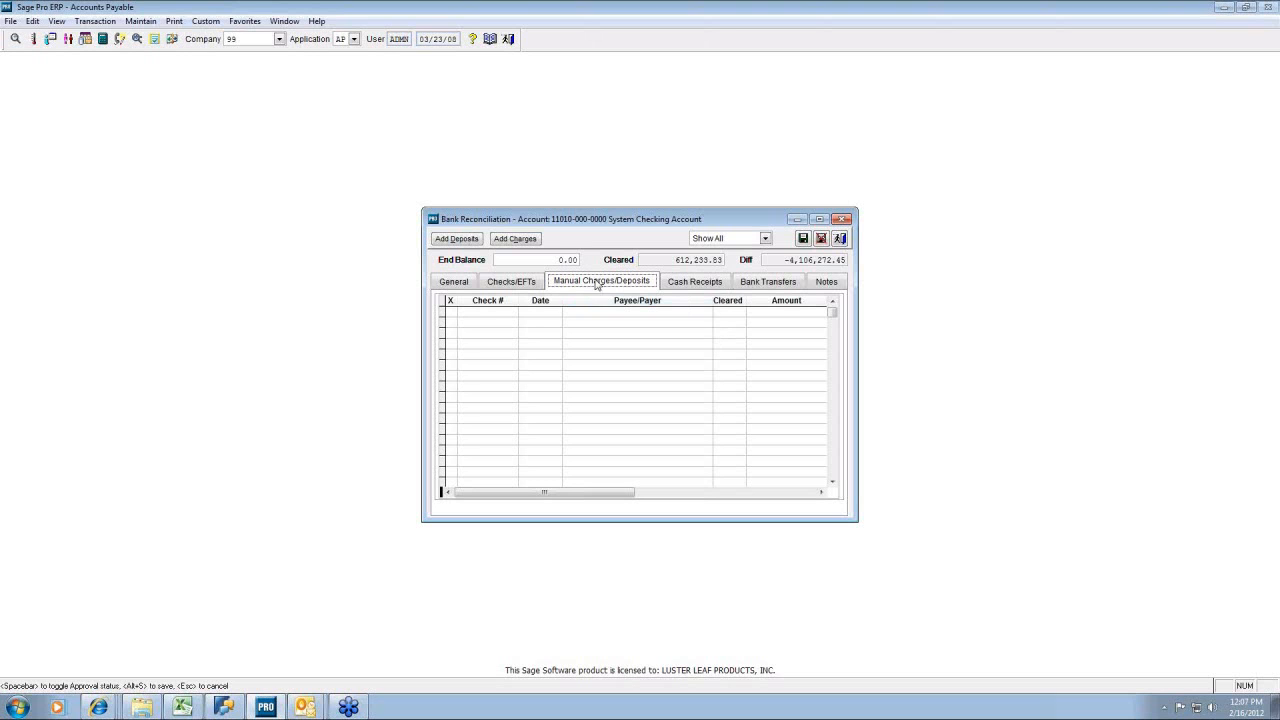
left_click(515, 239)
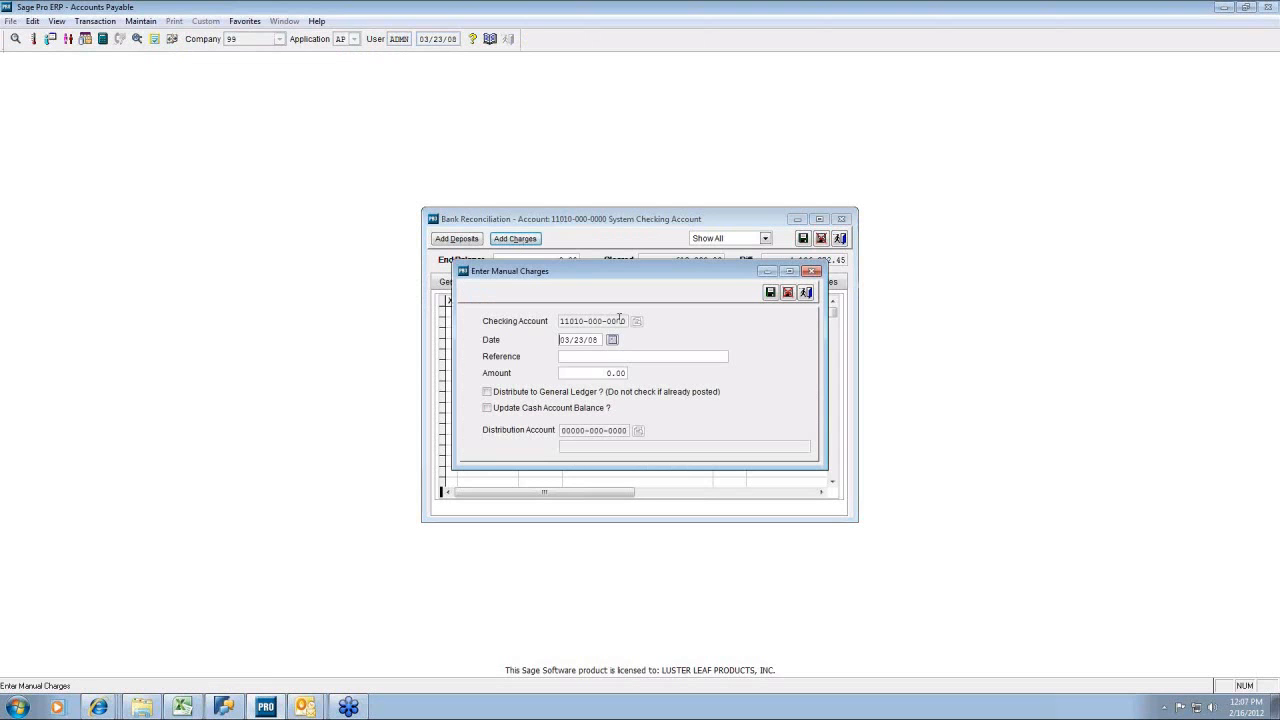
type("BANK FEE")
key("Tab")
type("25")
key("Tab")
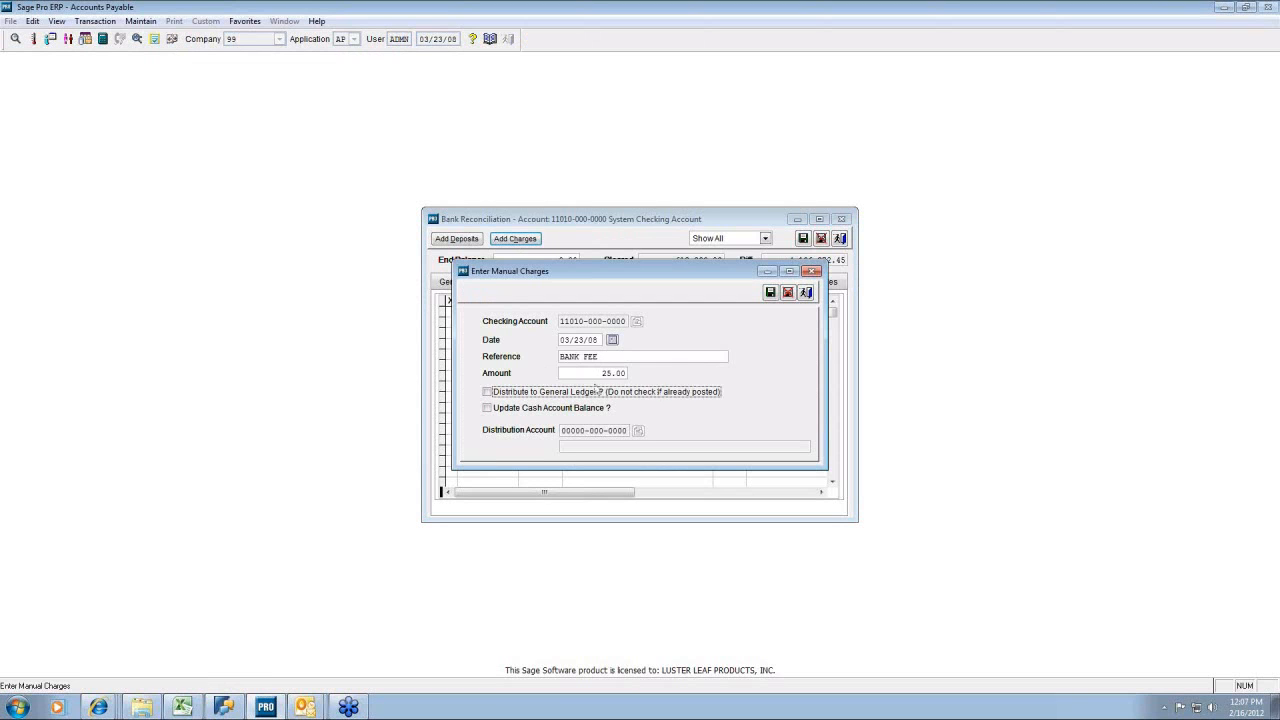
- Distribute the bank fee to the general ledger using the Bank Charges account, and enable updating the cash account balance
left_click(487, 392)
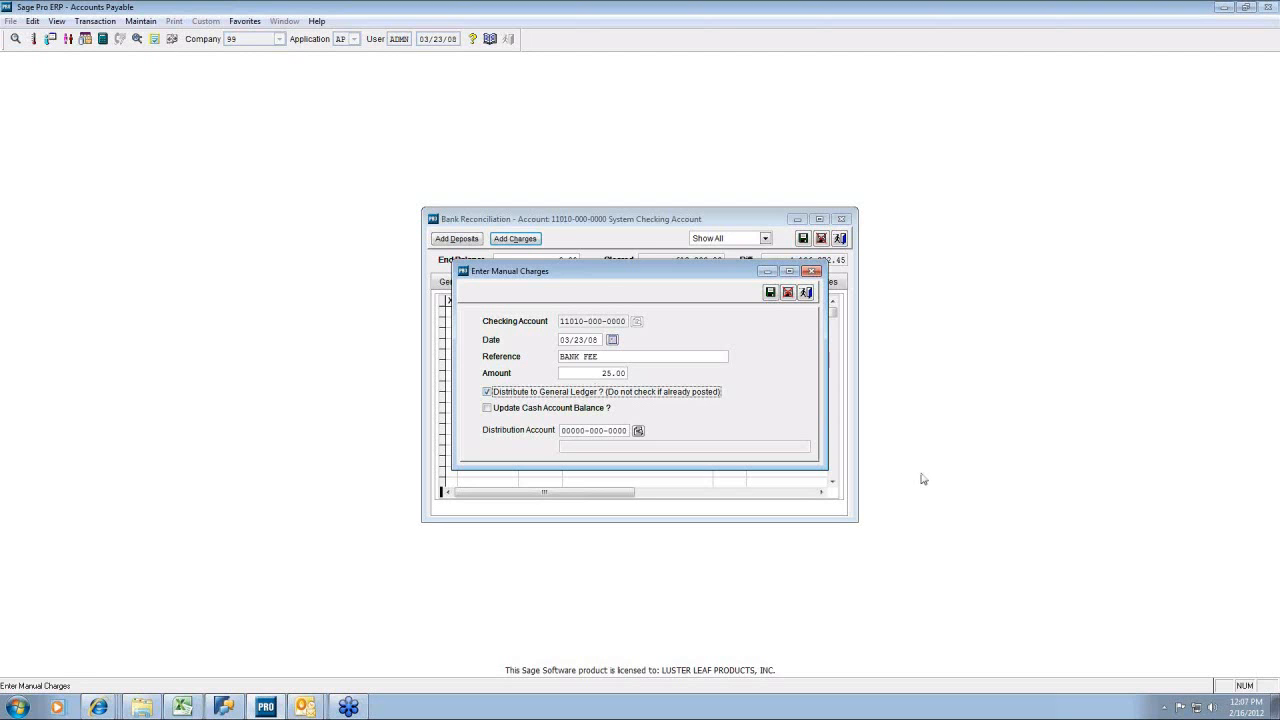
left_click(638, 430)
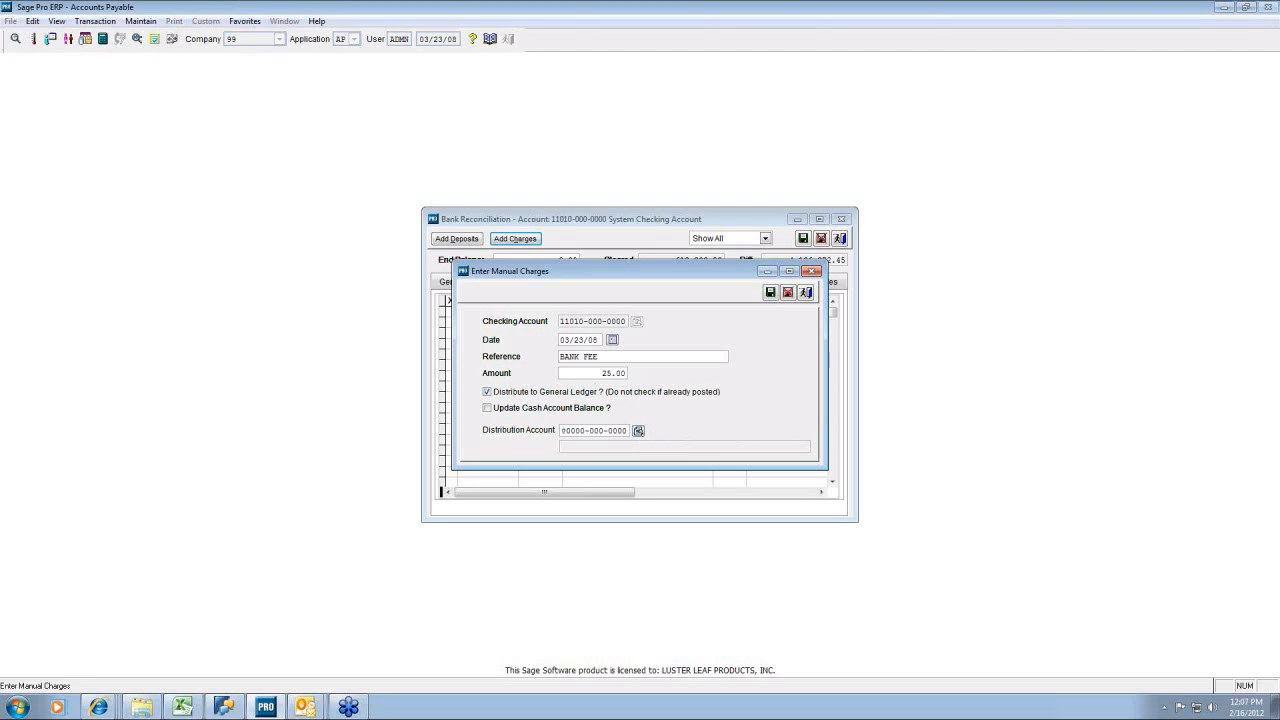
left_click(591, 382)
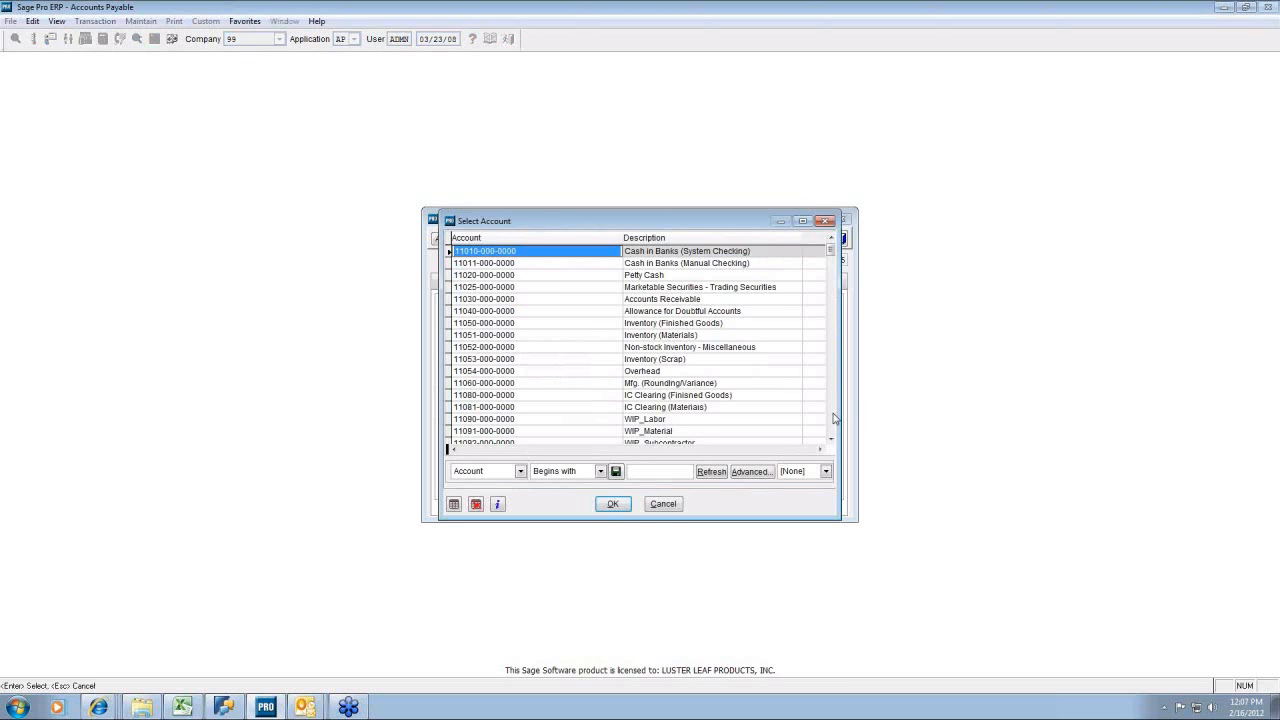
left_click(833, 418)
left_click(833, 419)
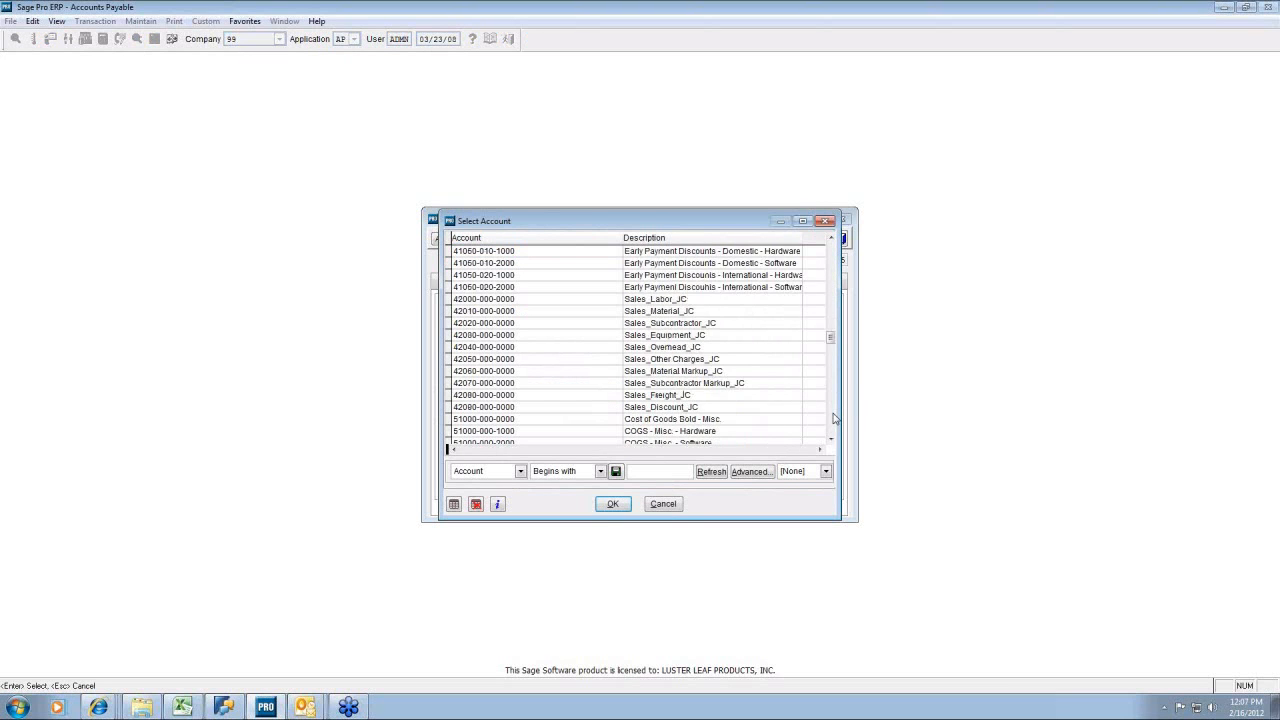
left_click(833, 423)
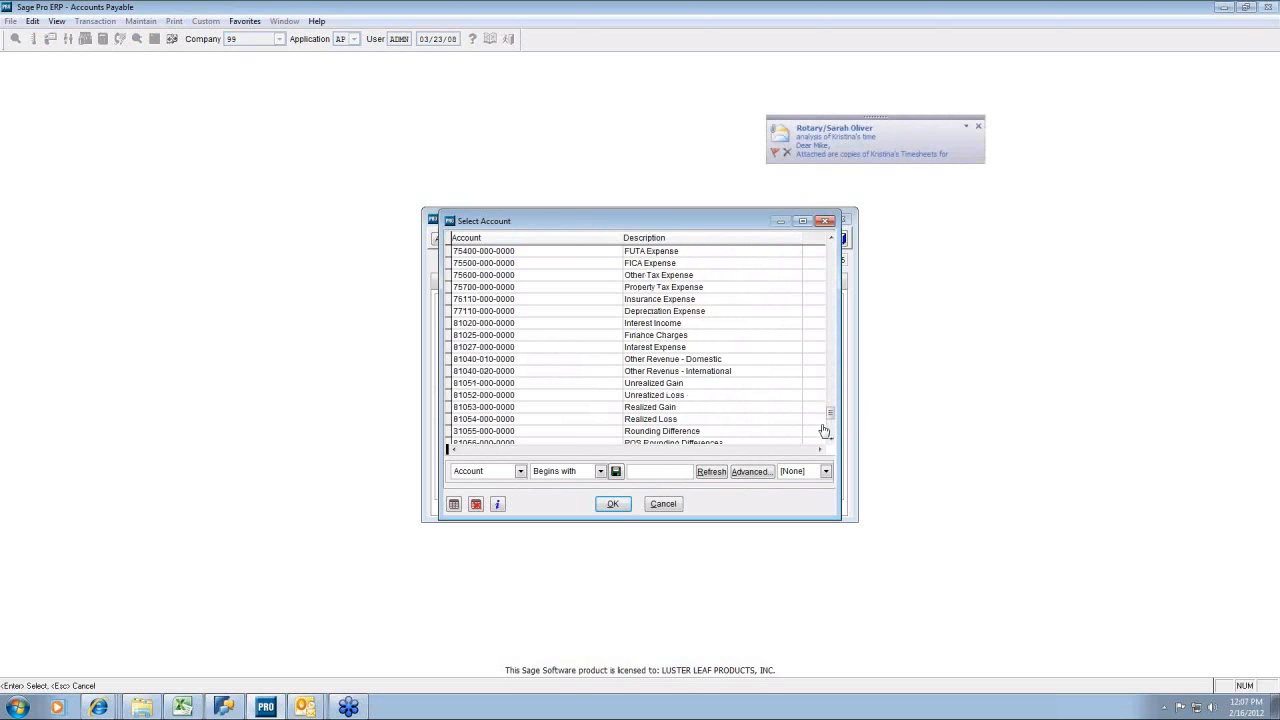
left_click(831, 241)
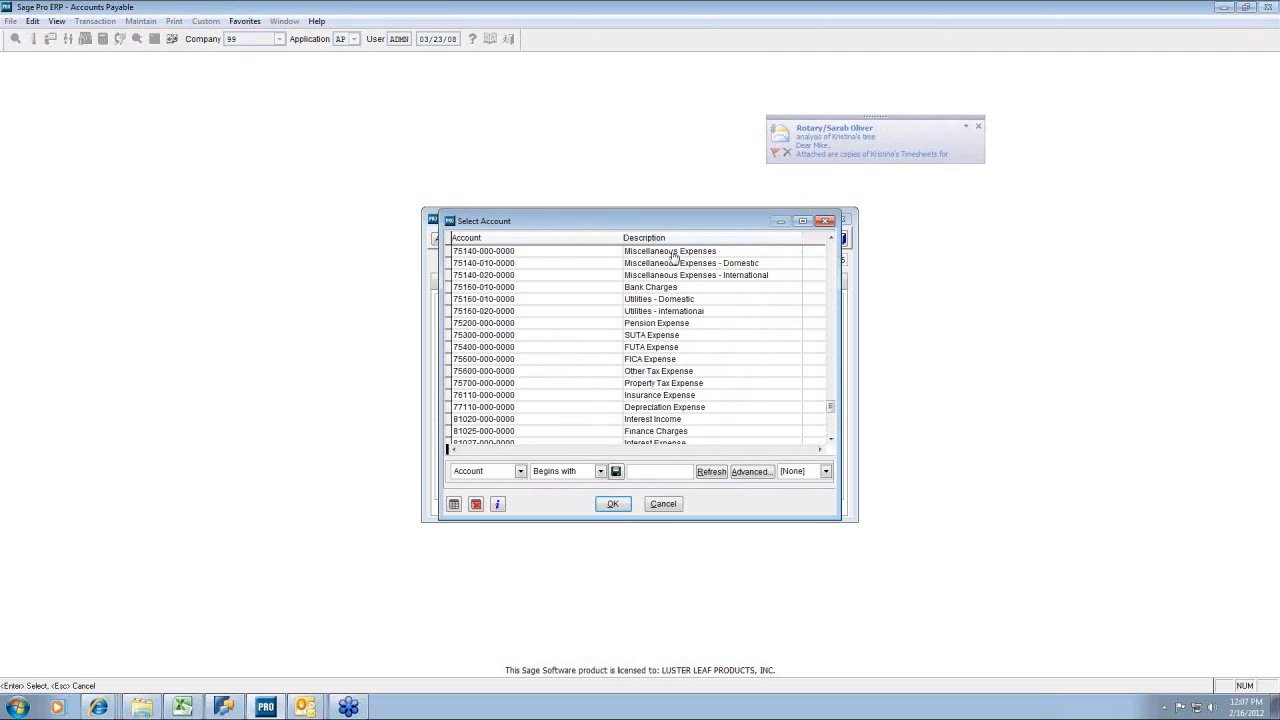
left_click(617, 288)
left_click(613, 504)
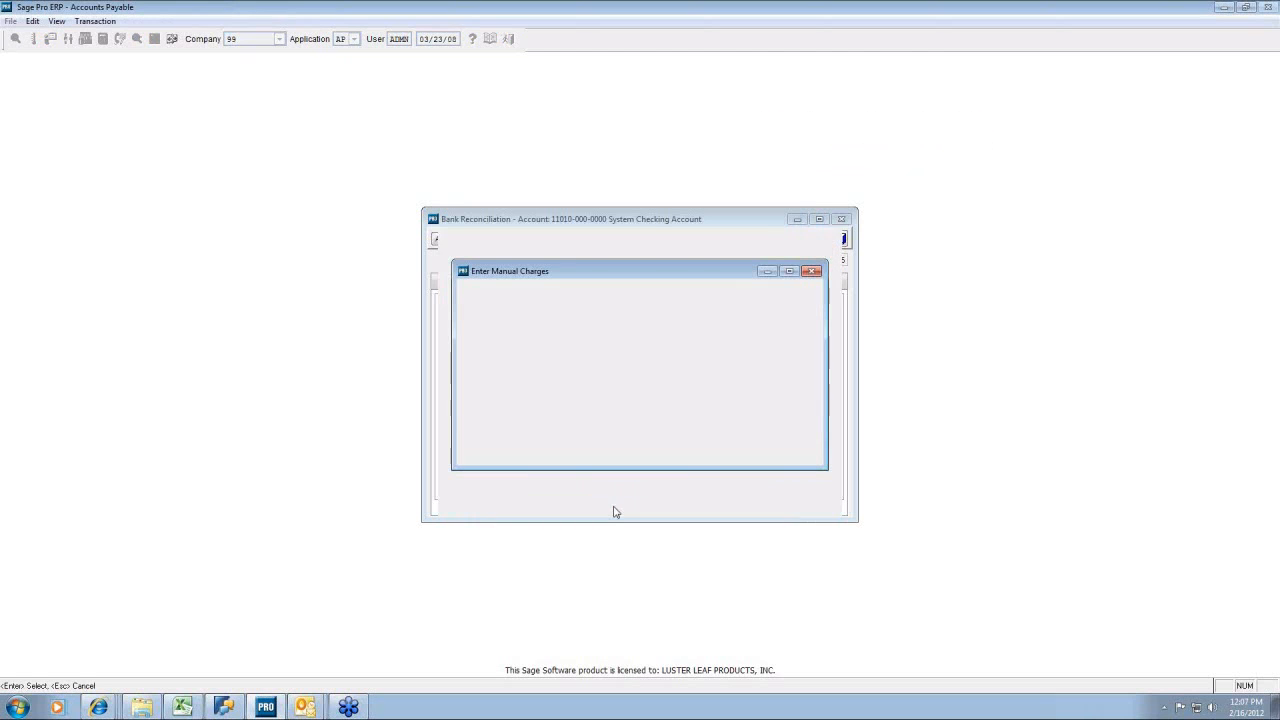
left_click(492, 411)
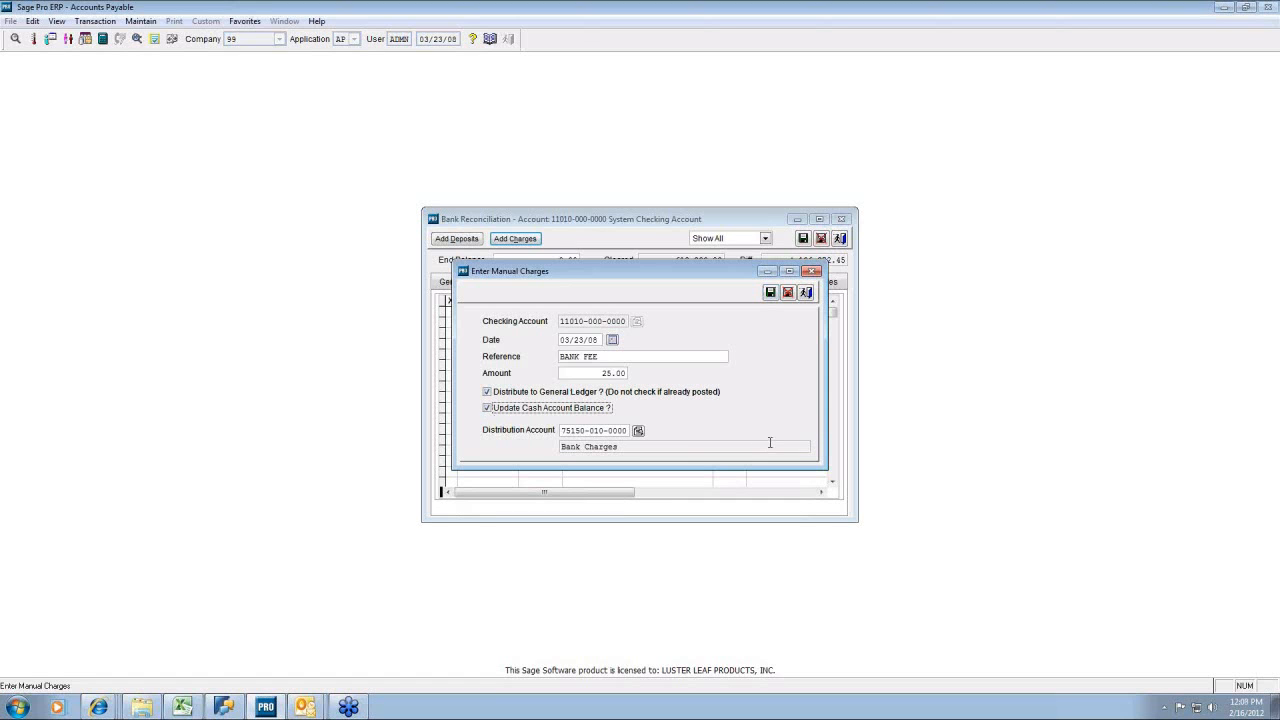
- Save the bank fee charge and mark it as cleared among the manual charges
left_click(770, 292)
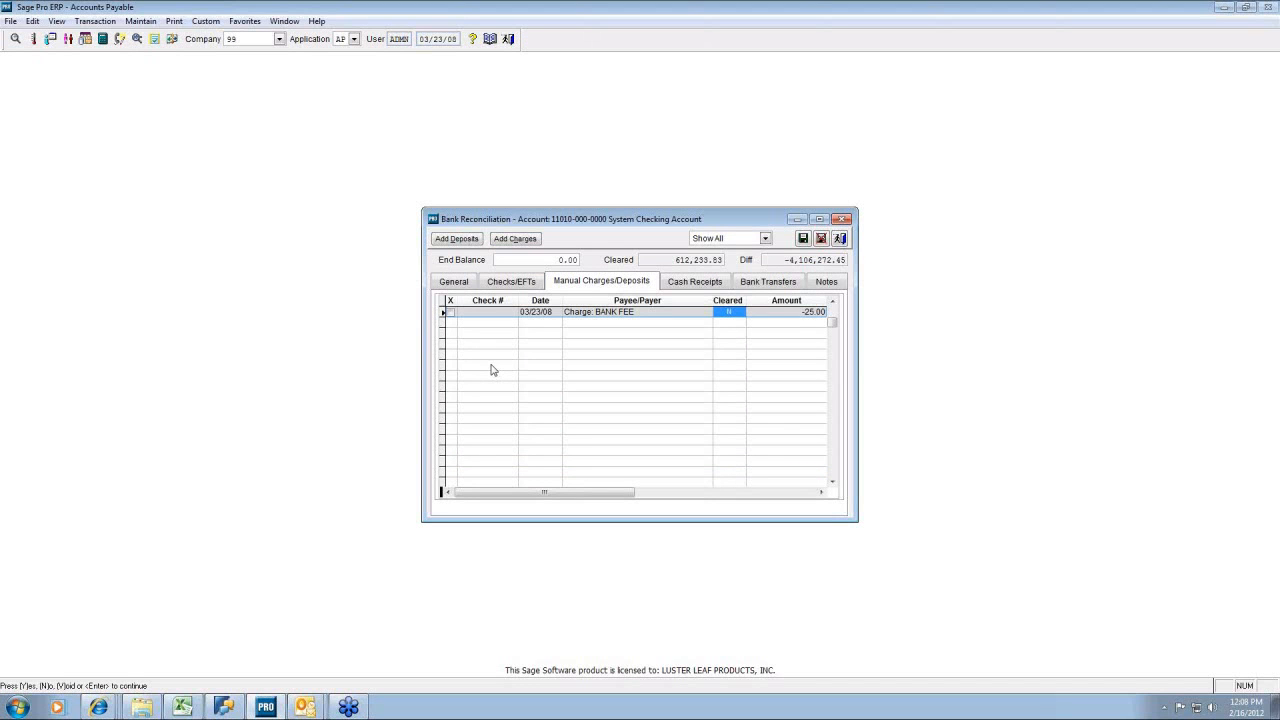
left_click(451, 313)
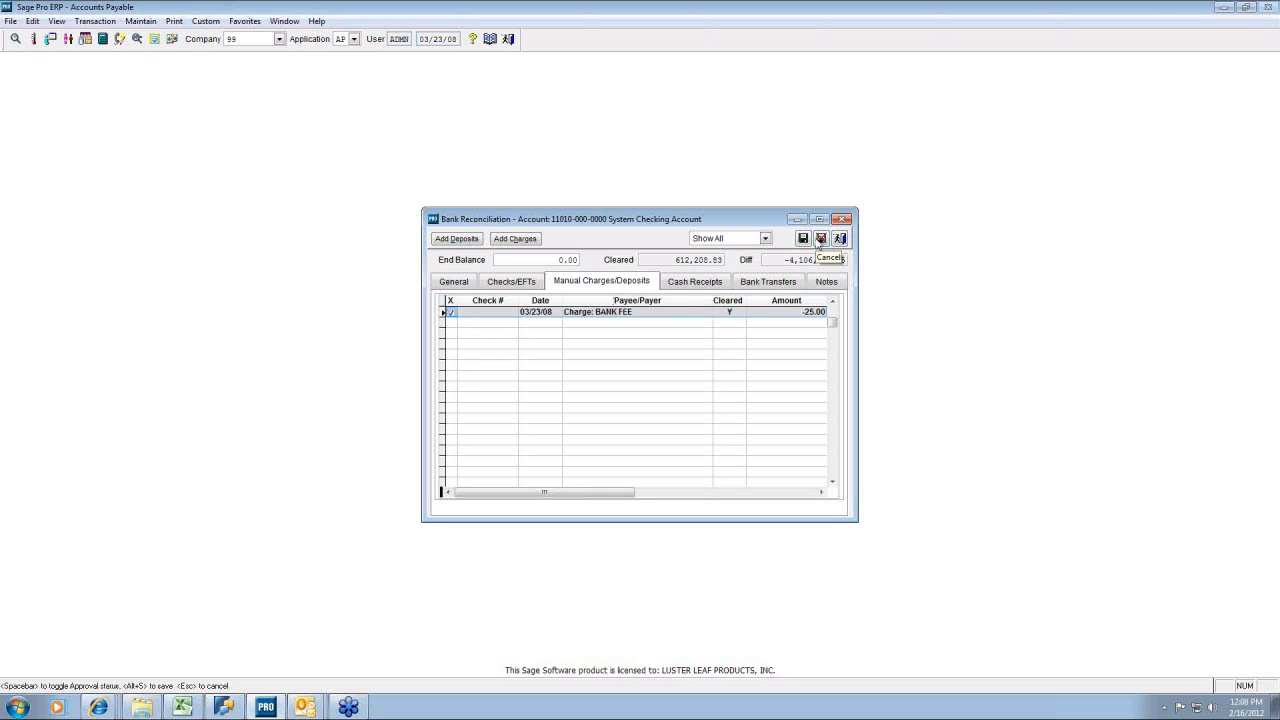
- Cancel the pending changes in the System Checking reconciliation and exit it without saving
left_click(820, 239)
left_click(615, 385)
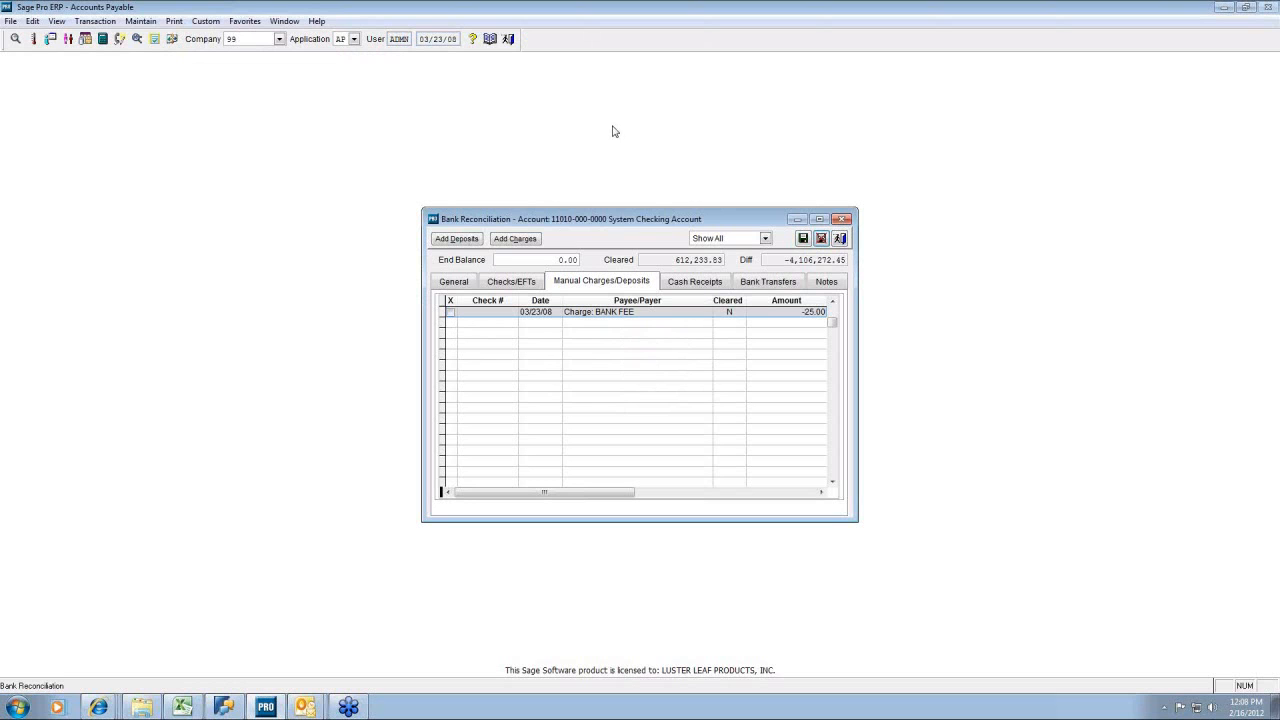
left_click(820, 238)
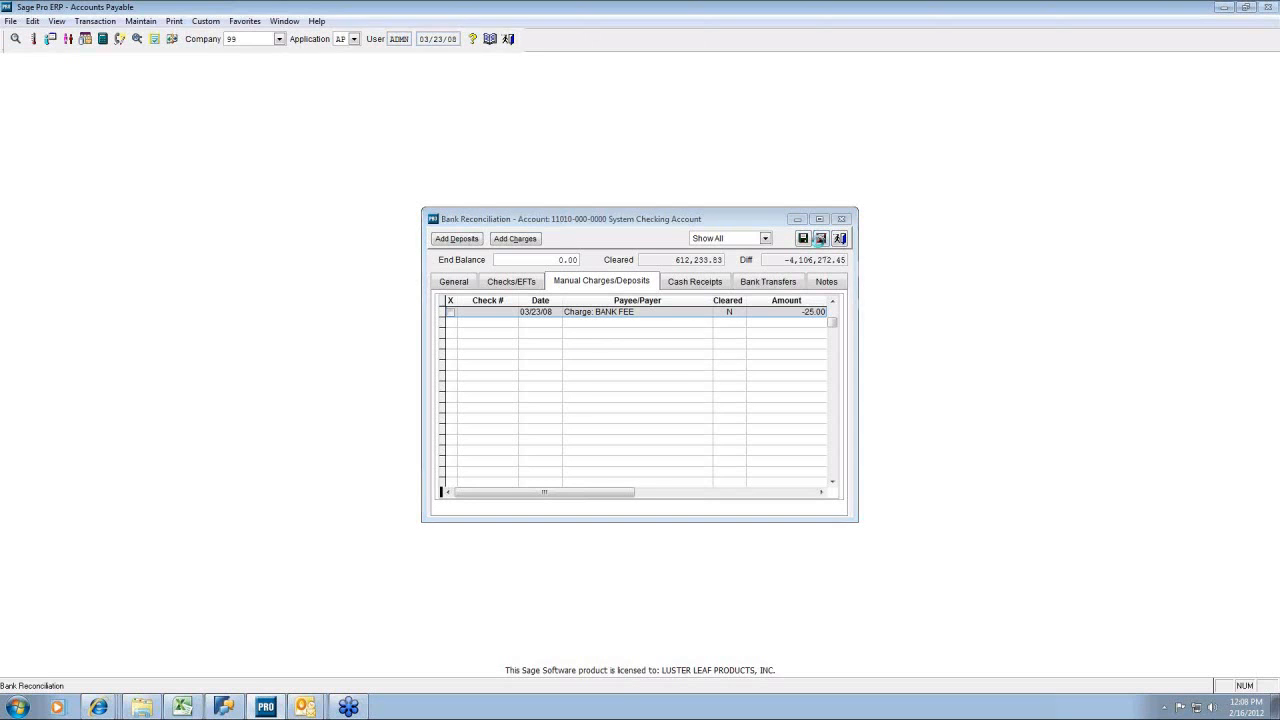
left_click(616, 388)
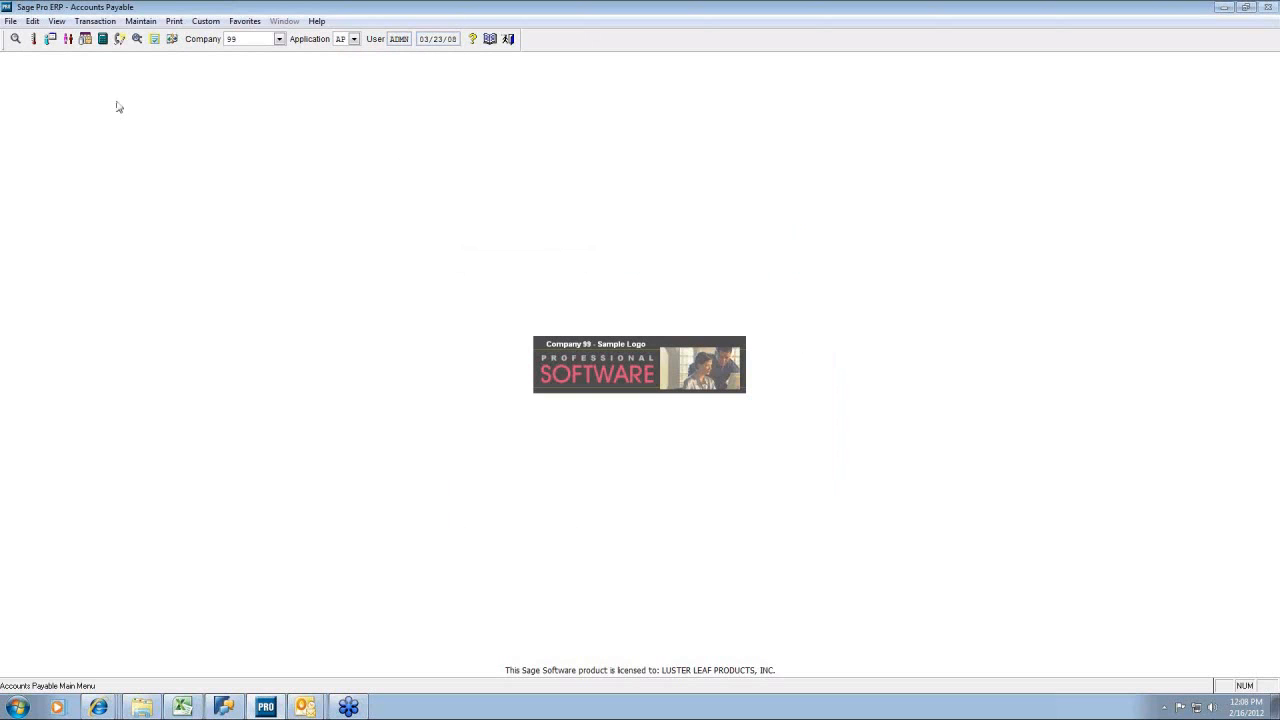
- Start closing unbilled PO receipts for vendor ABC1, listing receipts from all active and archived sources
left_click(101, 23)
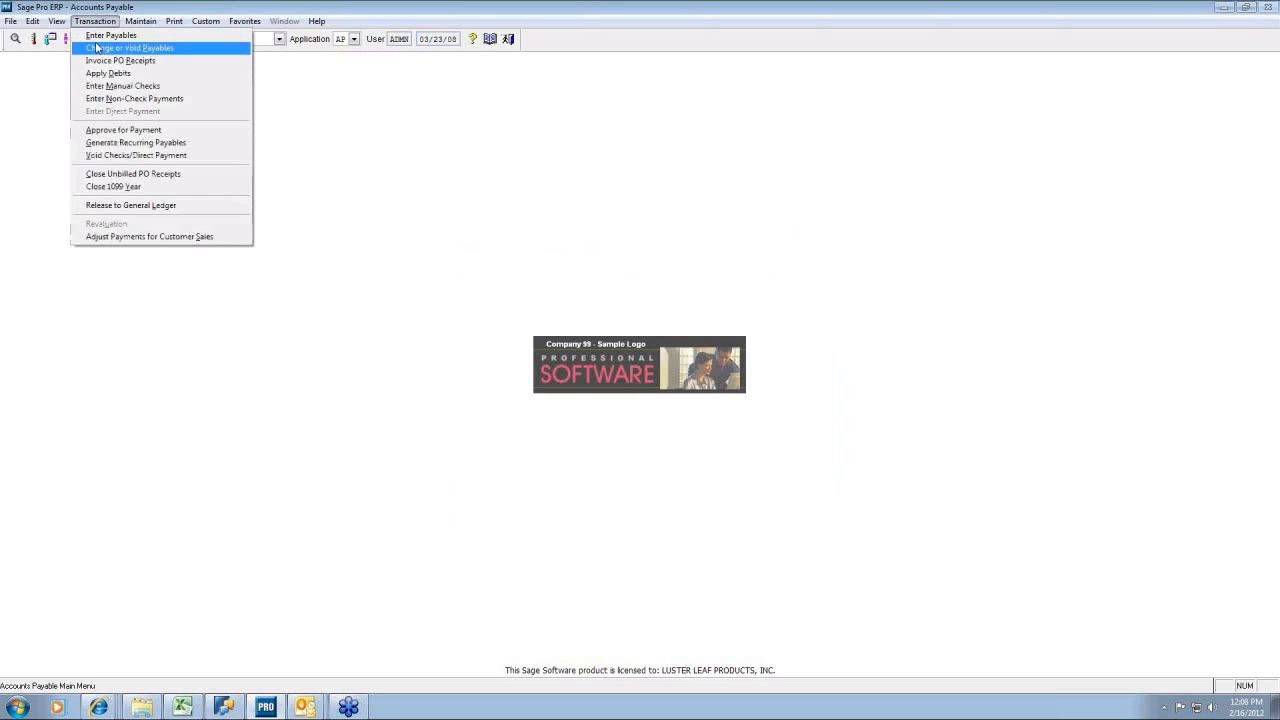
left_click(157, 177)
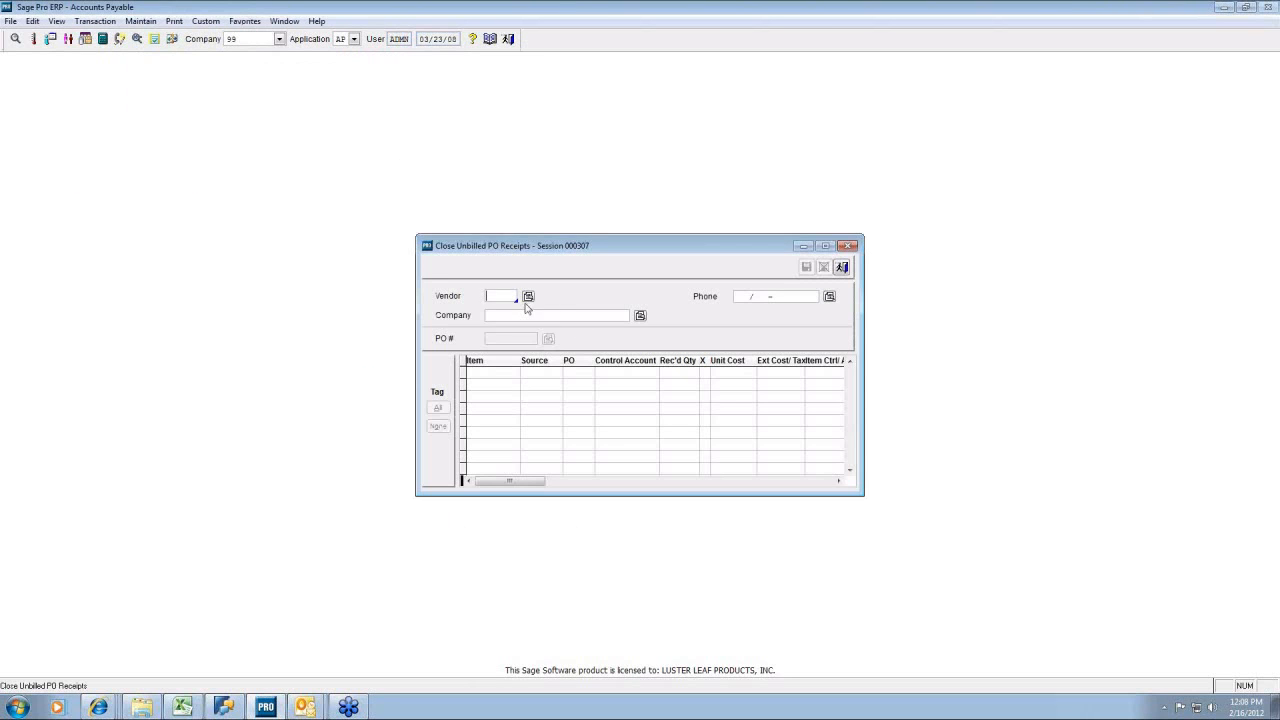
left_click(528, 297)
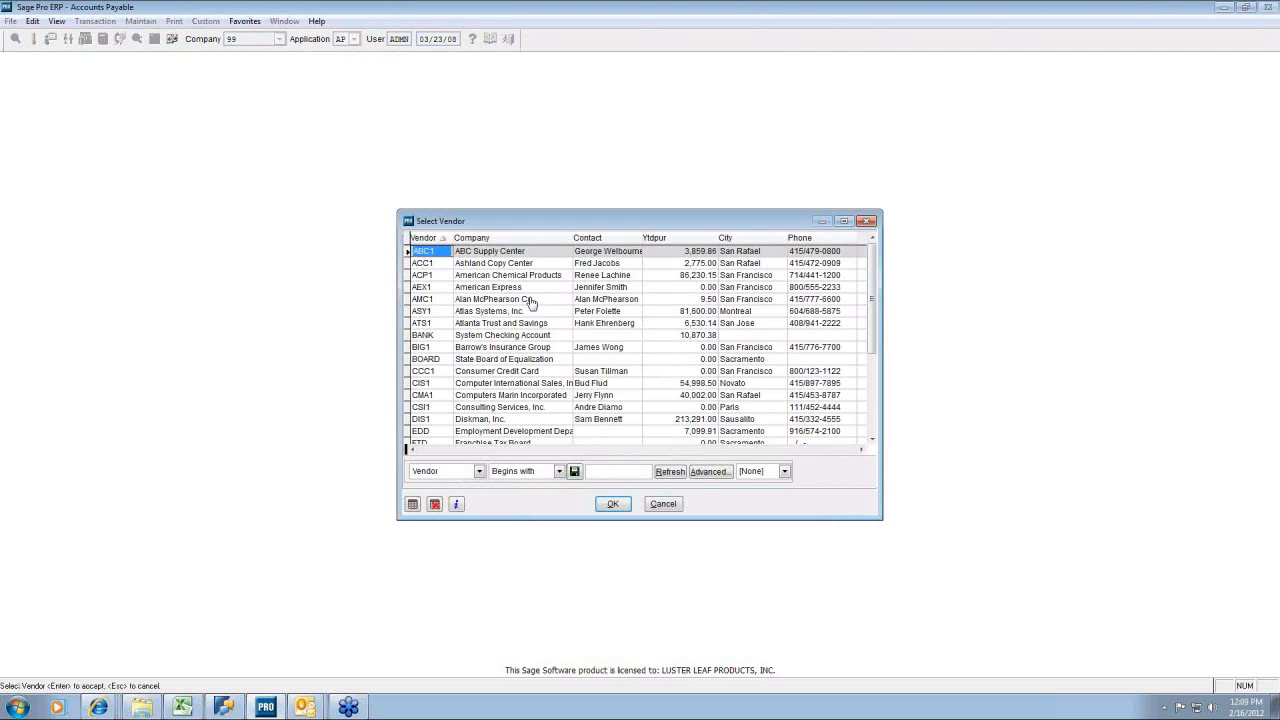
key("Return")
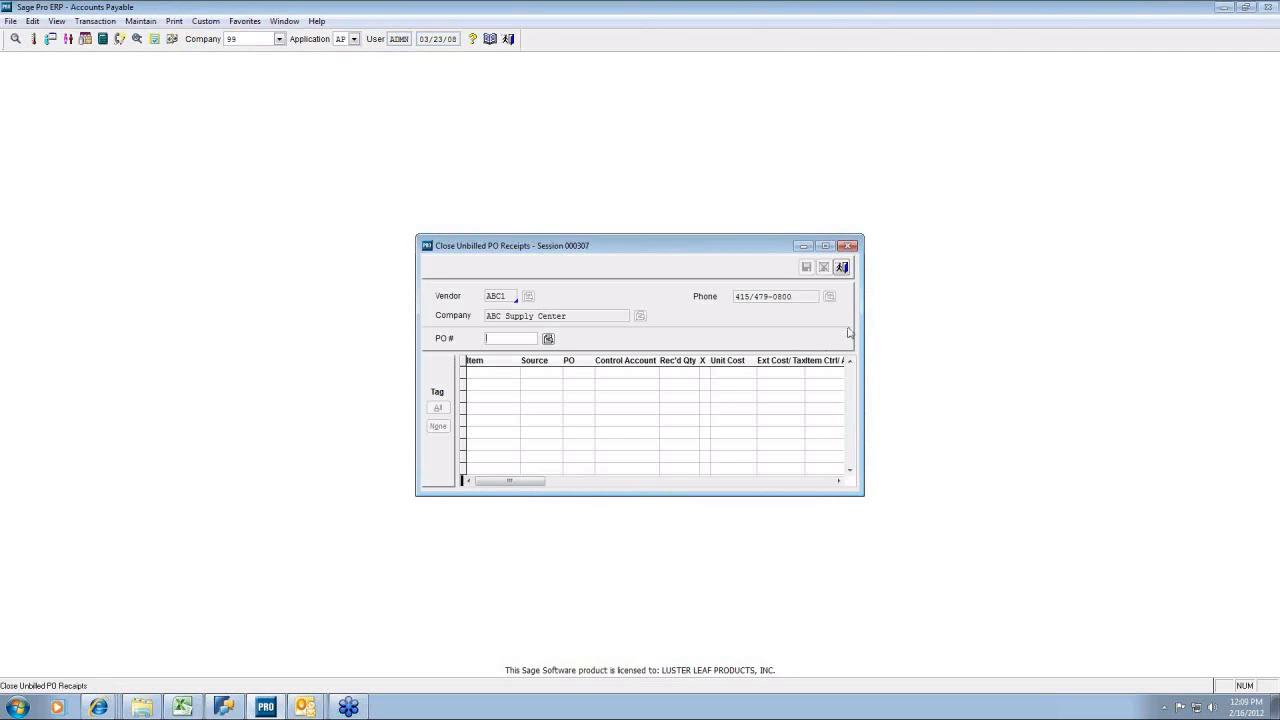
left_click(548, 339)
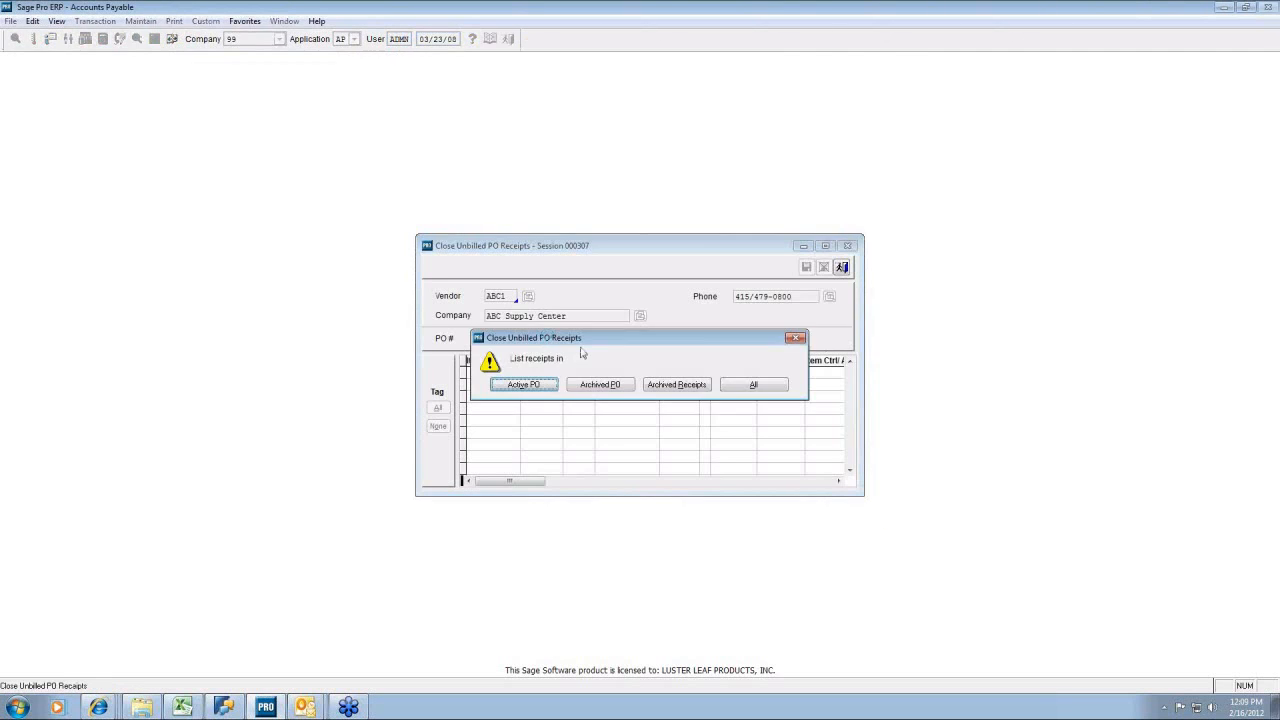
left_click(752, 385)
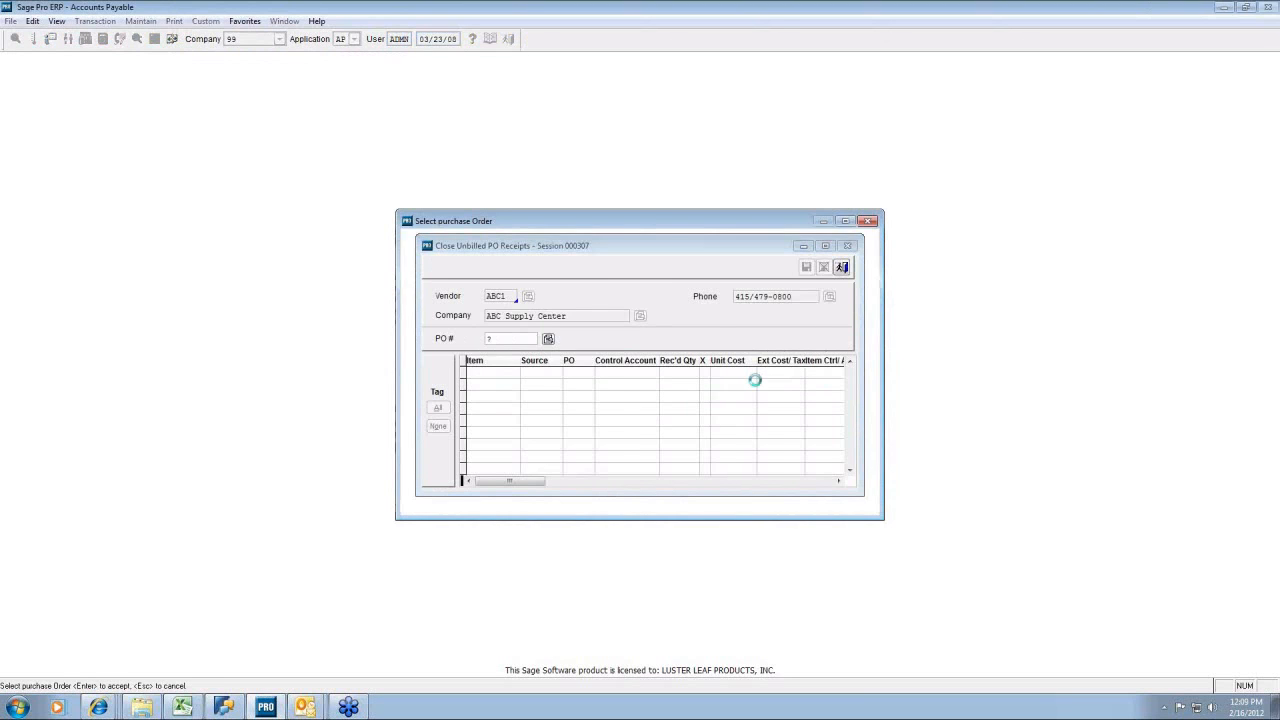
- Select purchase order 1216 of ABC Supply Center for closing its unbilled receipts
key("Down")
key("Down")
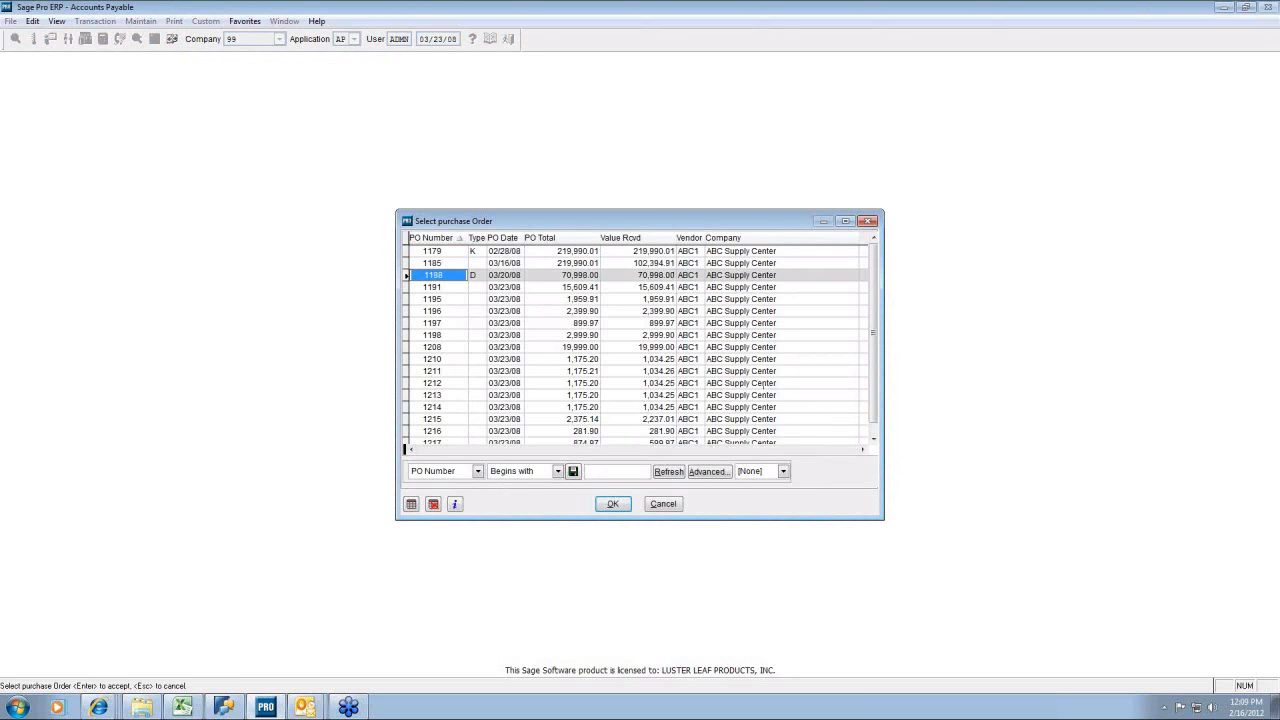
key("Down")
key("Down")
key("Down")
key("Down")
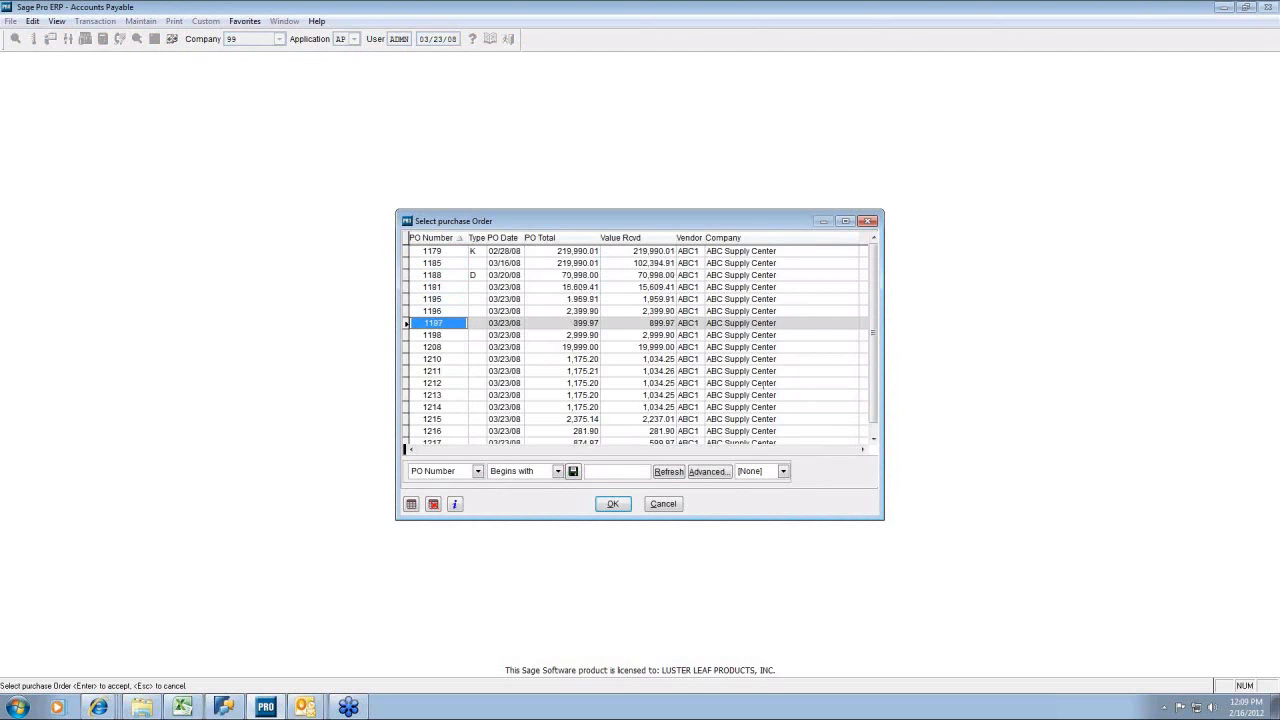
key("Down")
key("Down")
key("Down")
key("Down")
key("Down")
key("Down")
key("Down")
key("Down")
key("Down")
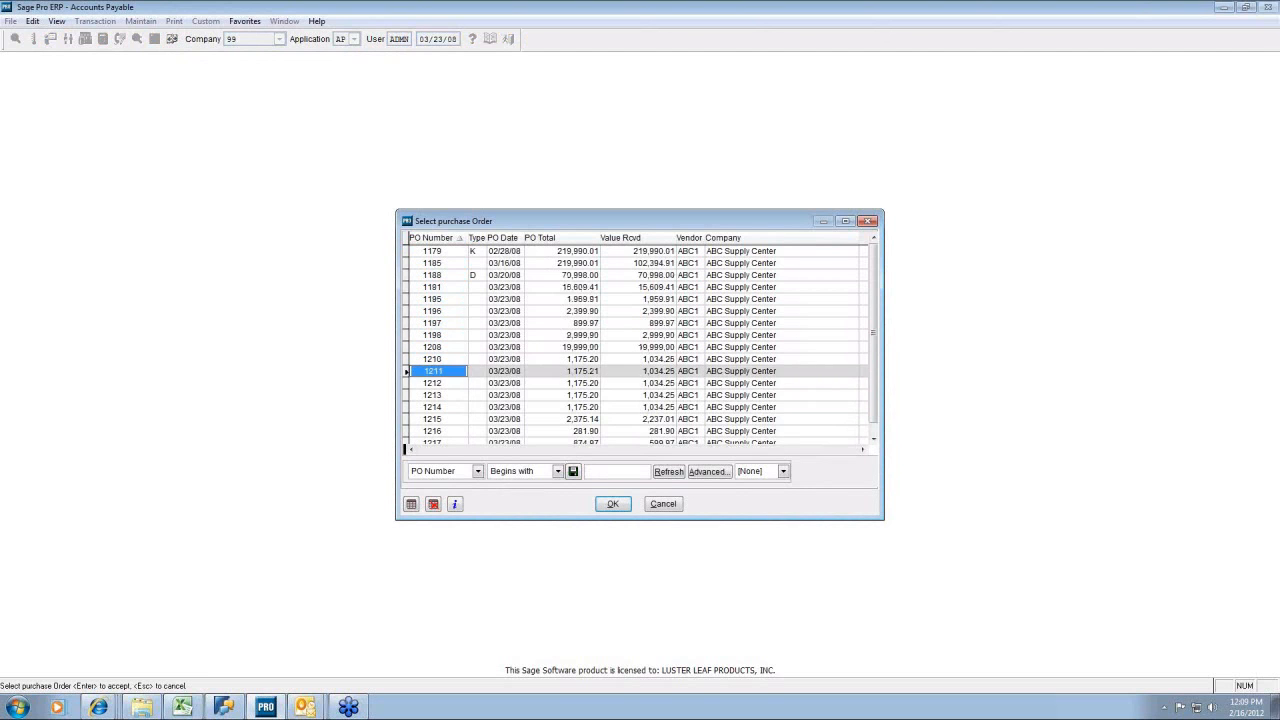
key("Return")
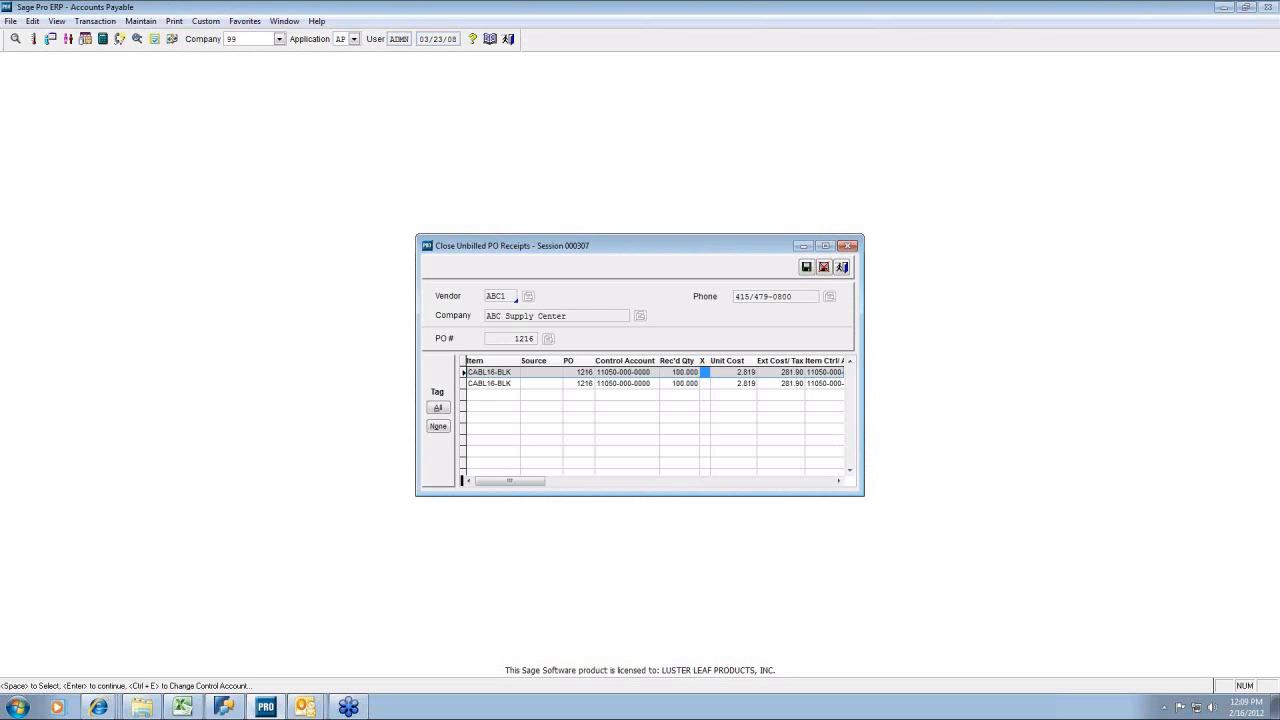
- Tag both CABL16-BLK receipt lines of PO 1216, save their closure and exit the closing screen
key("space")
key("space")
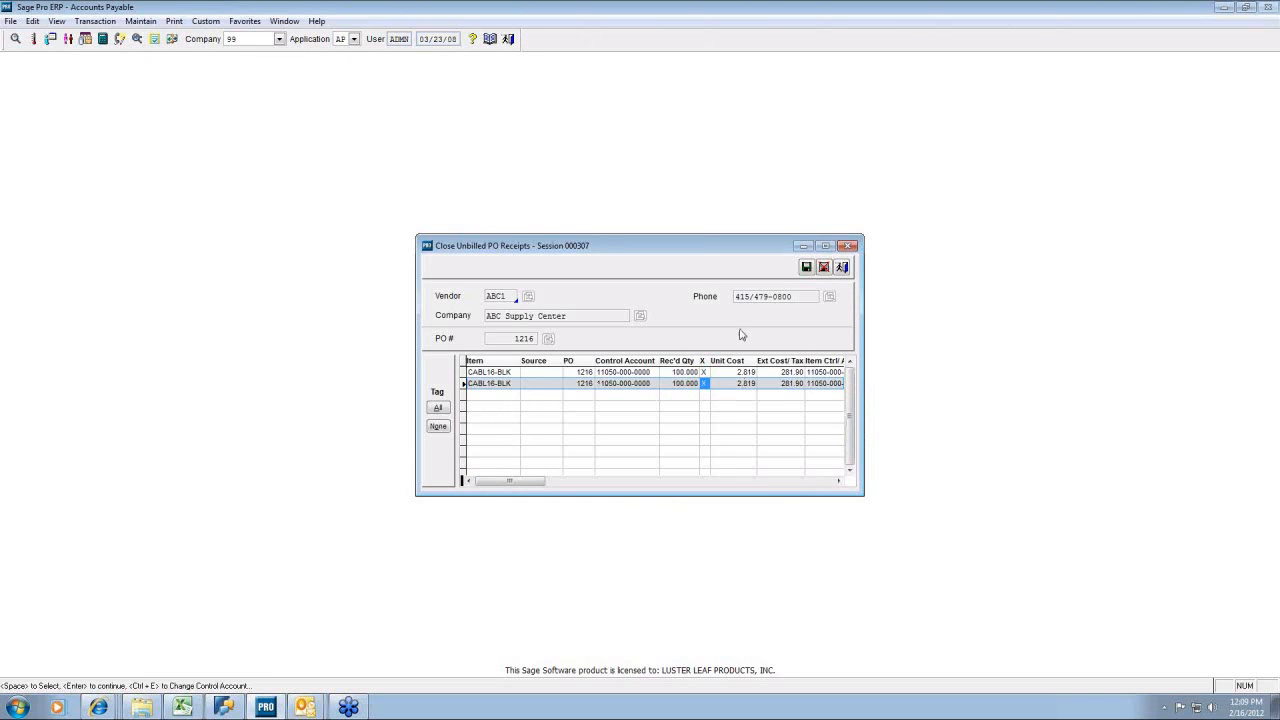
left_click(806, 268)
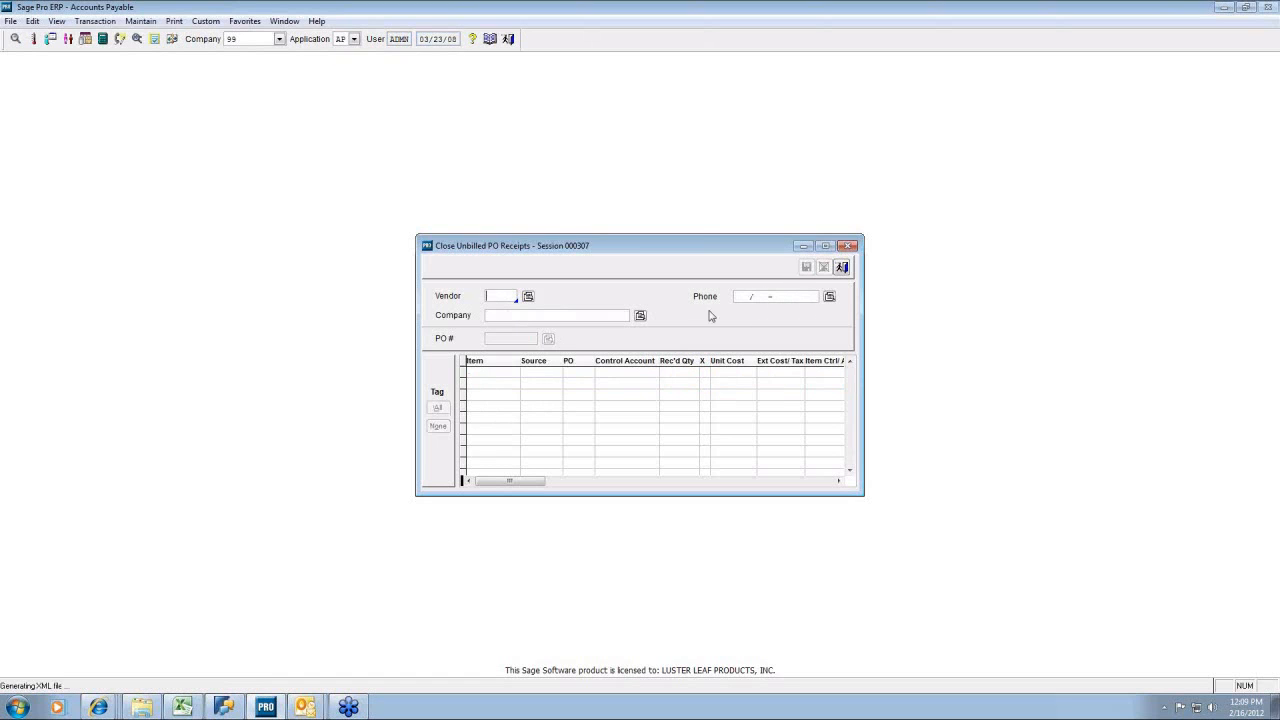
left_click(840, 269)
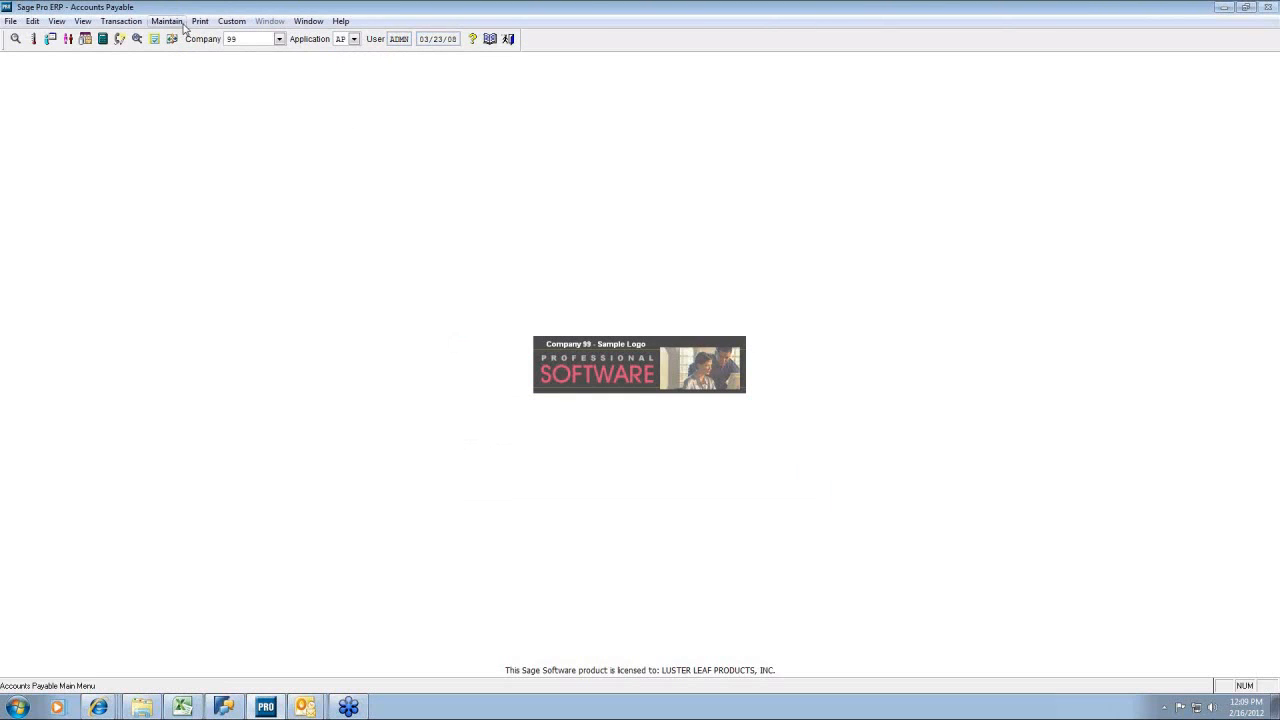
- Generate and preview the Selected AP Journal from 03/01/08, ordered by account, for sessions 000305 to 000307
left_click(199, 24)
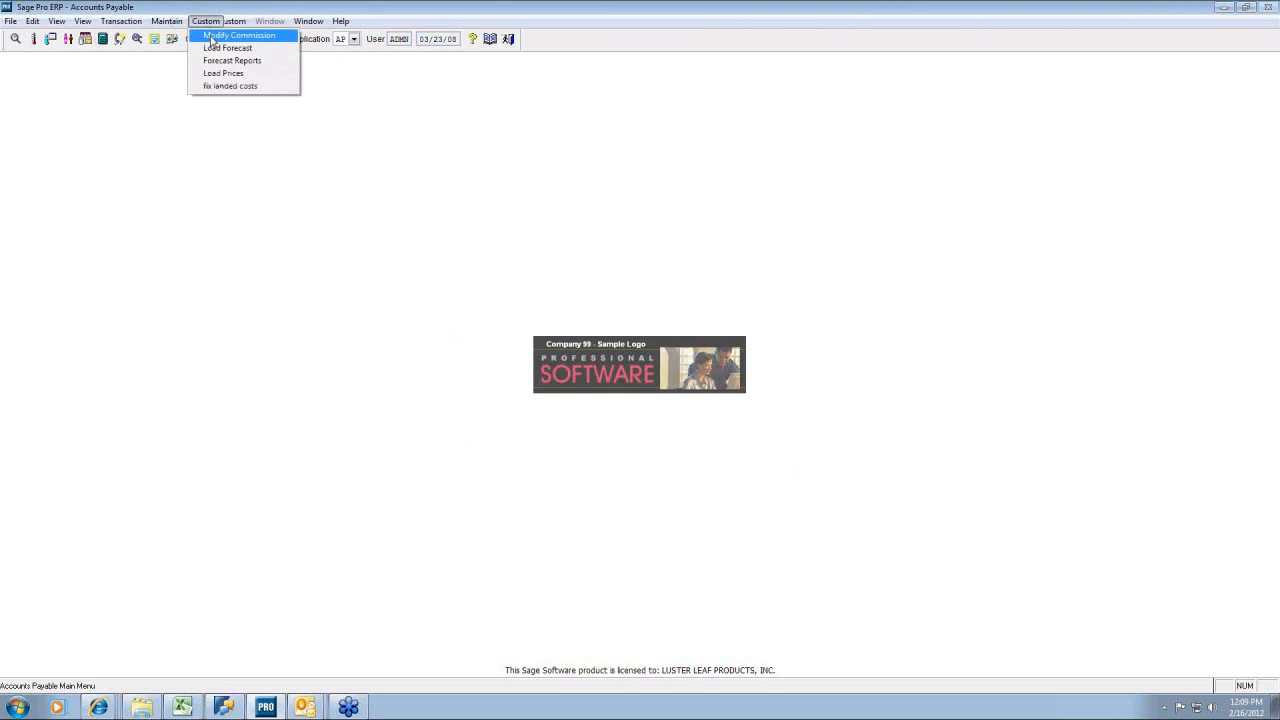
left_click(251, 228)
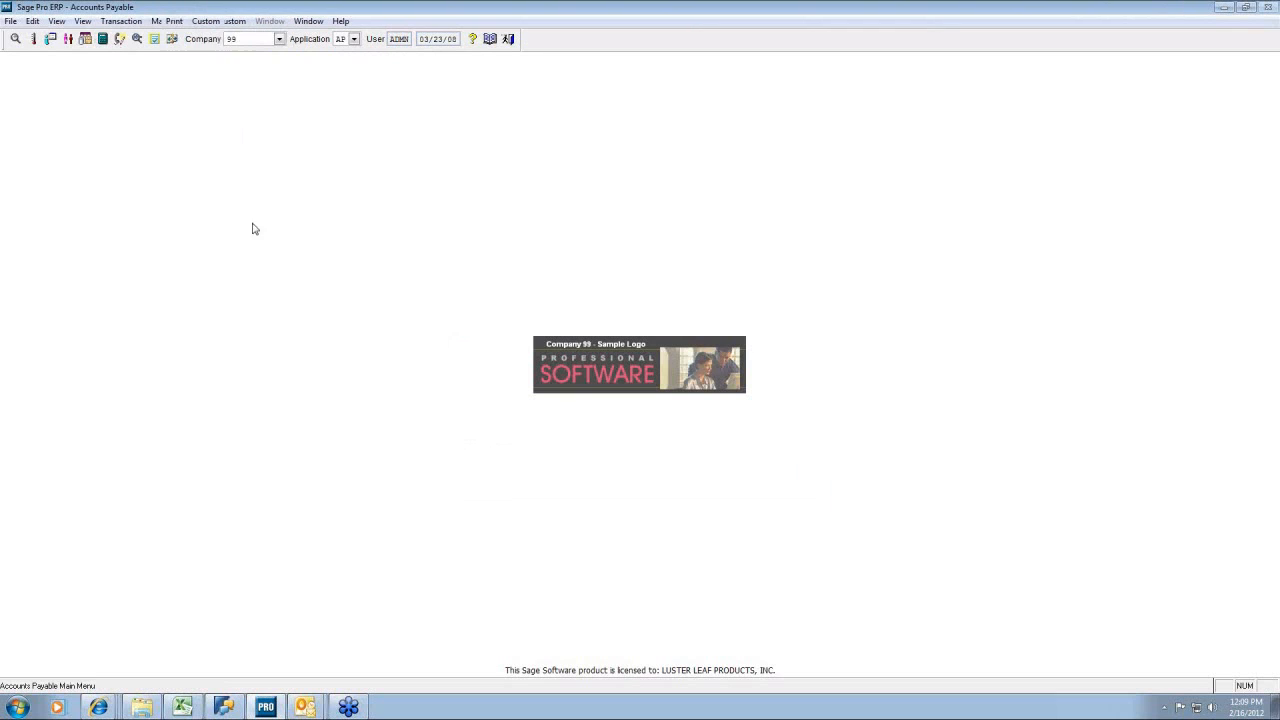
left_click(173, 24)
mouse_move(190, 53)
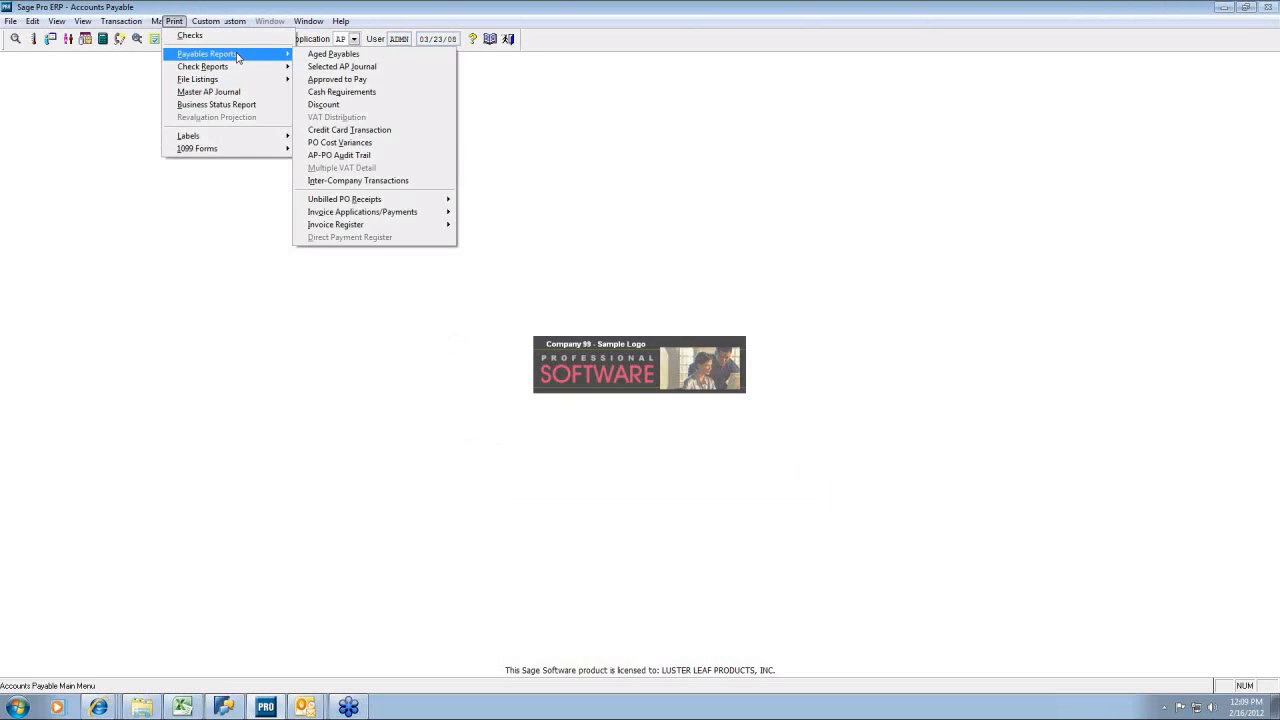
left_click(358, 68)
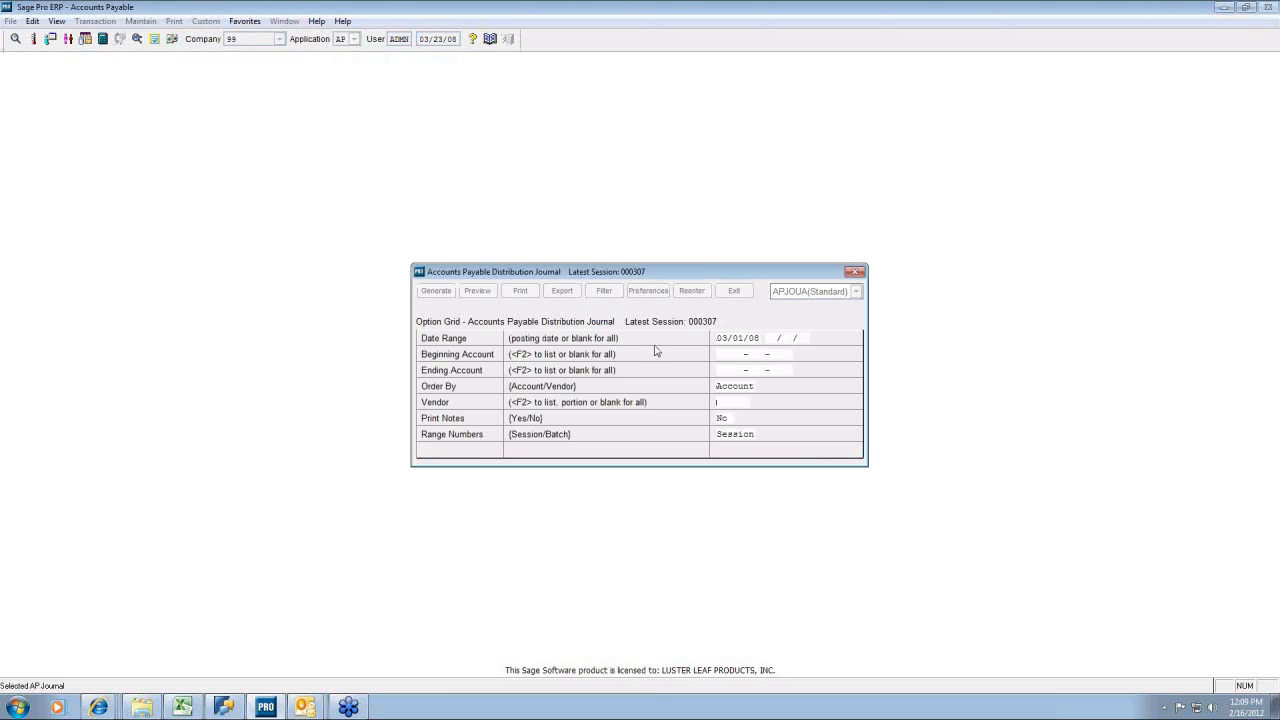
key("Return")
key("Return")
type("000305 000307")
key("Return")
key("Return")
key("Return")
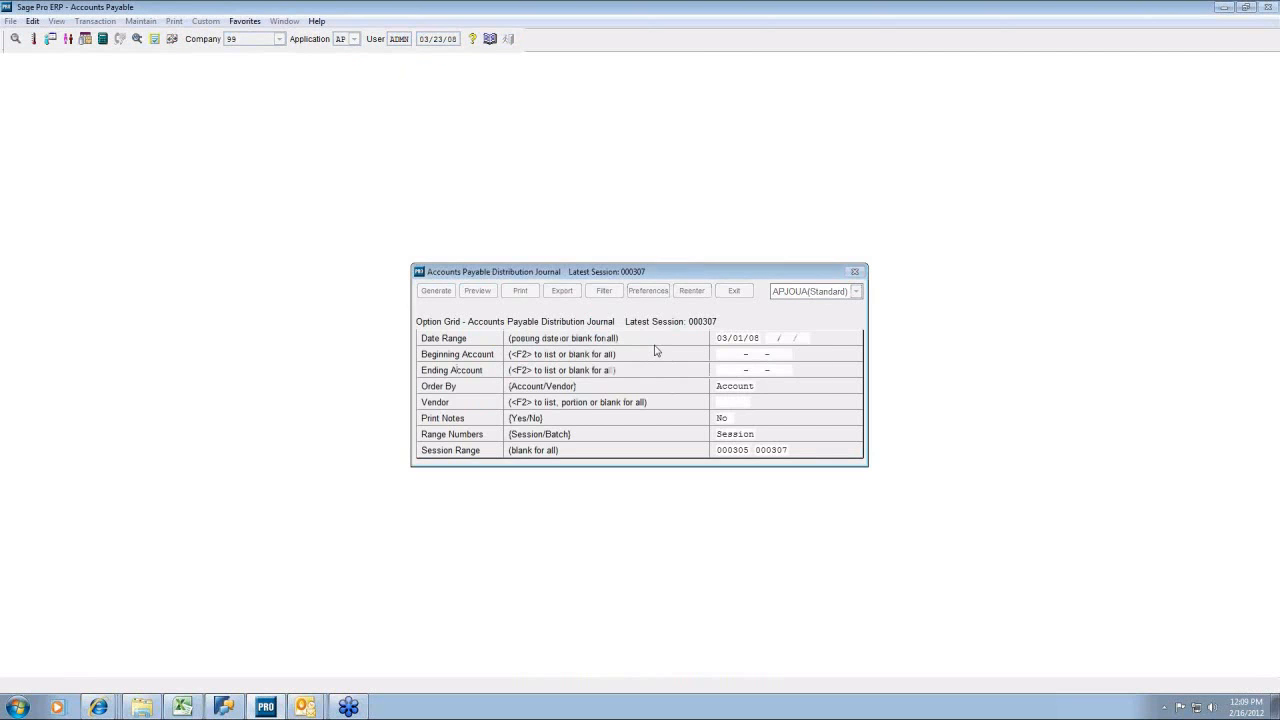
key("Return")
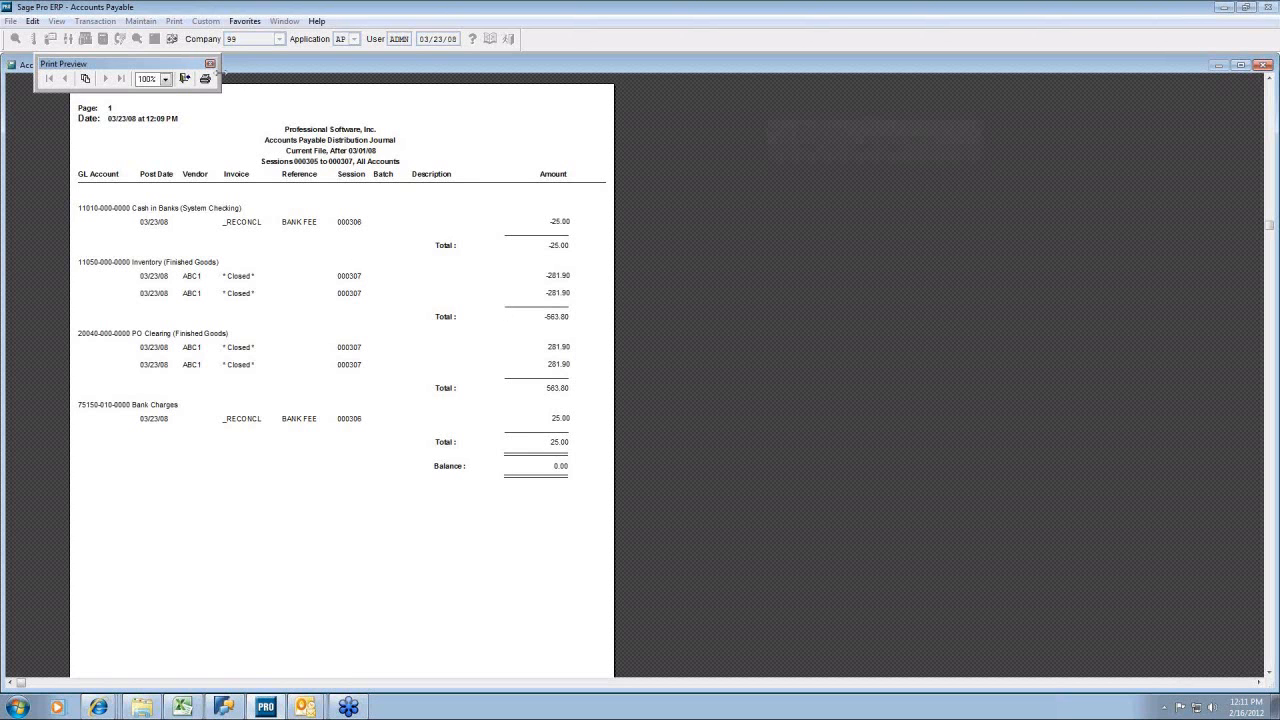
- Rerun the AP distribution journal for session 000307 only, review its preview and exit the report
left_click(184, 79)
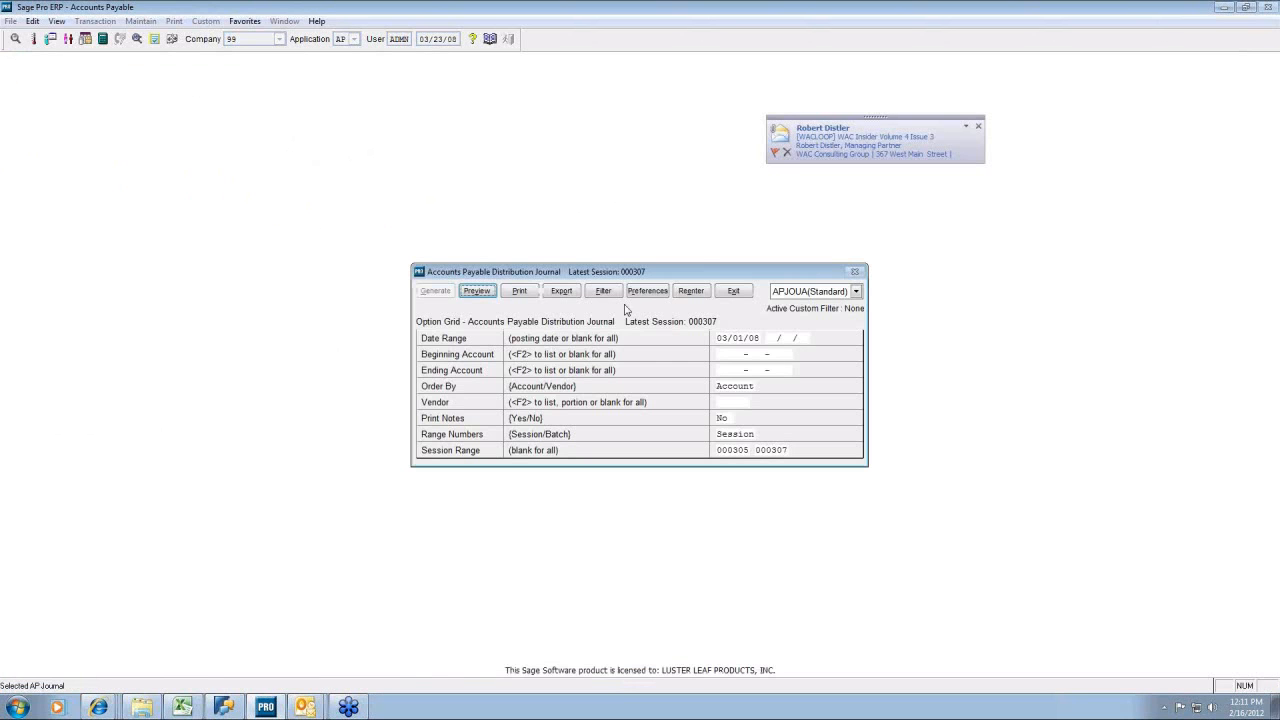
left_click(691, 291)
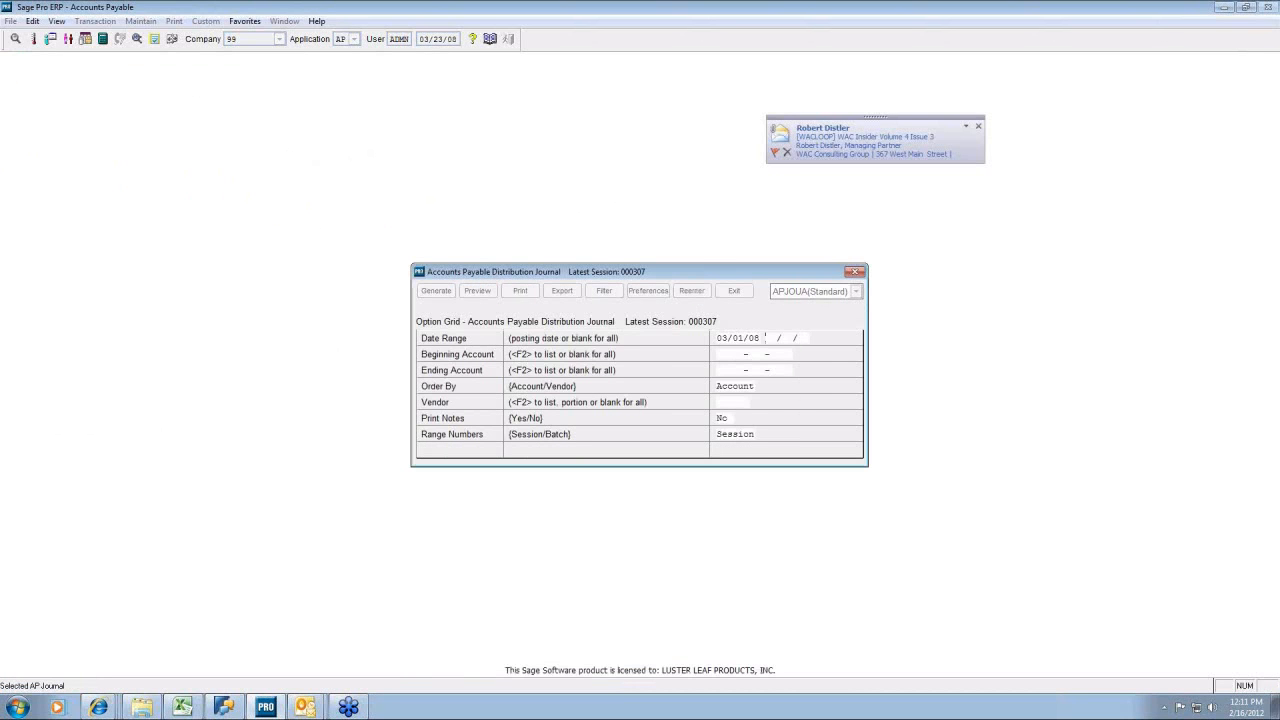
key("Return")
key("Return")
key("Return")
key("Right")
key("Right")
key("Right")
key("Right")
key("Right")
type("7")
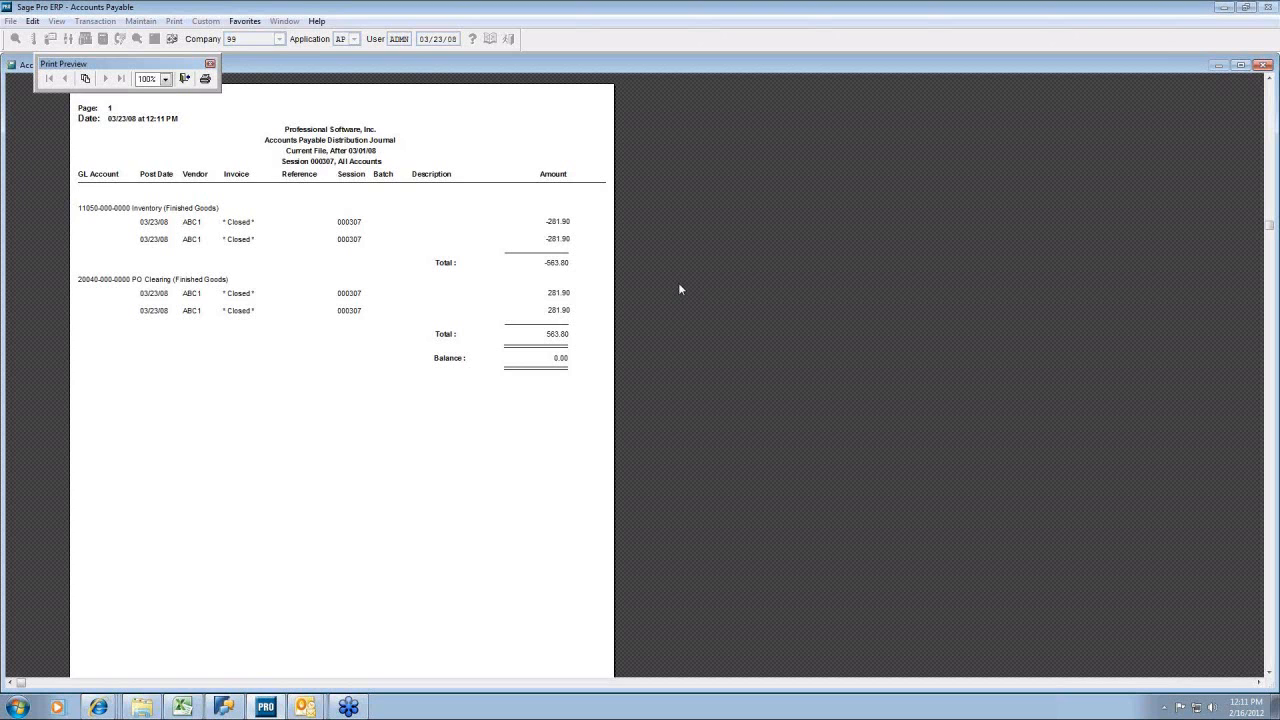
left_click(184, 78)
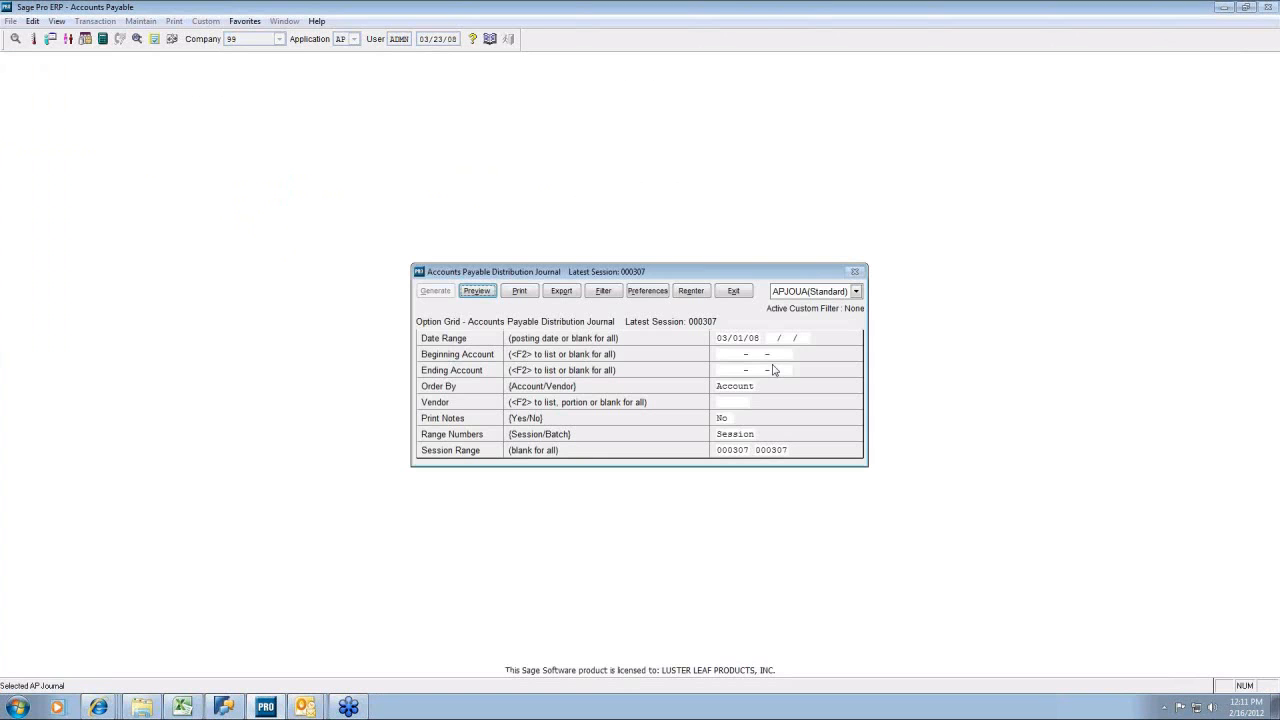
left_click(733, 291)
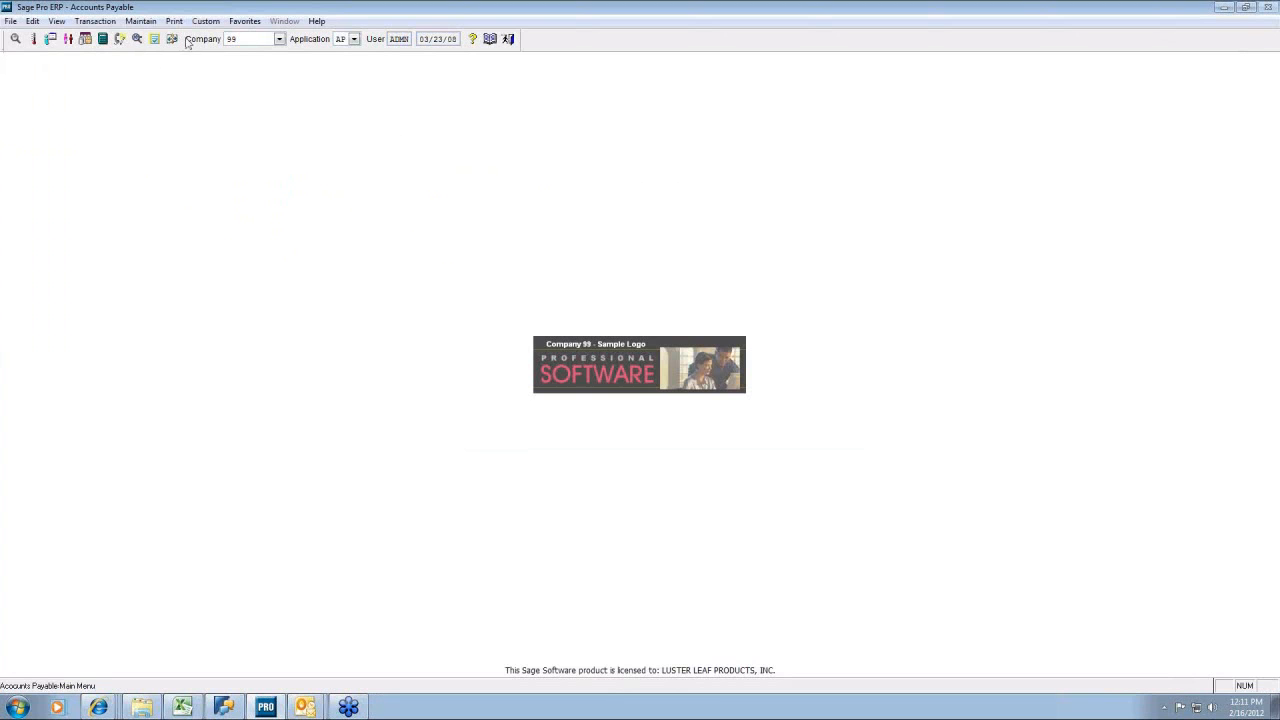
- Switch to the System Manager (SM) application and open the system recovery utility for reindexing application files
left_click(355, 40)
left_click(386, 155)
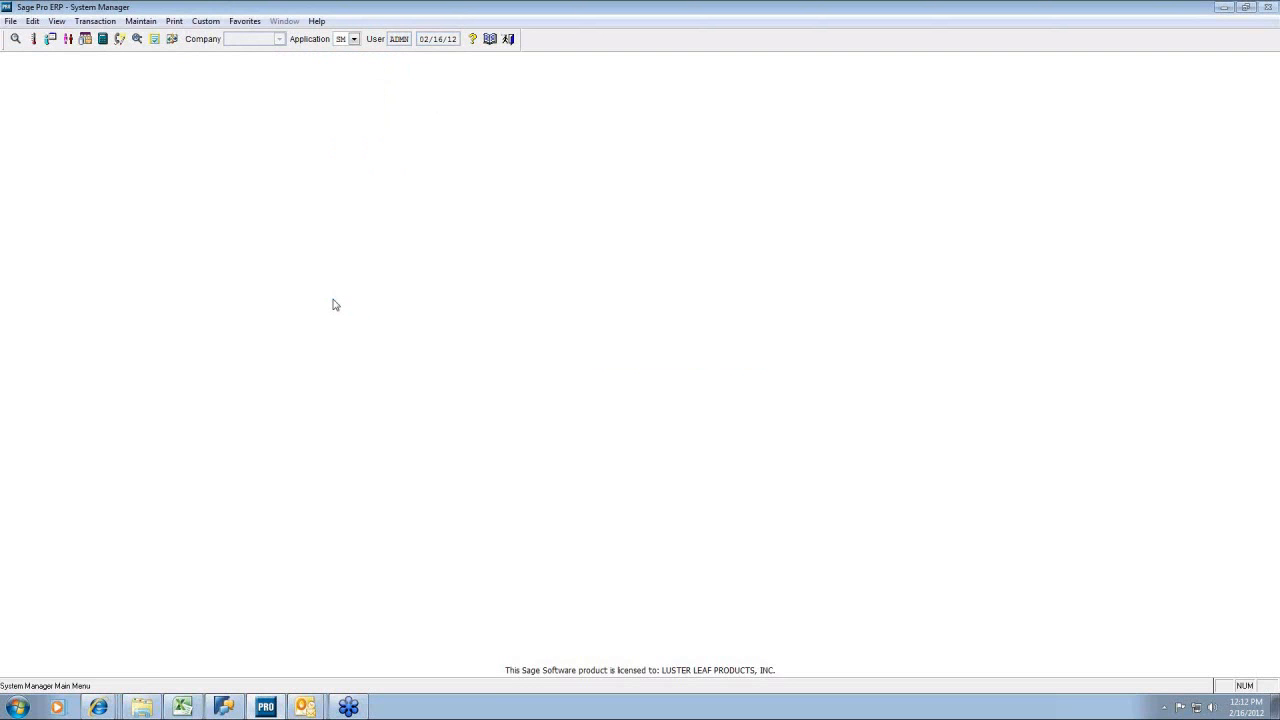
left_click(95, 21)
mouse_move(111, 38)
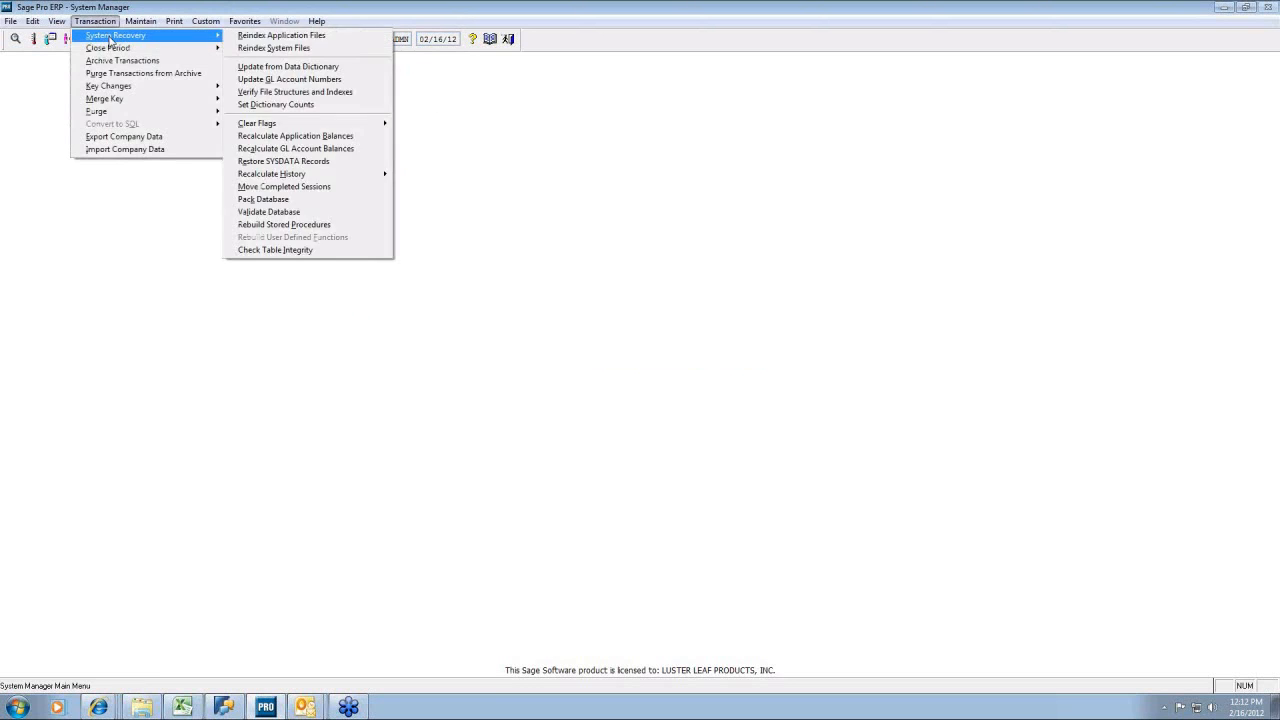
left_click(281, 35)
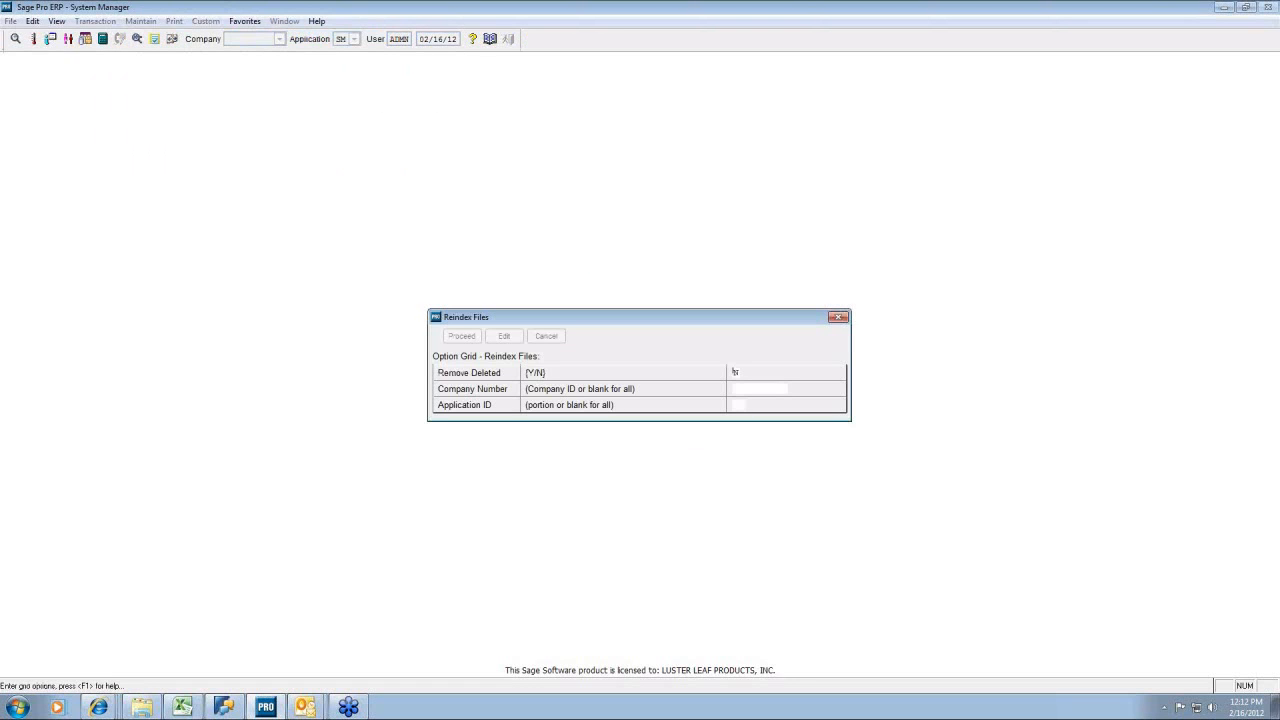
- Reindex the files of company 99 for all applications with Remove Deleted set to N
type("99")
key("Return")
key("Return")
key("Left")
key("Left")
key("Return")
key("Left")
key("Return")
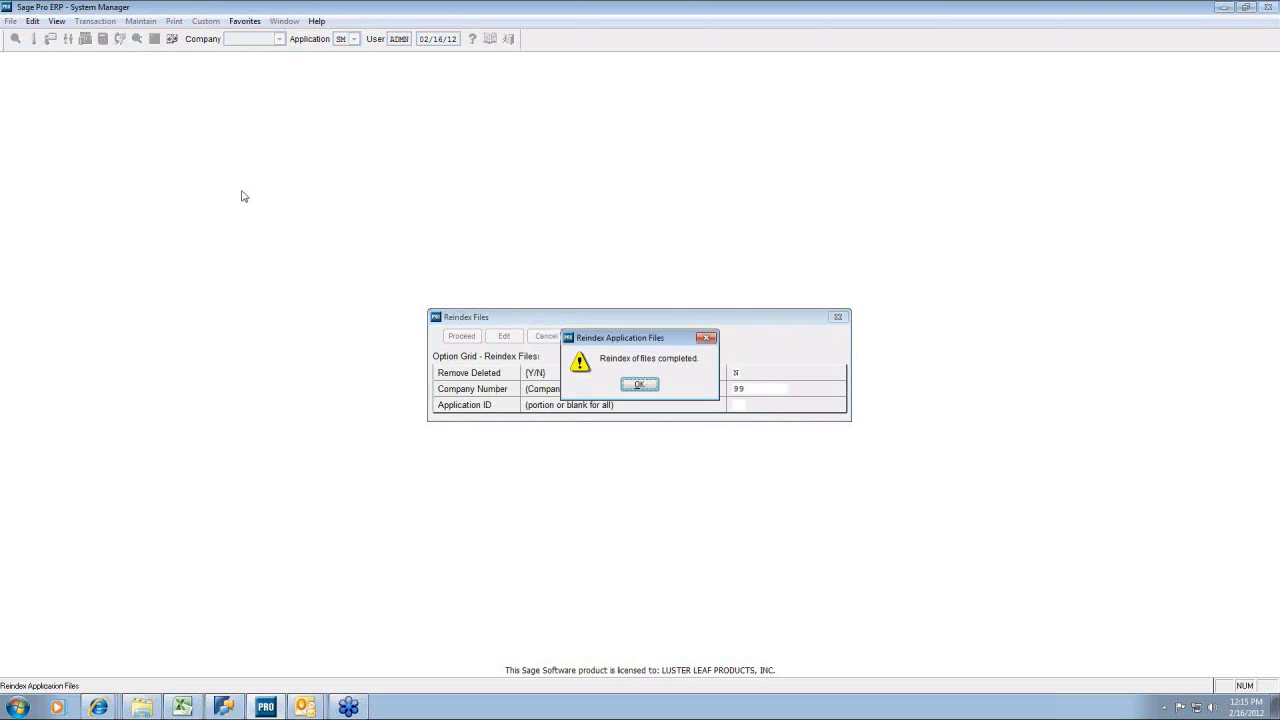
left_click(640, 385)
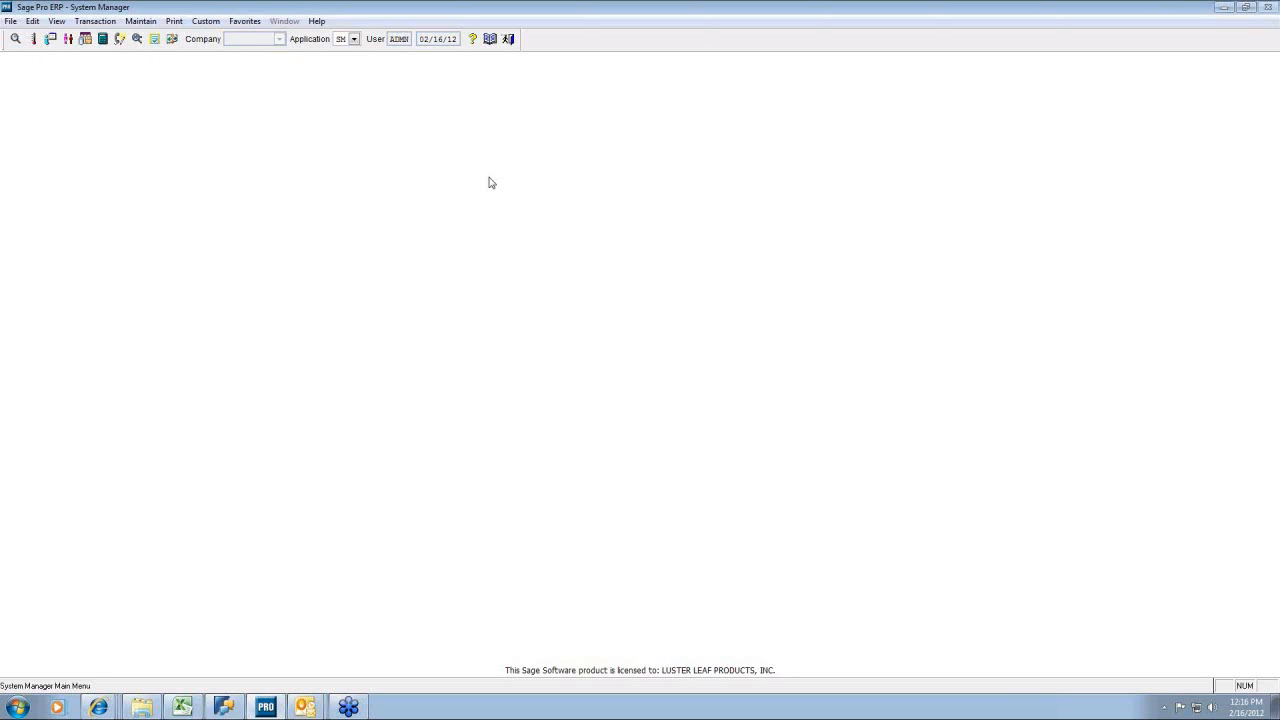
- Open the system recovery utility for clearing all flags
left_click(95, 21)
mouse_move(115, 40)
mouse_move(294, 125)
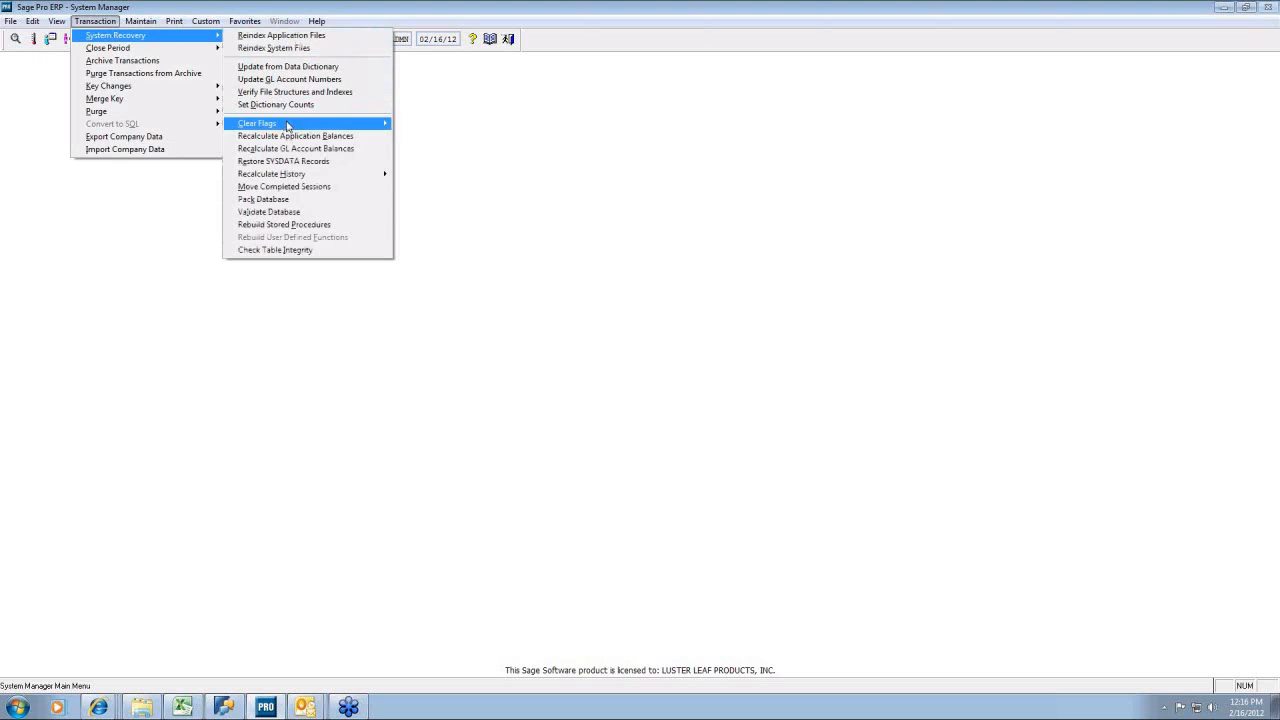
left_click(440, 124)
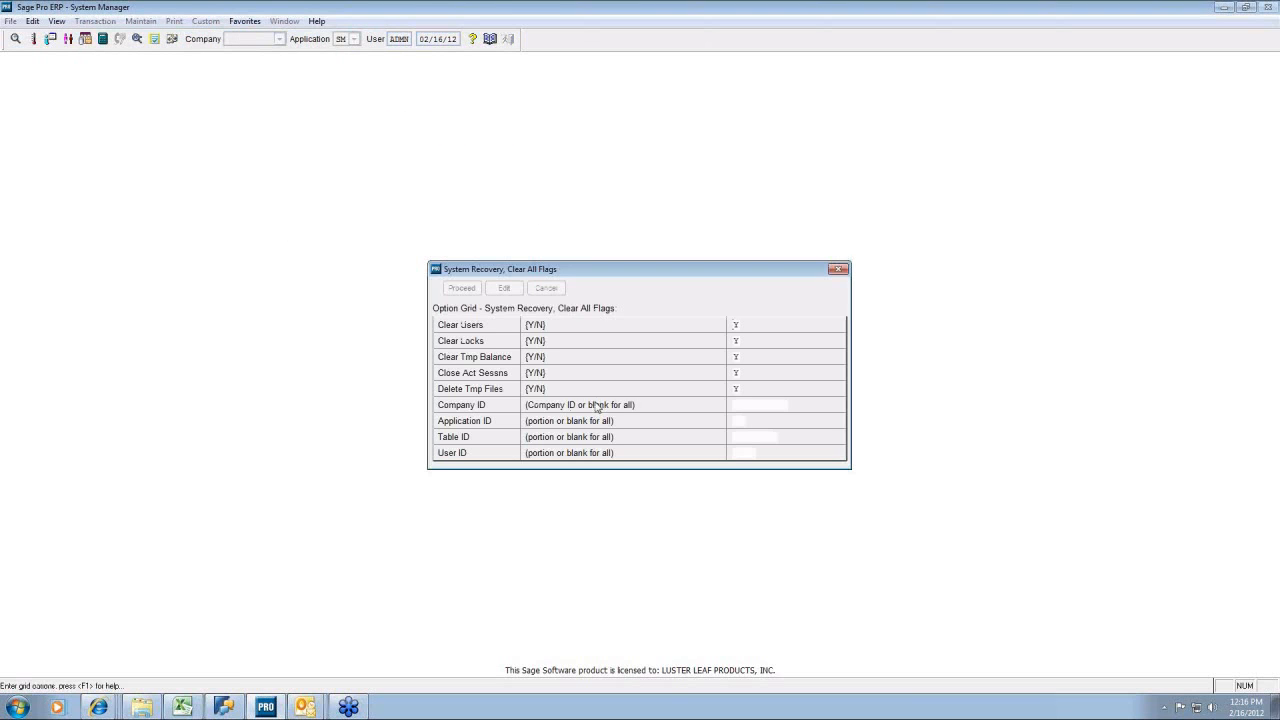